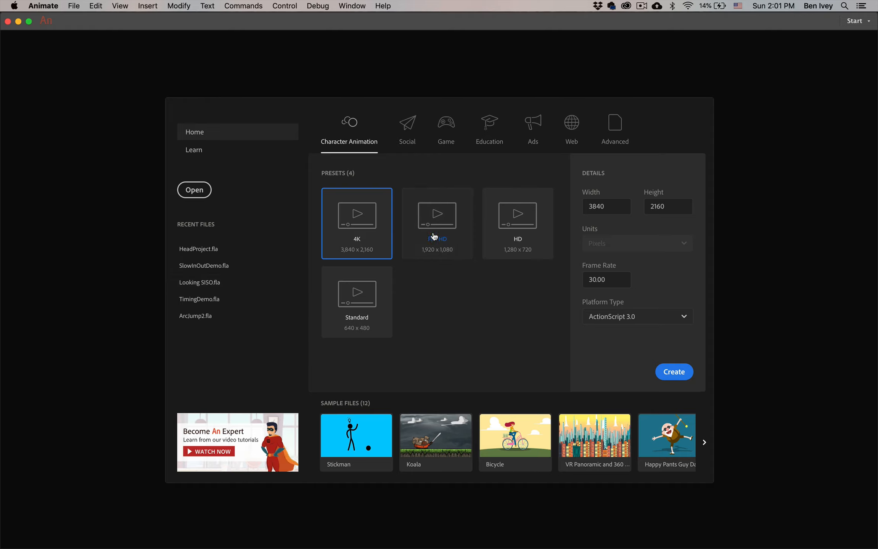
# Create a new document from the Full HD 1920 × 1080 preset with a 24 fps frame rate
pyautogui.click(438, 256)
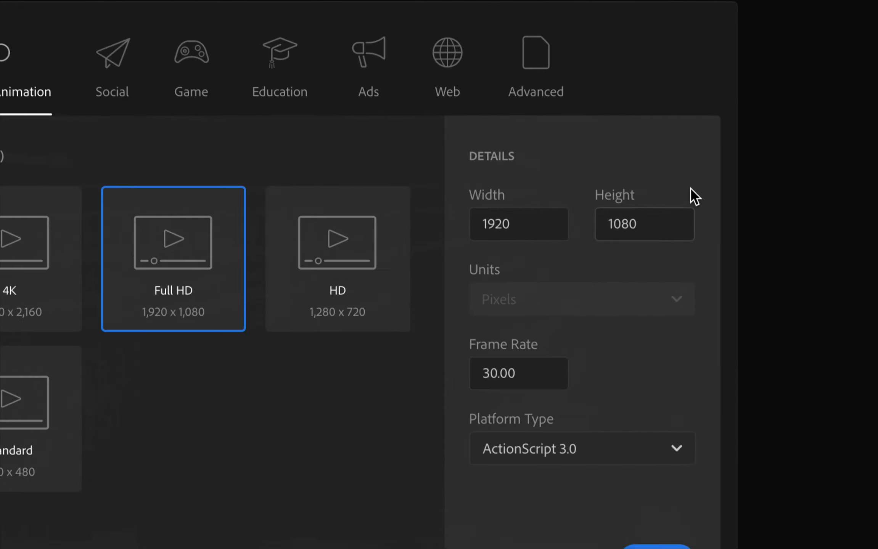
pyautogui.click(535, 229)
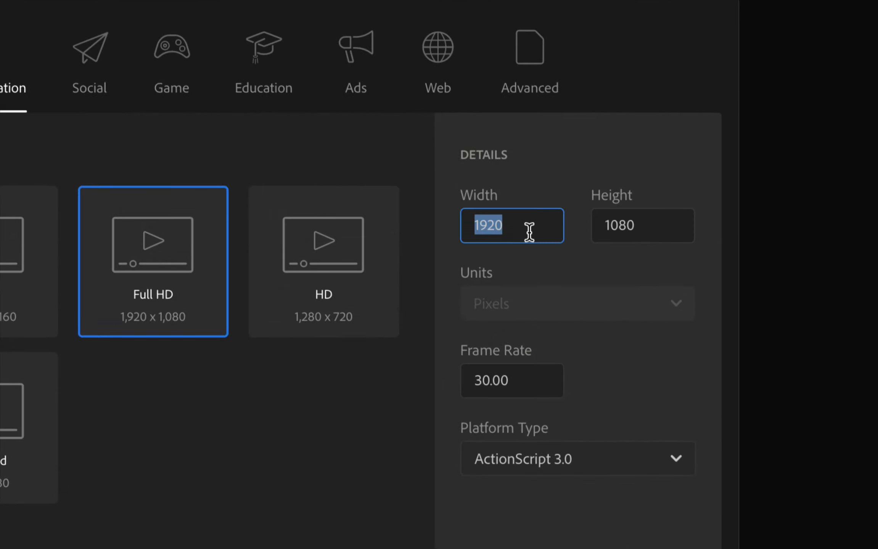
pyautogui.click(647, 223)
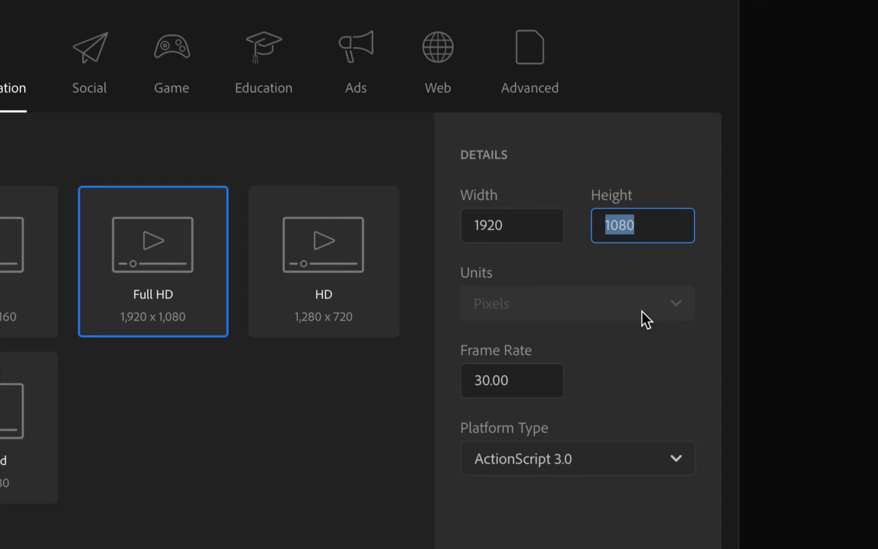
pyautogui.click(507, 381)
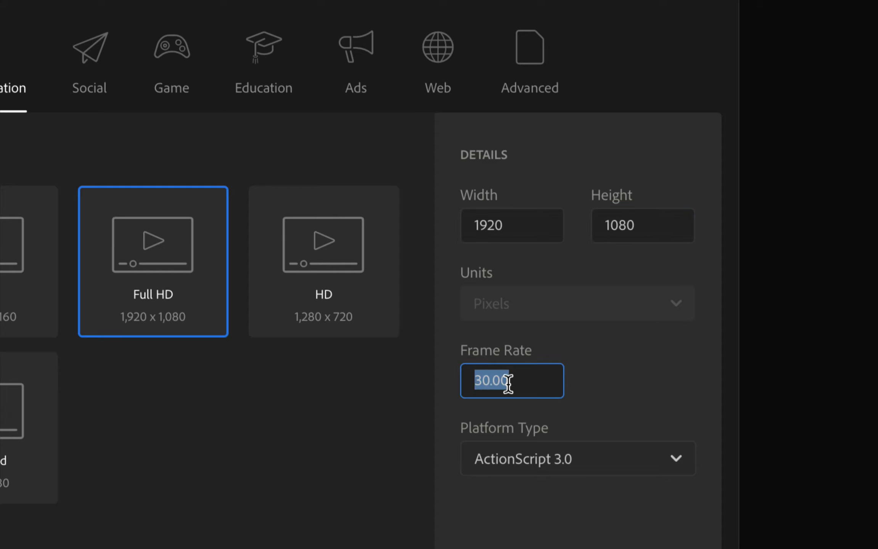
pyautogui.write('24')
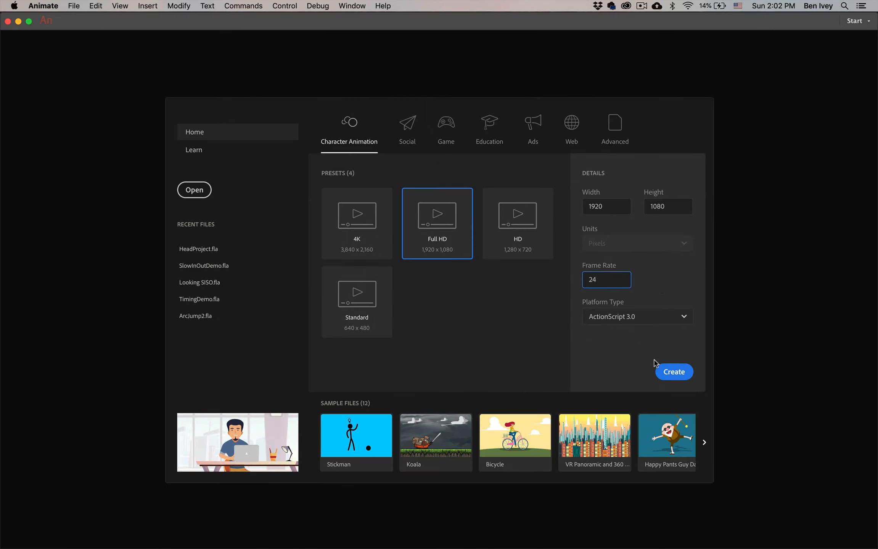
pyautogui.click(675, 372)
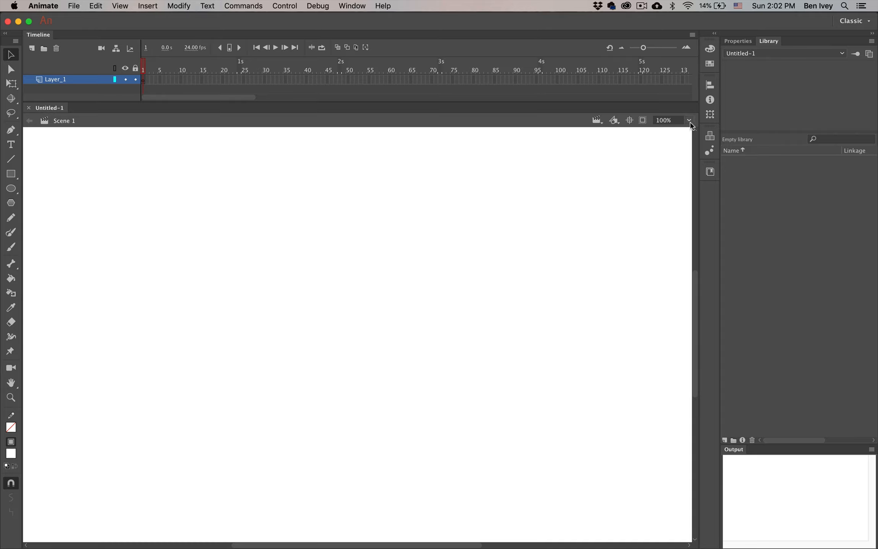
# Choose Show Frame from the zoom list so the stage fits at 67%
pyautogui.click(690, 122)
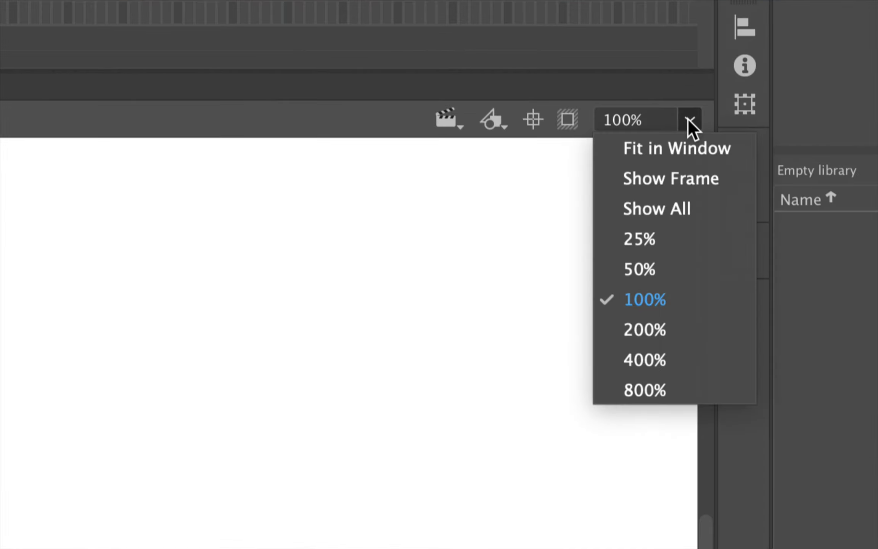
pyautogui.click(654, 175)
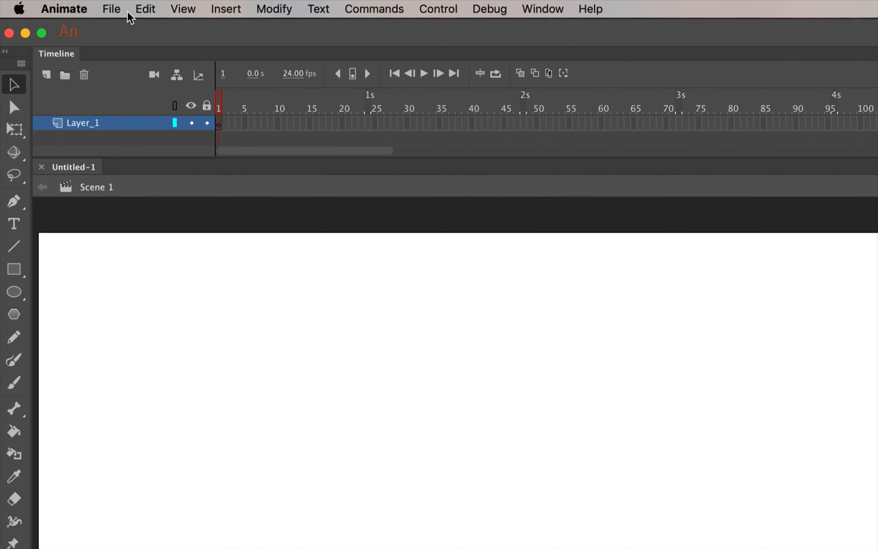
# Import CartoonHead.jpg to the stage and select it with the Free Transform tool
pyautogui.click(111, 8)
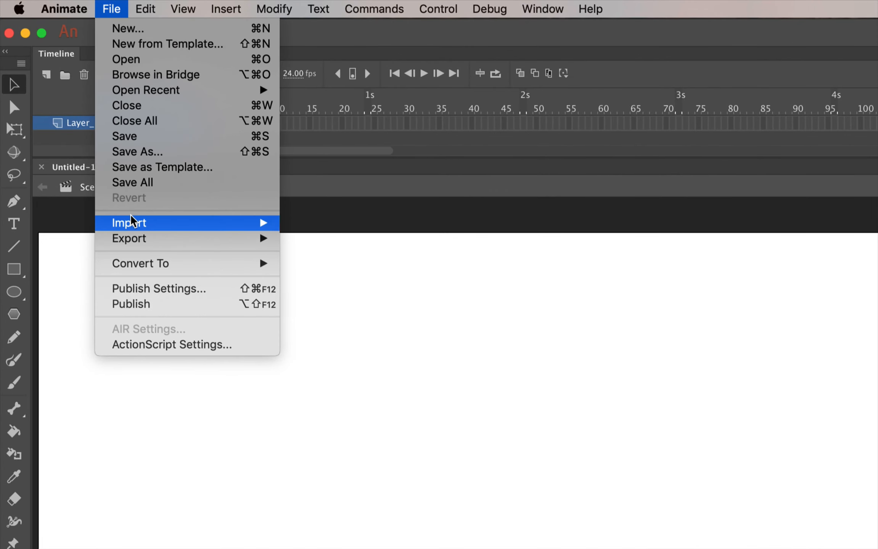
pyautogui.moveTo(131, 221)
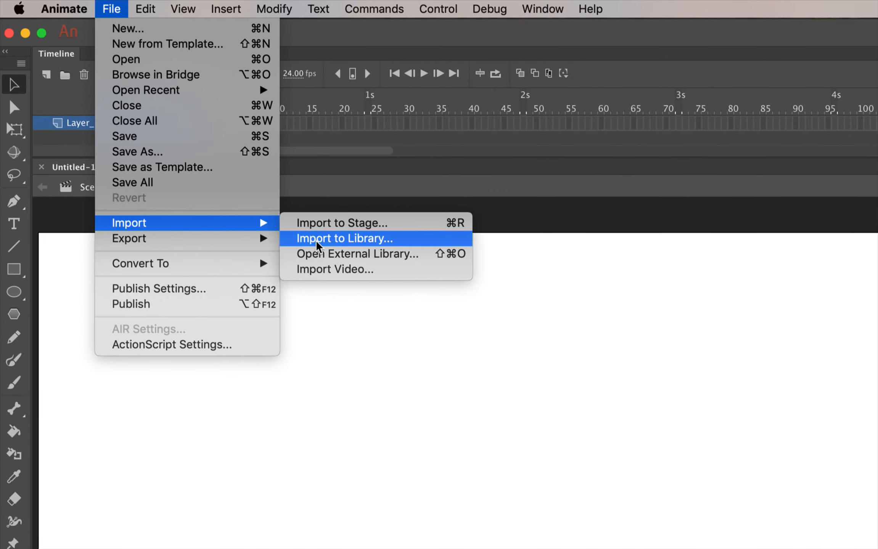
pyautogui.click(348, 226)
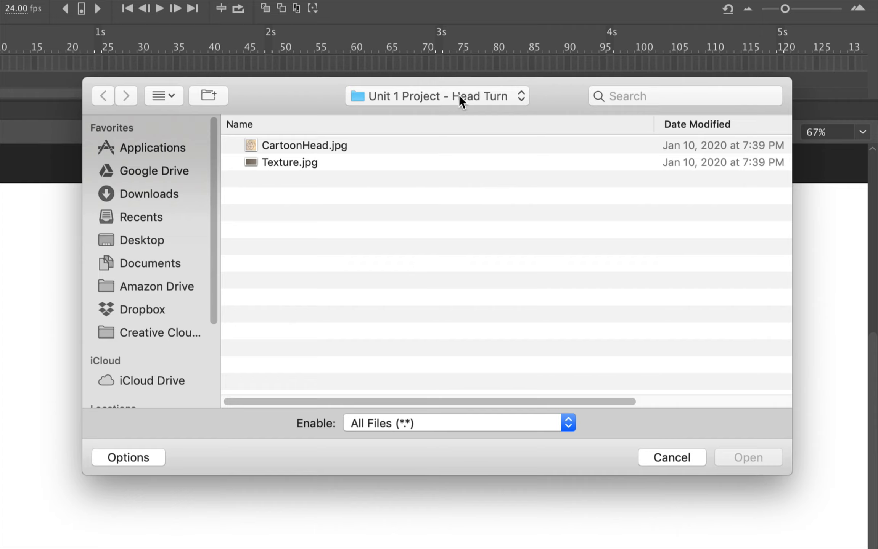
pyautogui.click(286, 145)
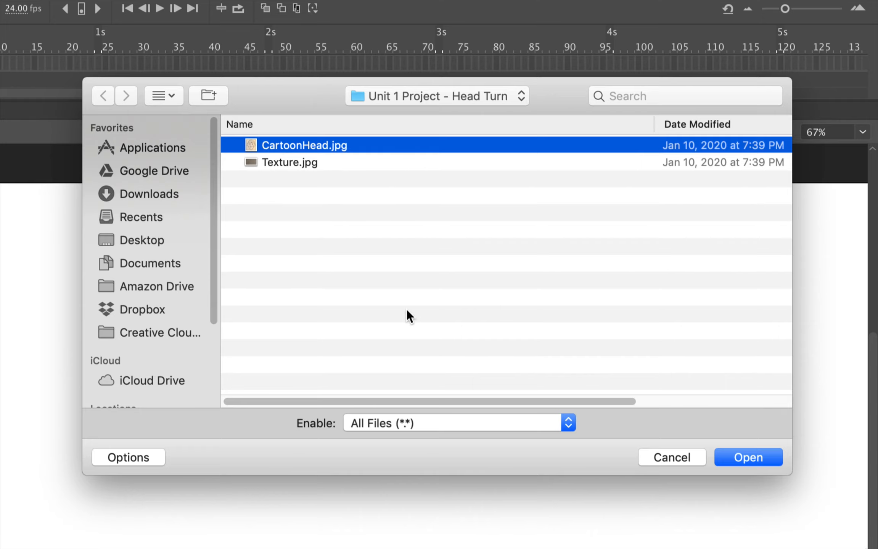
pyautogui.click(402, 413)
pyautogui.click(403, 426)
pyautogui.click(721, 458)
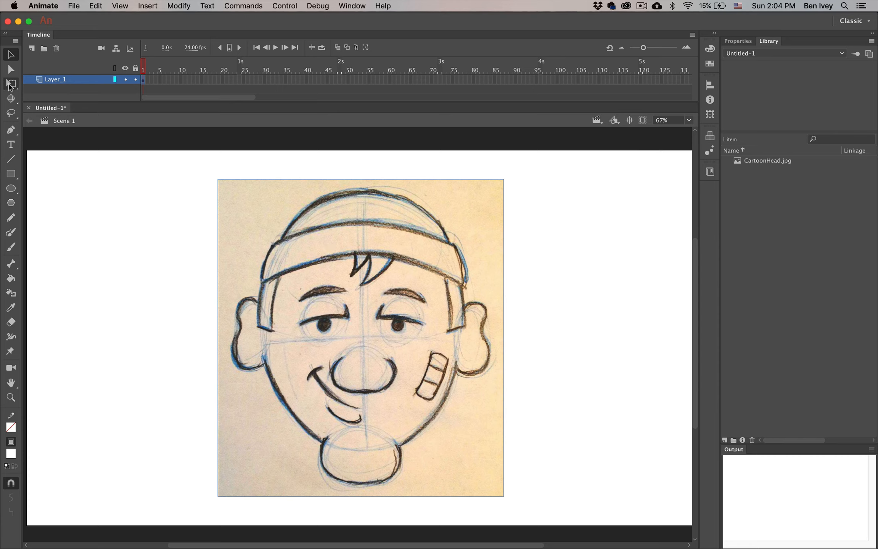
pyautogui.click(10, 85)
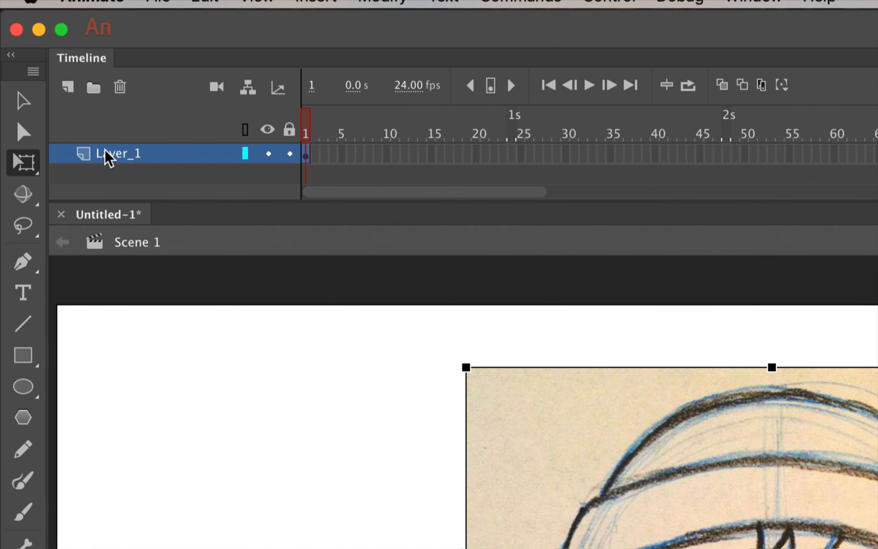
# Rename Layer_1 to 'Sketch', turn it into a guide layer and lock it
pyautogui.doubleClick(108, 154)
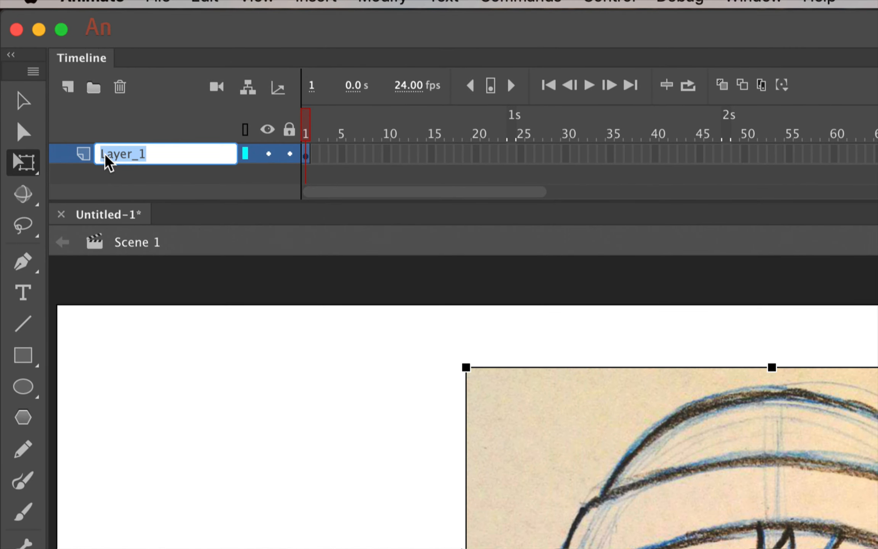
pyautogui.write('Sketch')
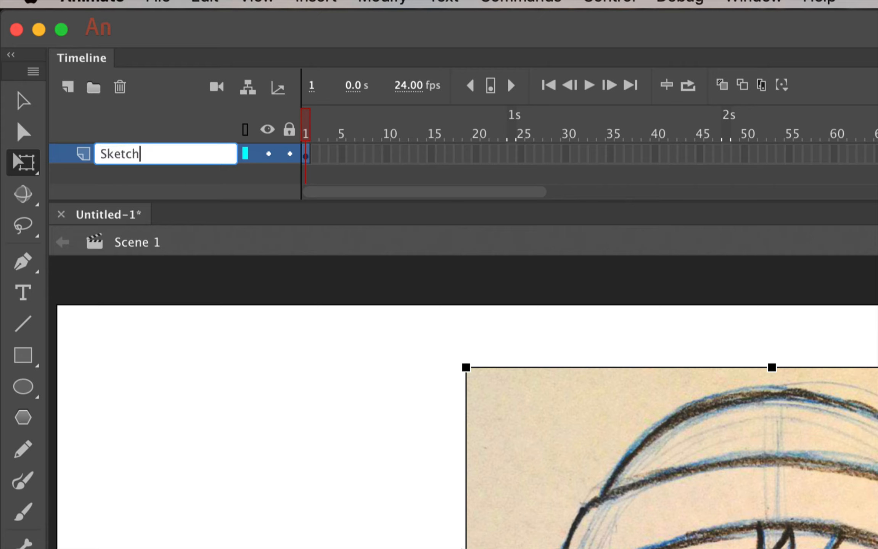
pyautogui.press('Return')
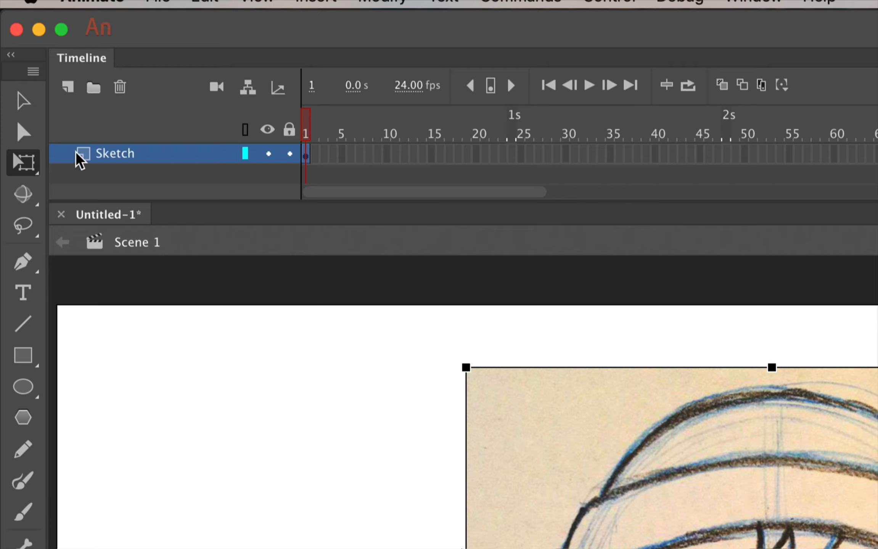
pyautogui.rightClick(165, 163)
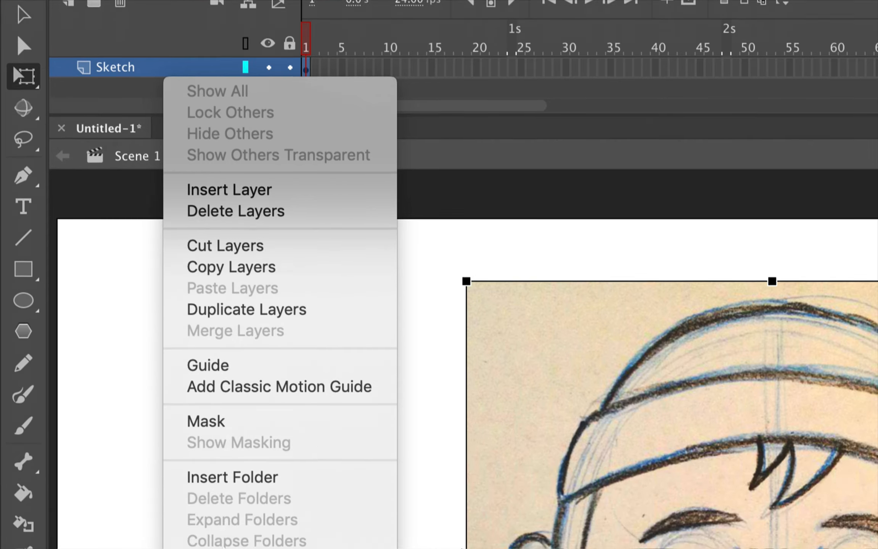
pyautogui.click(260, 367)
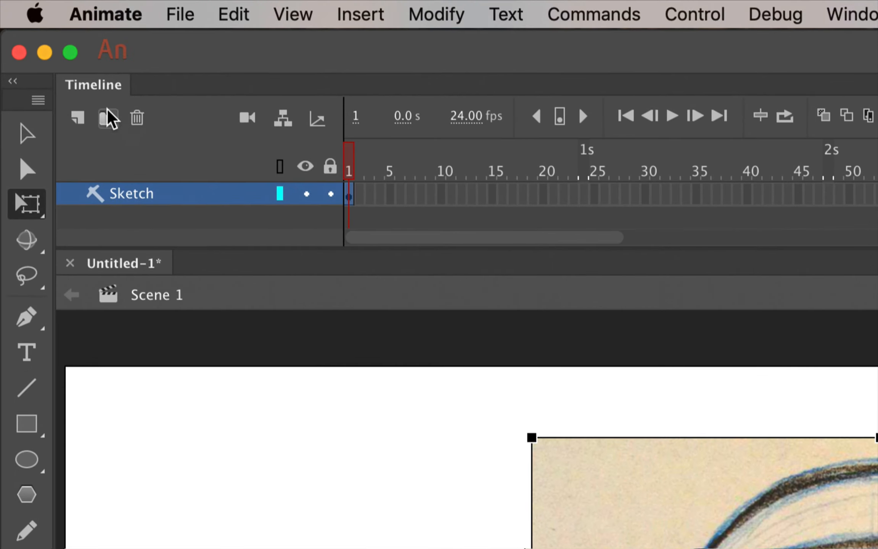
pyautogui.click(331, 194)
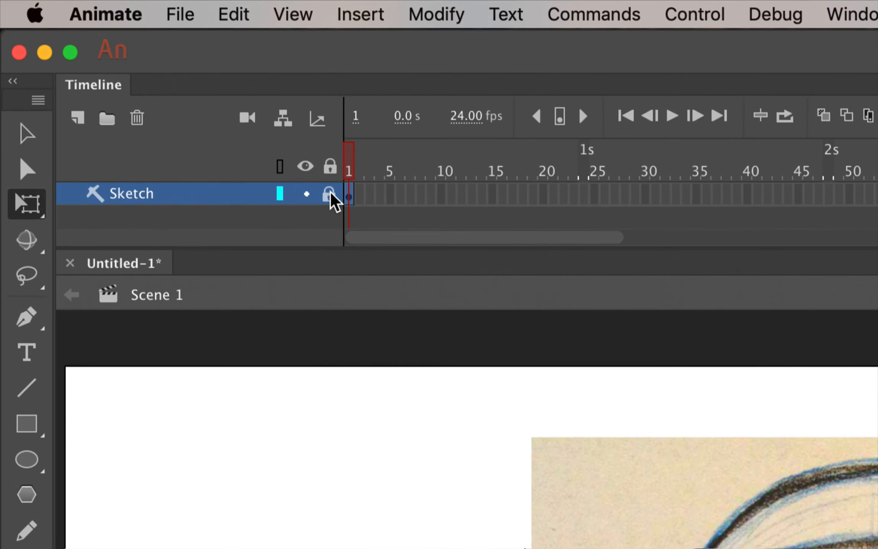
# Add a new layer above Sketch and name it 'Head'
pyautogui.click(78, 119)
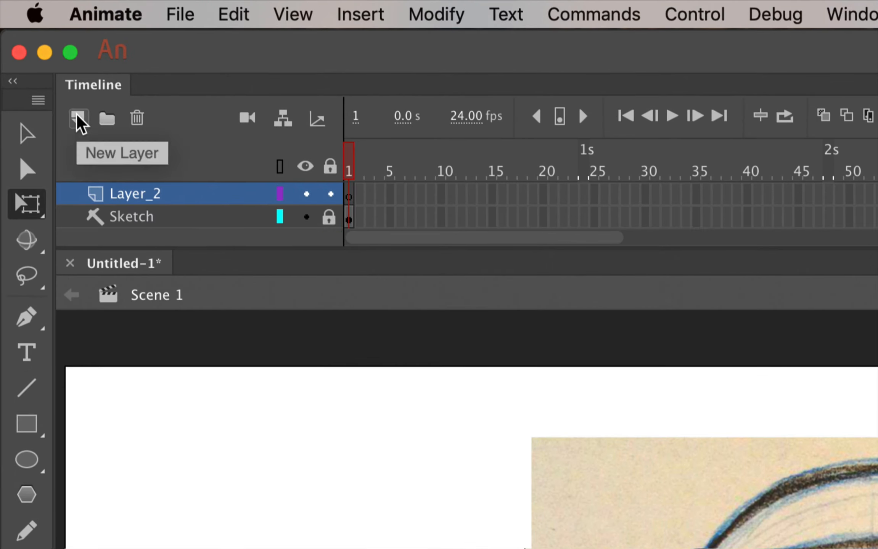
pyautogui.doubleClick(131, 195)
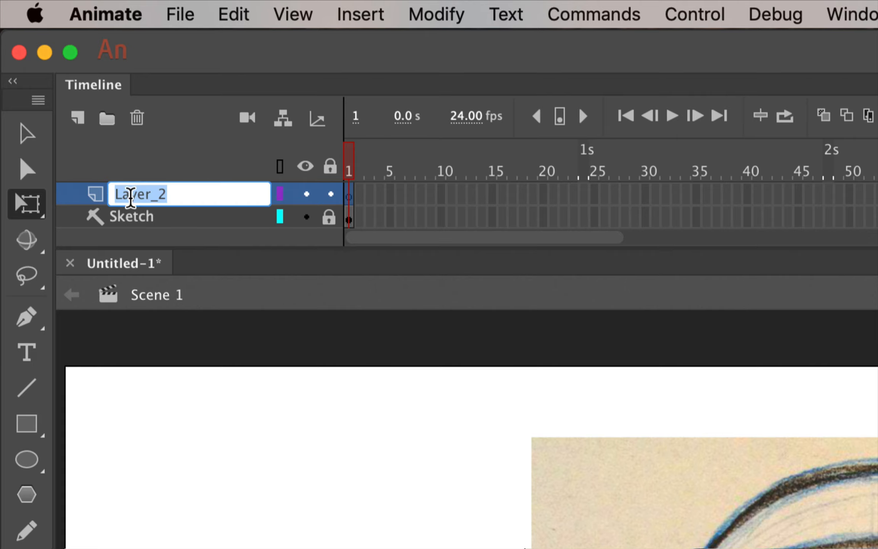
pyautogui.write('Head')
pyautogui.press('Return')
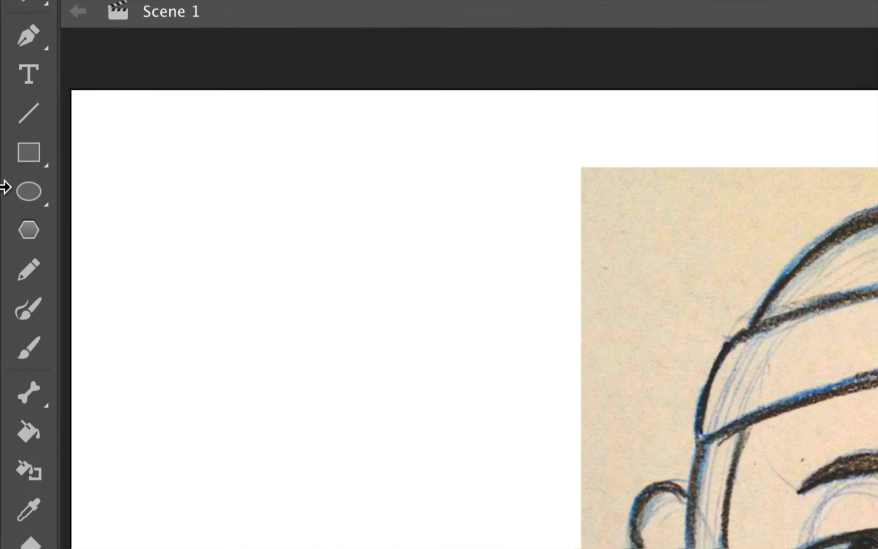
# Set the plain Oval tool to no stroke, #FF9900 orange fill, and Object Drawing mode
pyautogui.click(20, 188)
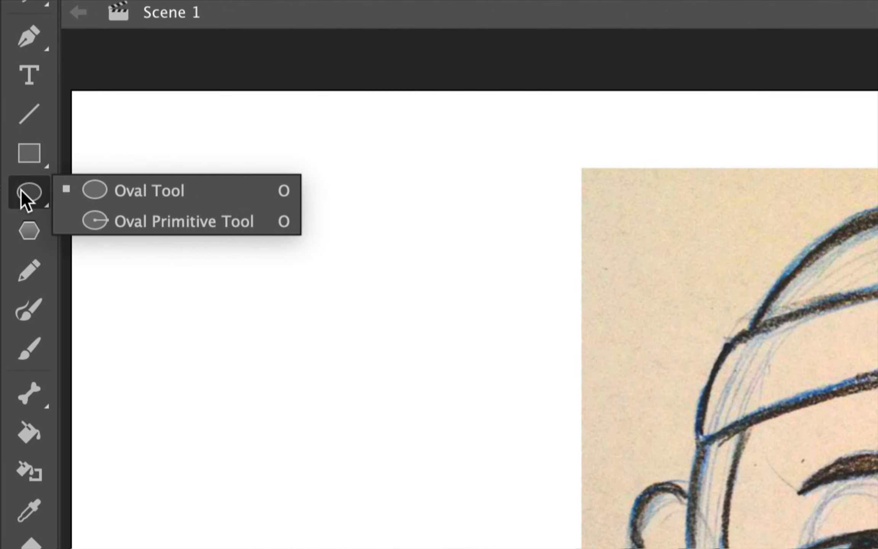
pyautogui.click(97, 191)
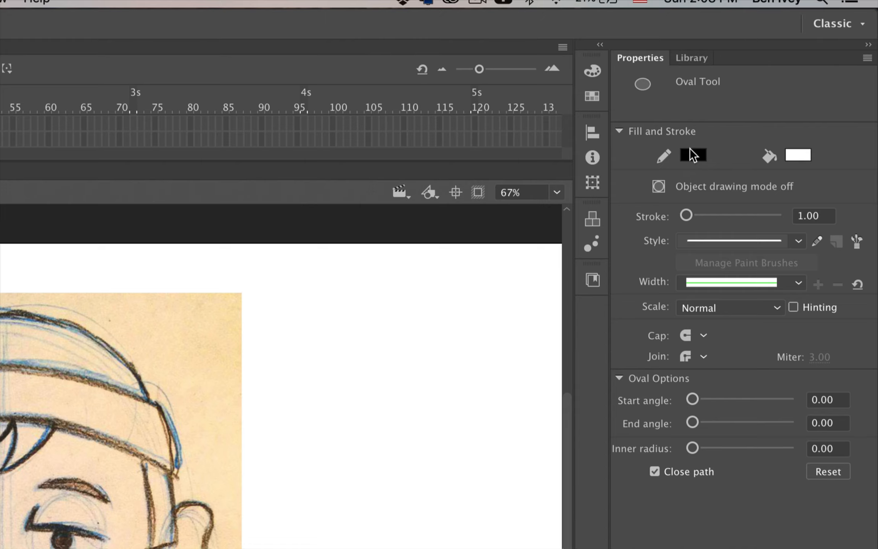
pyautogui.click(694, 157)
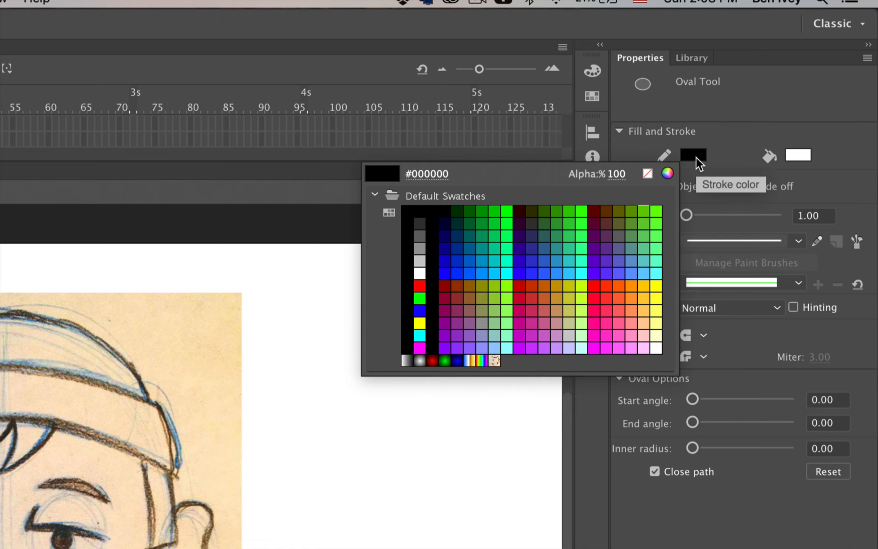
pyautogui.click(647, 175)
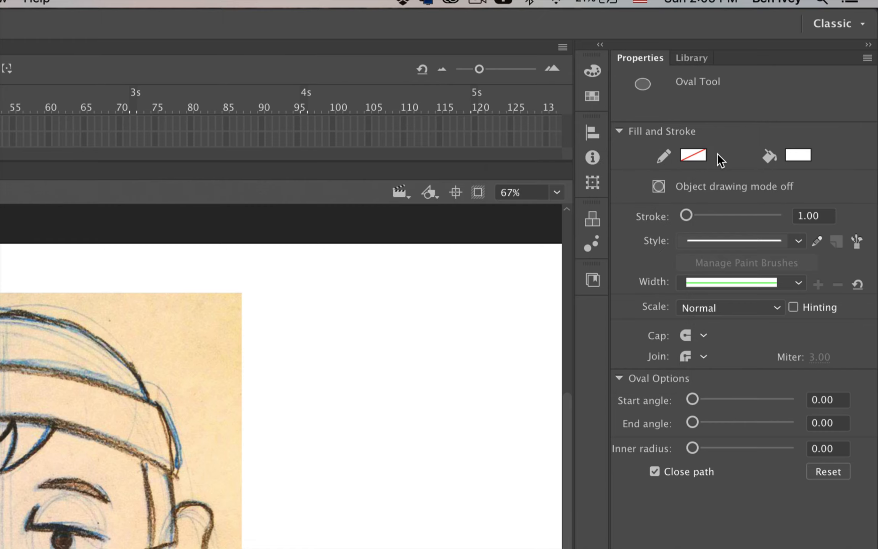
pyautogui.click(801, 155)
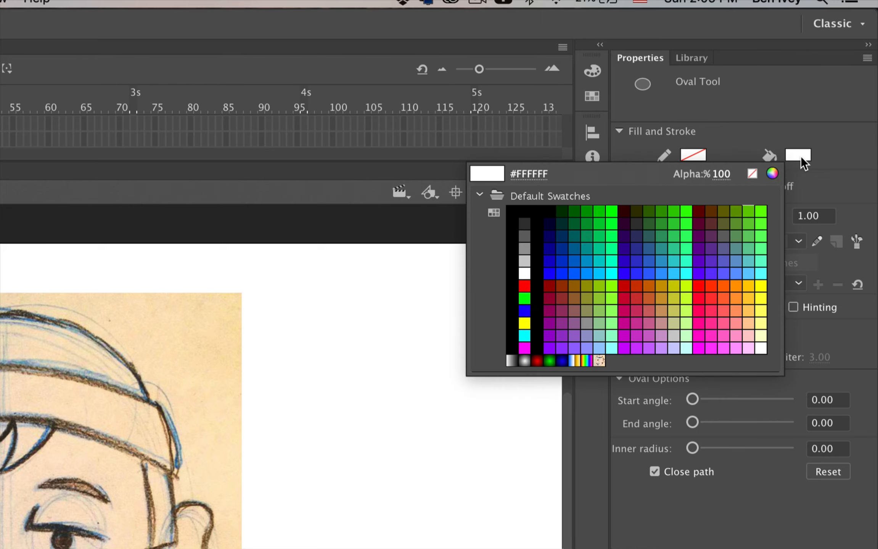
pyautogui.click(739, 284)
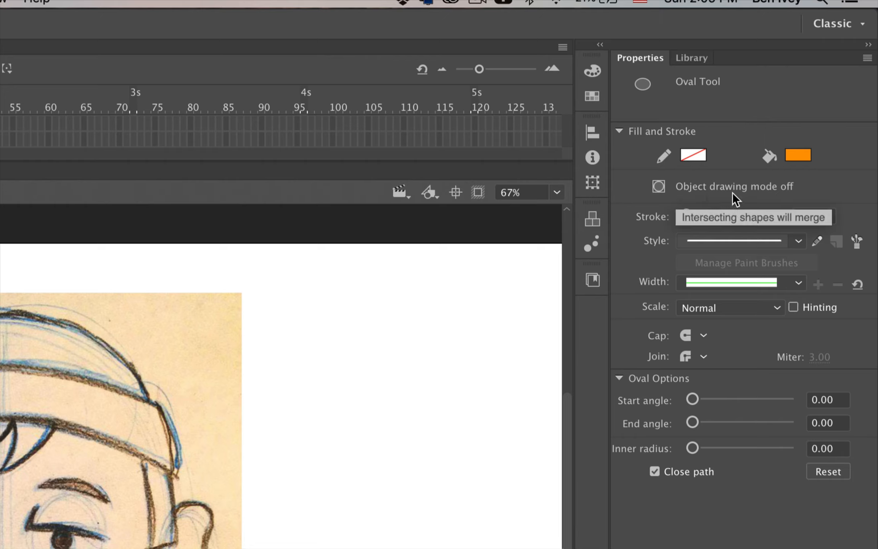
pyautogui.click(659, 187)
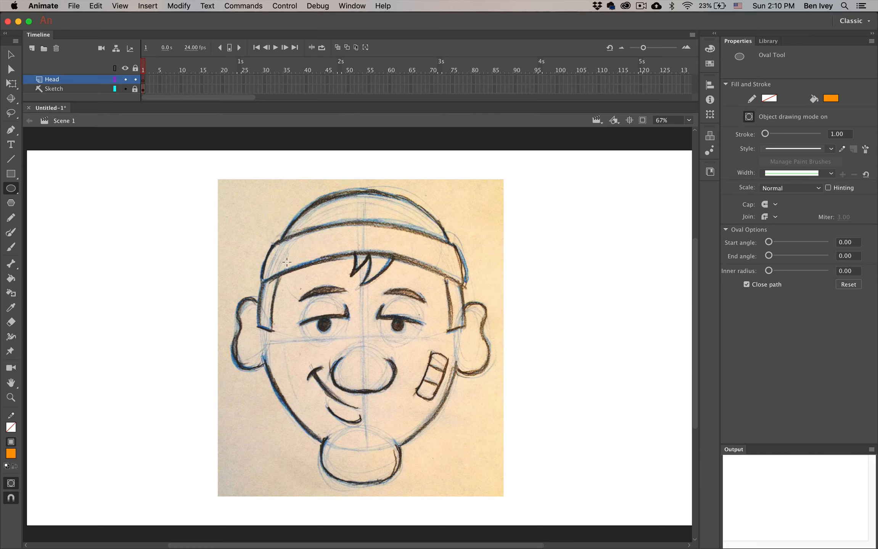
# Draw an orange oval over the face, then resize and position it over the head
pyautogui.moveTo(277, 247)
pyautogui.mouseDown()
pyautogui.moveTo(419, 430)
pyautogui.moveTo(455, 452)
pyautogui.mouseUp()
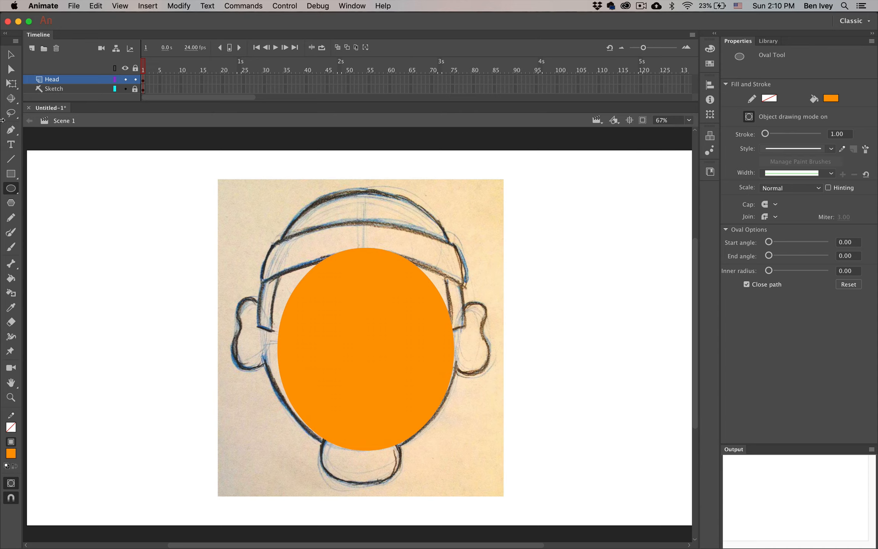
pyautogui.click(350, 314)
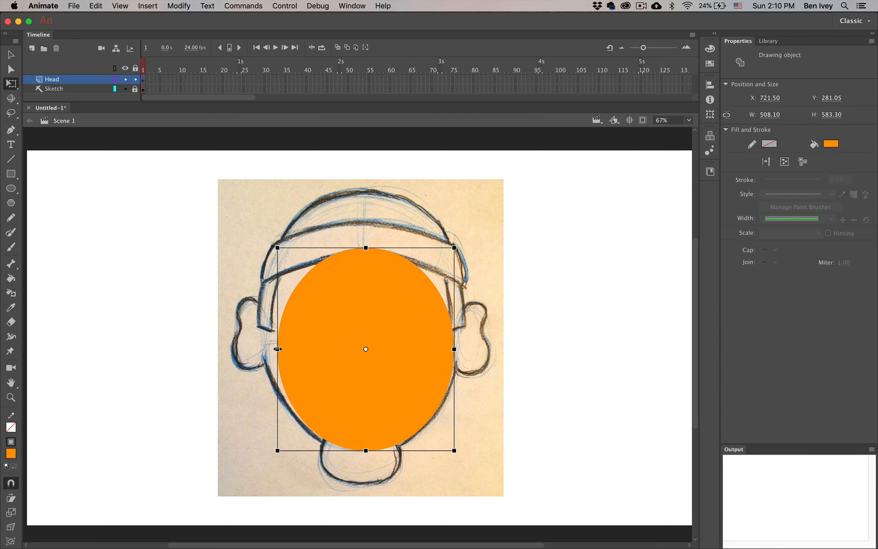
pyautogui.moveTo(277, 349); pyautogui.dragTo(272, 349)
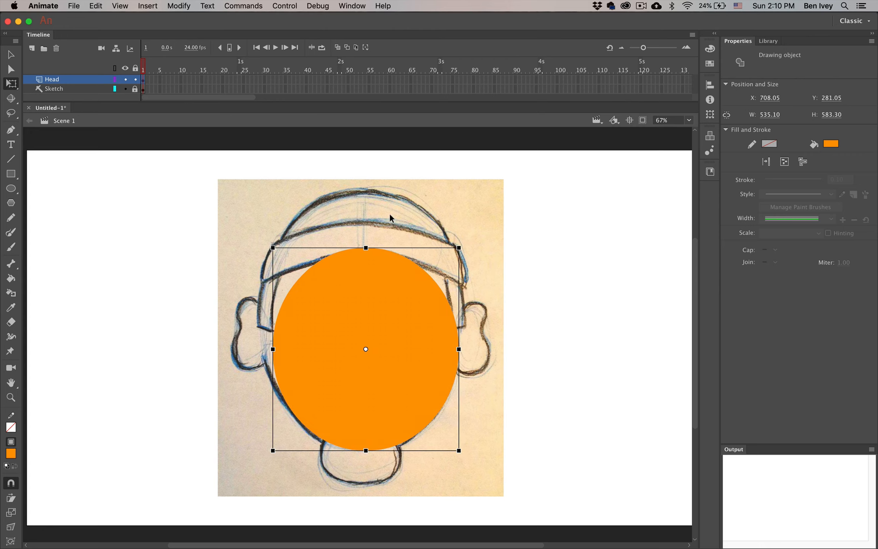
pyautogui.moveTo(366, 248); pyautogui.dragTo(366, 233)
pyautogui.moveTo(373, 269); pyautogui.dragTo(369, 256)
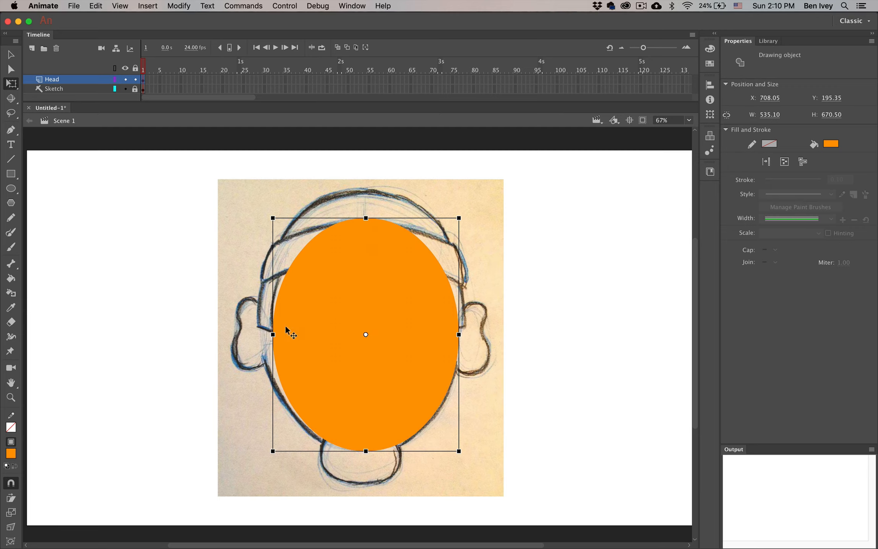
pyautogui.moveTo(273, 334); pyautogui.dragTo(266, 335)
pyautogui.press('Left')
pyautogui.press('Left')
pyautogui.press('Left')
pyautogui.press('Left')
pyautogui.press('Left')
pyautogui.press('Left')
pyautogui.press('Left')
pyautogui.press('Left')
pyautogui.press('Left')
pyautogui.press('Left')
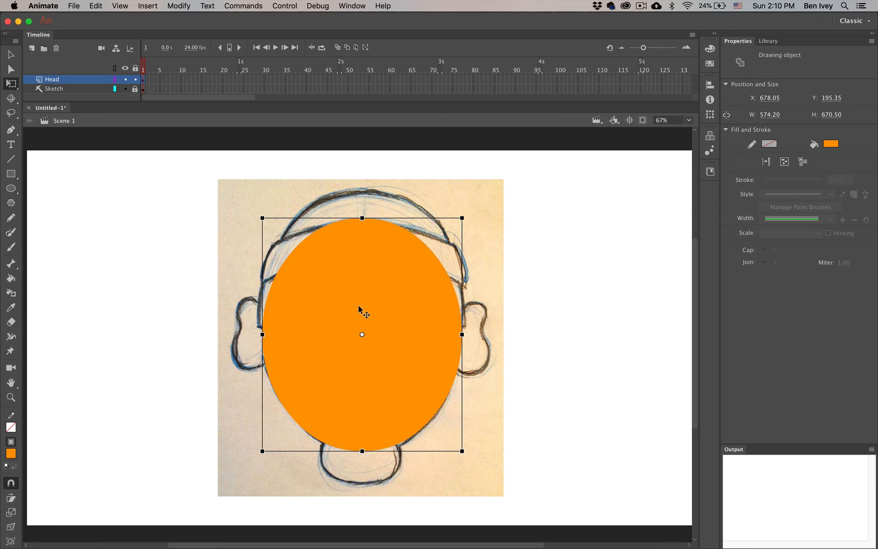
# Bend the oval's top, bottom, jaw and sides to follow the sketched head outline
pyautogui.click(11, 188)
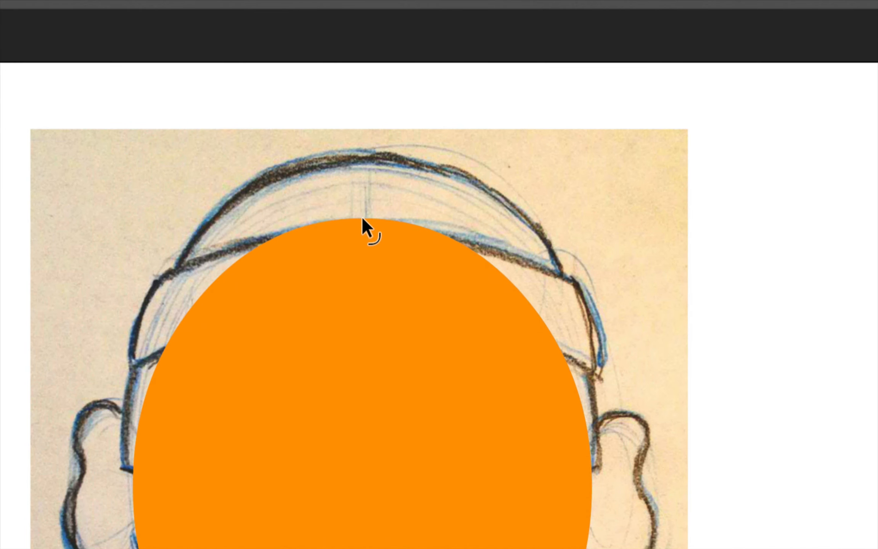
pyautogui.moveTo(361, 216); pyautogui.dragTo(354, 275)
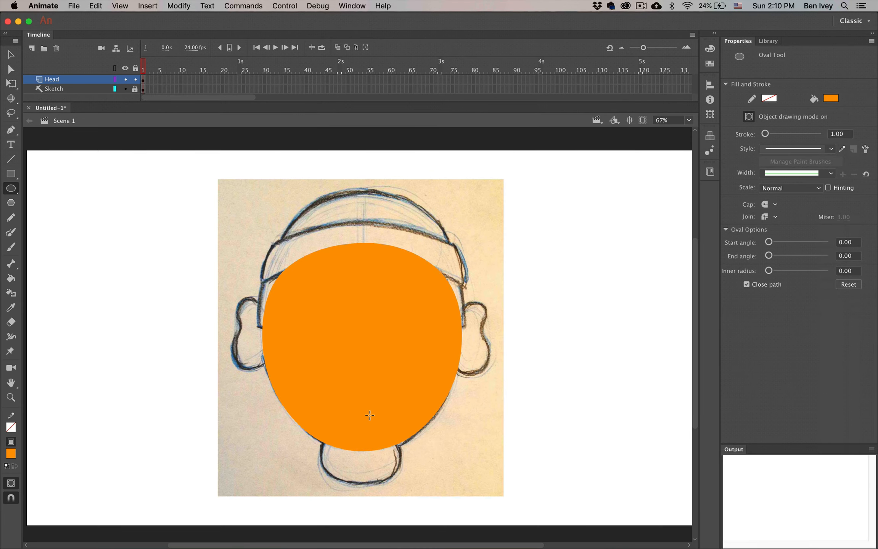
pyautogui.moveTo(362, 451); pyautogui.dragTo(361, 458)
pyautogui.moveTo(288, 414); pyautogui.dragTo(292, 415)
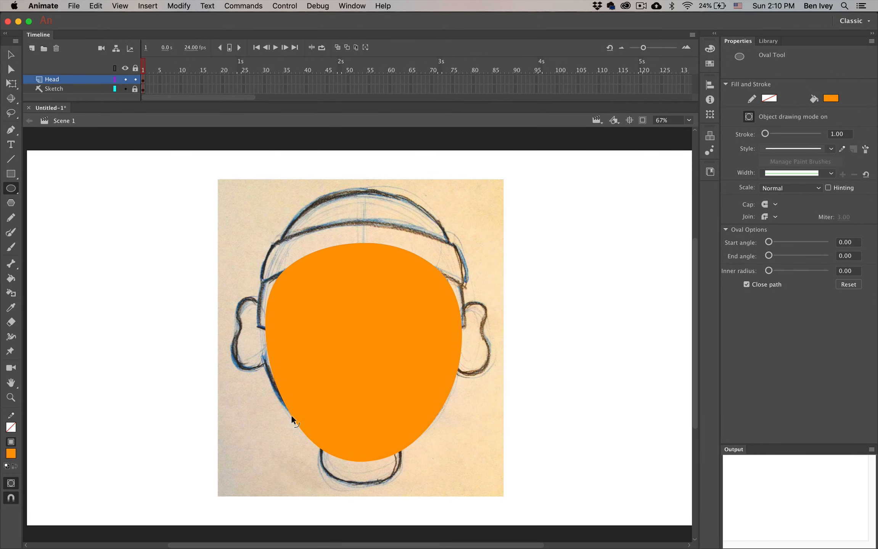
pyautogui.moveTo(431, 424); pyautogui.dragTo(427, 420)
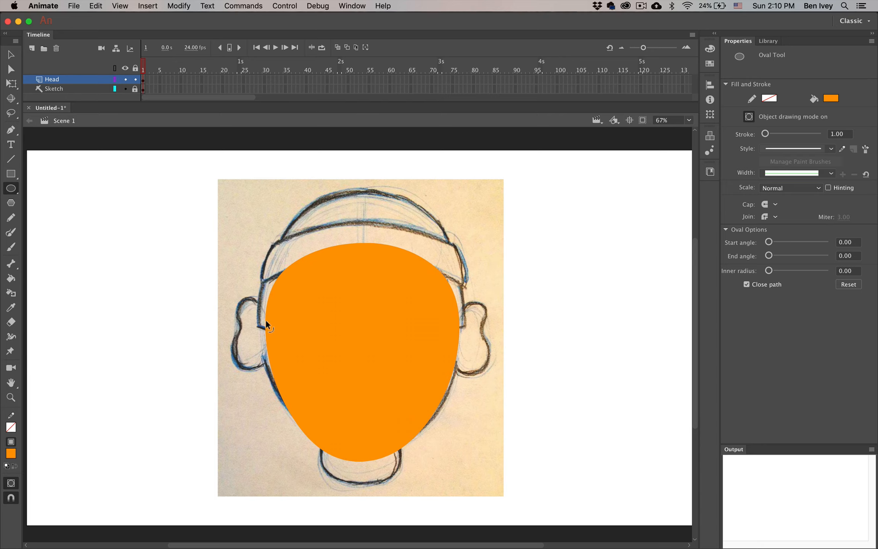
pyautogui.moveTo(266, 322); pyautogui.dragTo(262, 322)
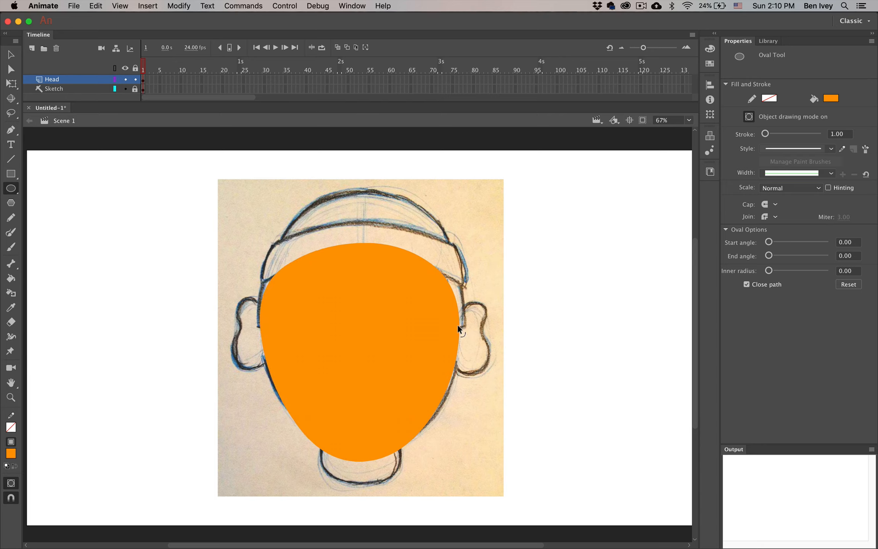
pyautogui.moveTo(458, 325); pyautogui.dragTo(465, 326)
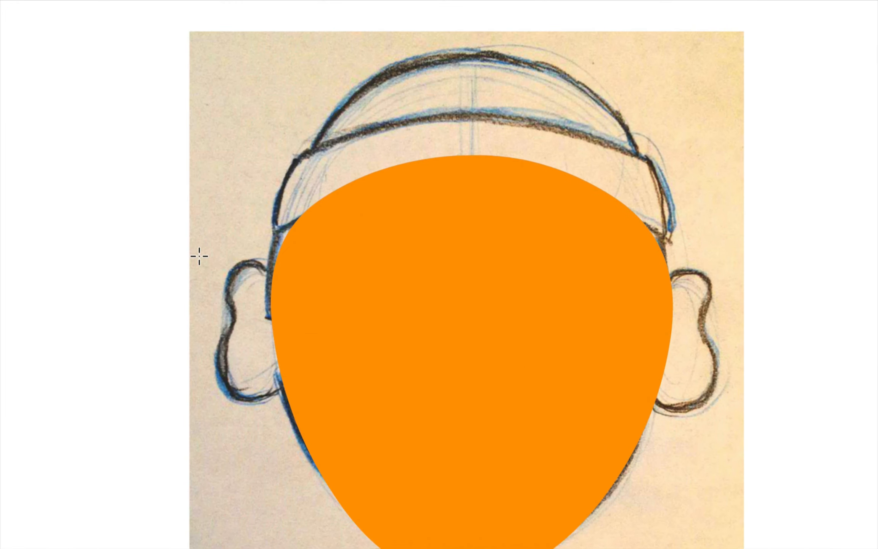
# Draw orange ovals over the left and right ears and bend their edges to the ear outlines
pyautogui.moveTo(199, 255); pyautogui.dragTo(310, 405)
pyautogui.press('v')
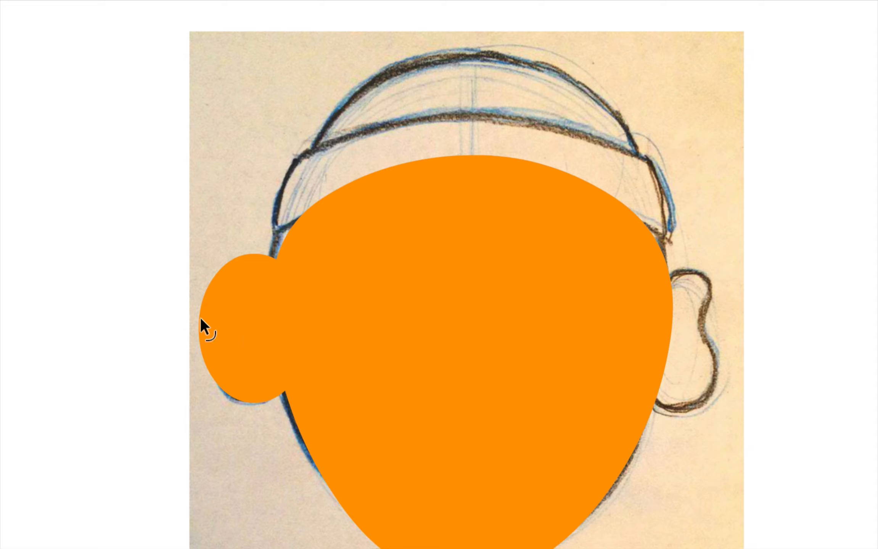
pyautogui.moveTo(200, 314); pyautogui.dragTo(219, 346)
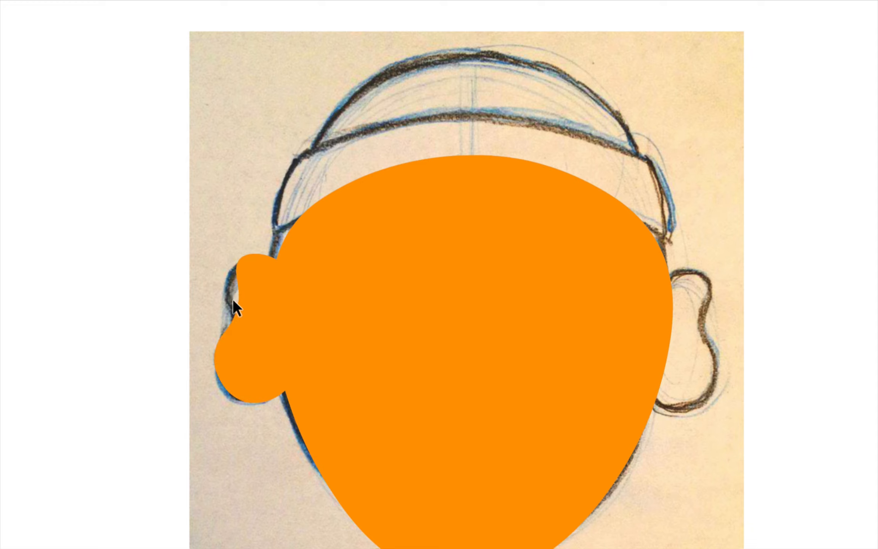
pyautogui.moveTo(239, 288); pyautogui.dragTo(227, 300)
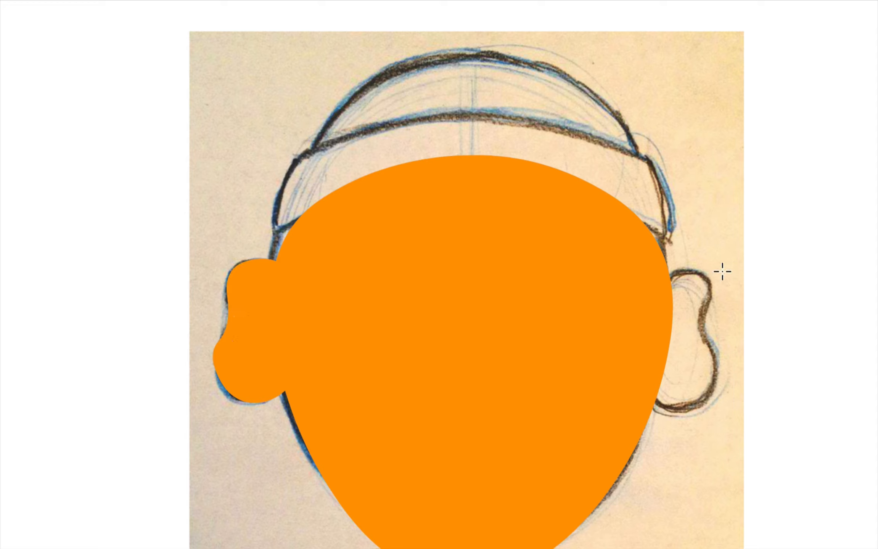
pyautogui.moveTo(728, 269); pyautogui.dragTo(631, 410)
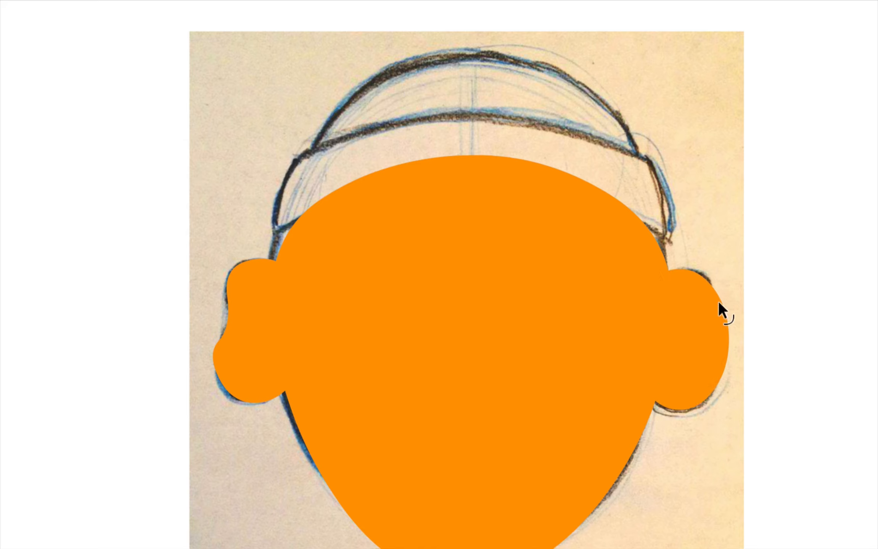
pyautogui.moveTo(718, 301)
pyautogui.mouseDown()
pyautogui.moveTo(694, 311)
pyautogui.moveTo(695, 321)
pyautogui.moveTo(708, 286)
pyautogui.mouseUp()
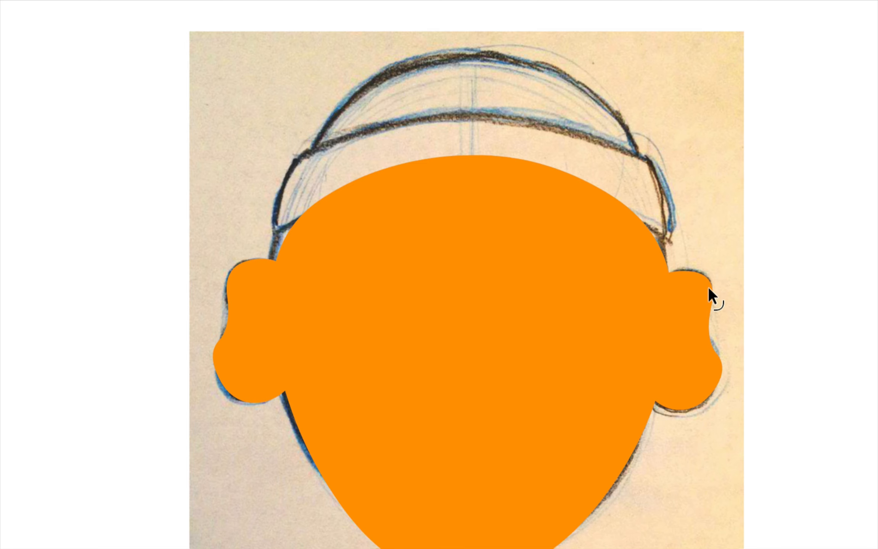
pyautogui.press('o')
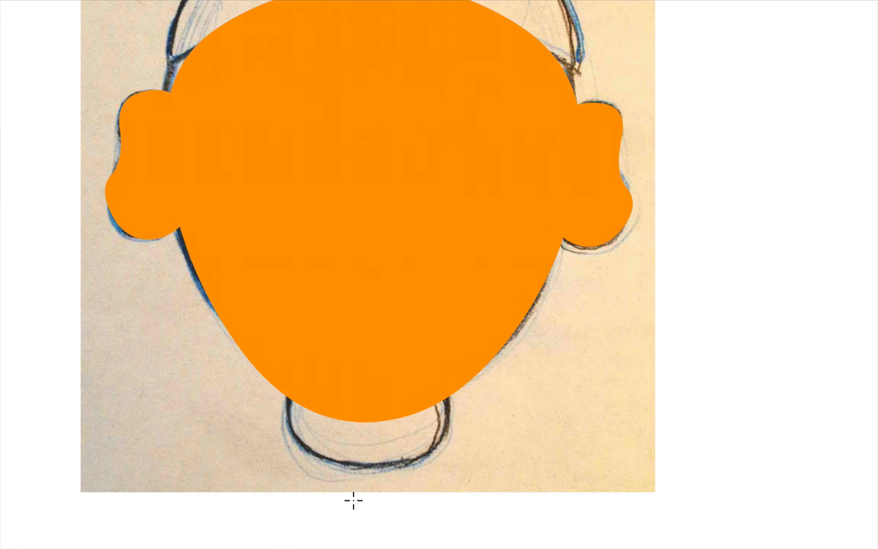
# Draw an orange oval over the chin and bulge its left and right edges to fit
pyautogui.moveTo(320, 442)
pyautogui.mouseDown()
pyautogui.moveTo(351, 471)
pyautogui.moveTo(383, 455)
pyautogui.moveTo(457, 477)
pyautogui.moveTo(454, 485)
pyautogui.mouseUp()
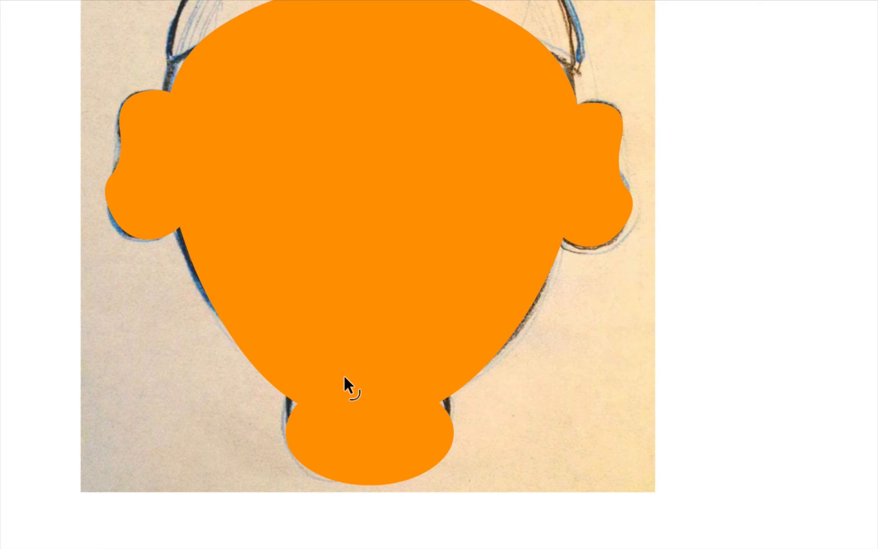
pyautogui.moveTo(293, 419); pyautogui.dragTo(285, 416)
pyautogui.moveTo(449, 418); pyautogui.dragTo(453, 416)
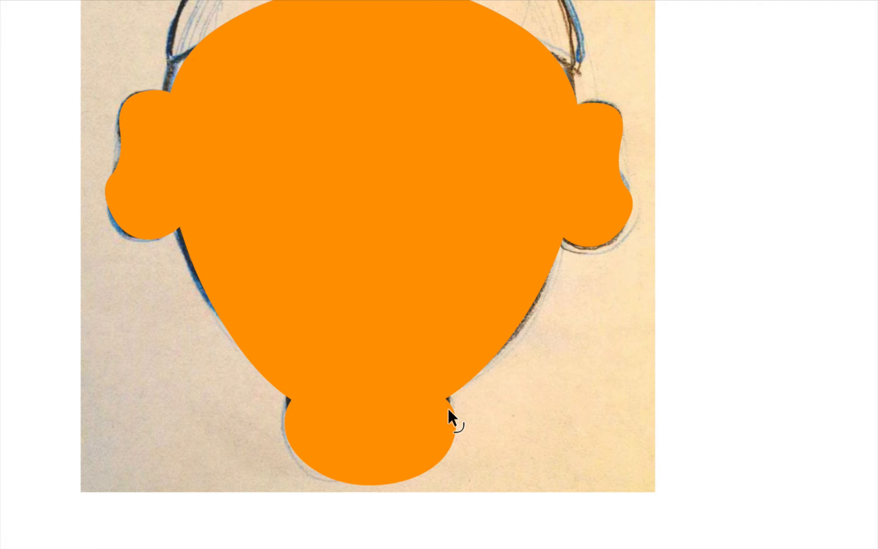
pyautogui.press('o')
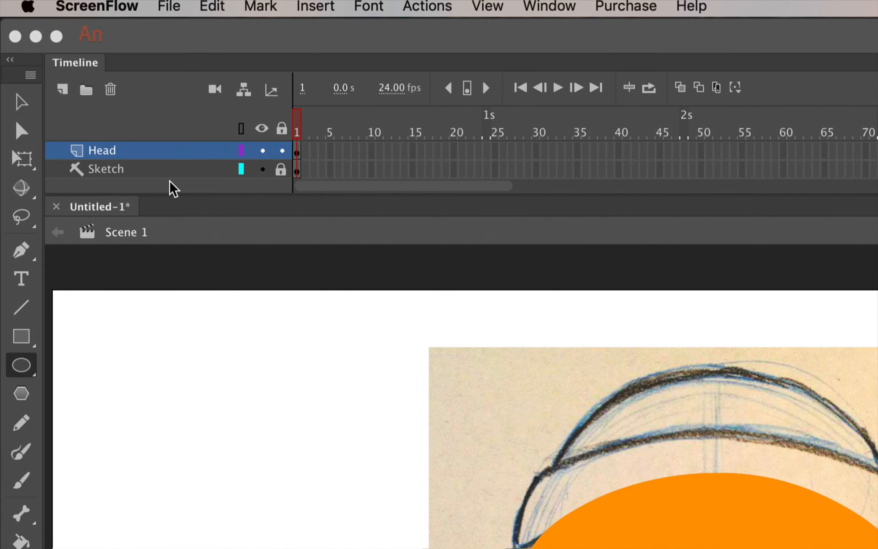
# Turn on 'View layer as outlines' in the Head layer's properties
pyautogui.click(141, 156)
pyautogui.rightClick(141, 156)
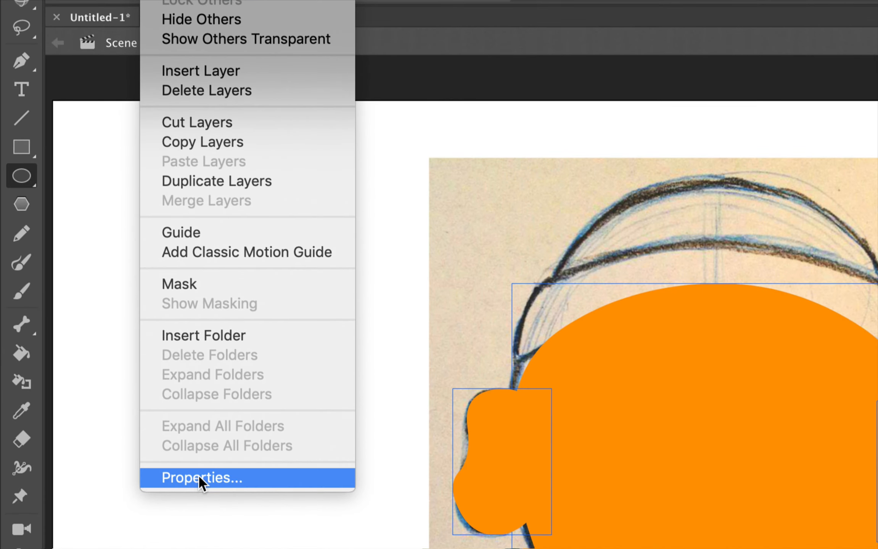
pyautogui.click(203, 477)
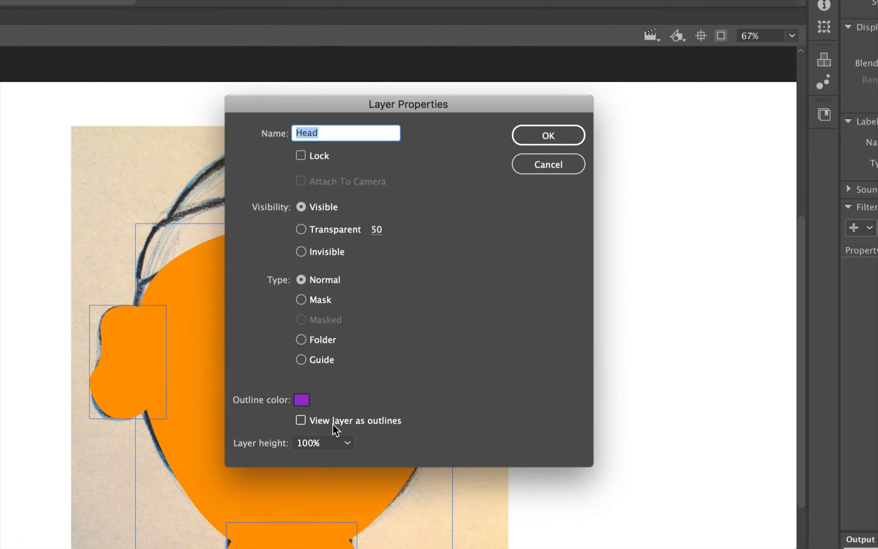
pyautogui.click(301, 421)
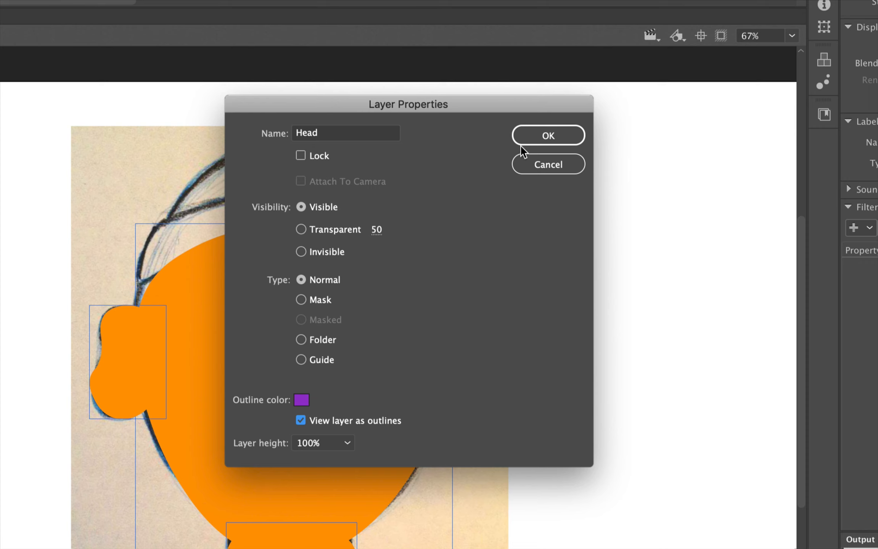
pyautogui.click(537, 134)
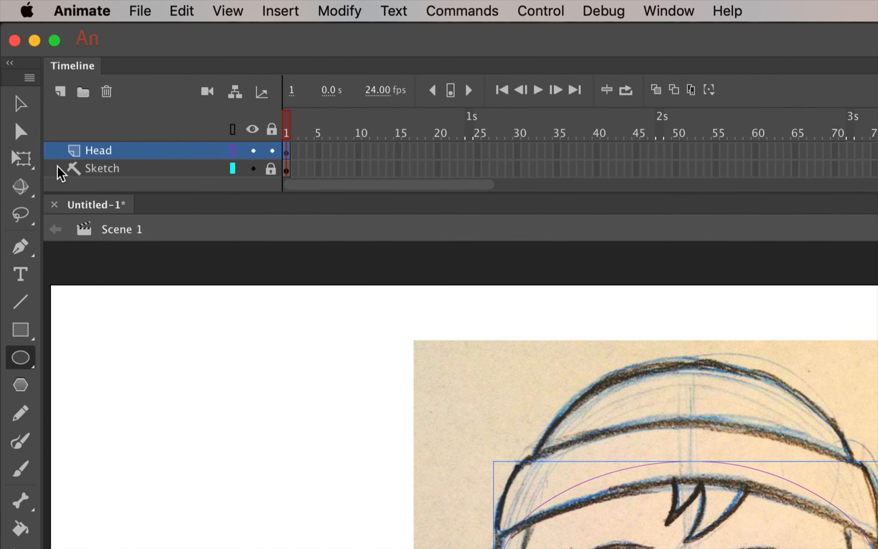
# Set the Sketch layer's properties to Transparent (50)
pyautogui.rightClick(57, 167)
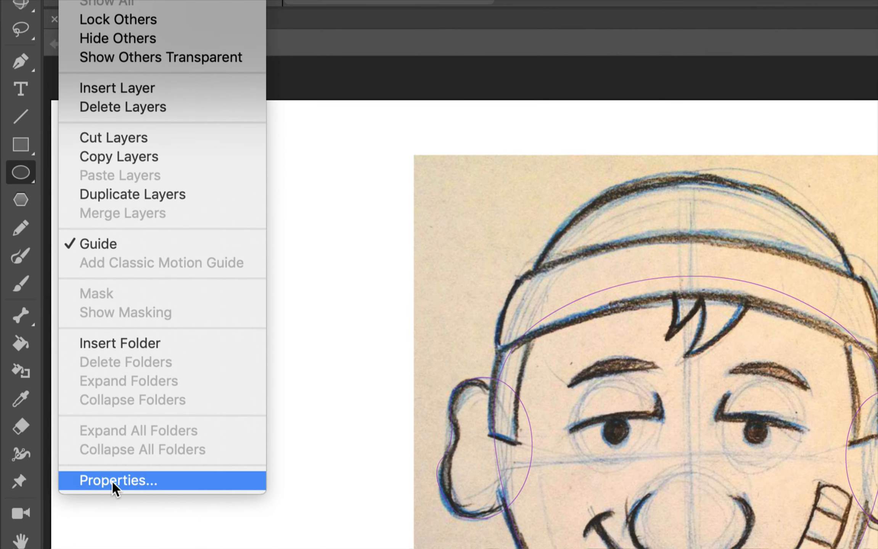
pyautogui.click(112, 481)
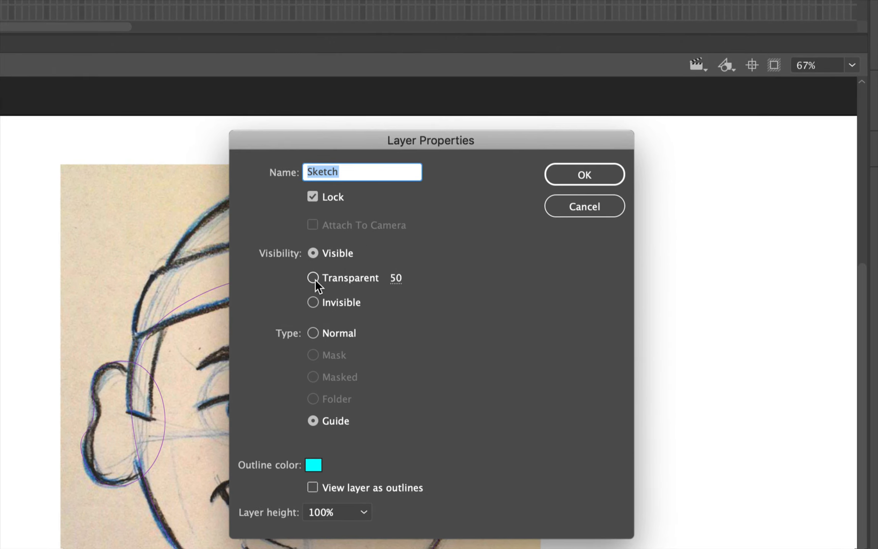
pyautogui.click(314, 279)
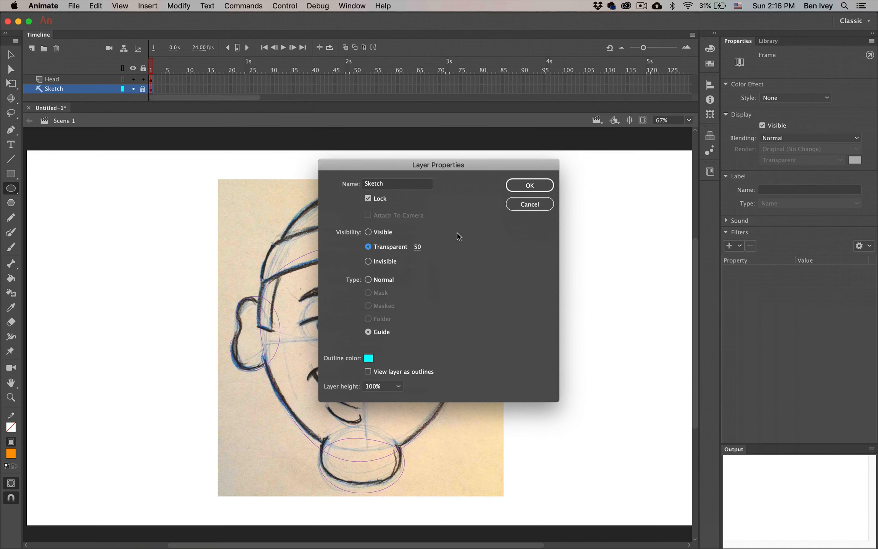
pyautogui.click(529, 185)
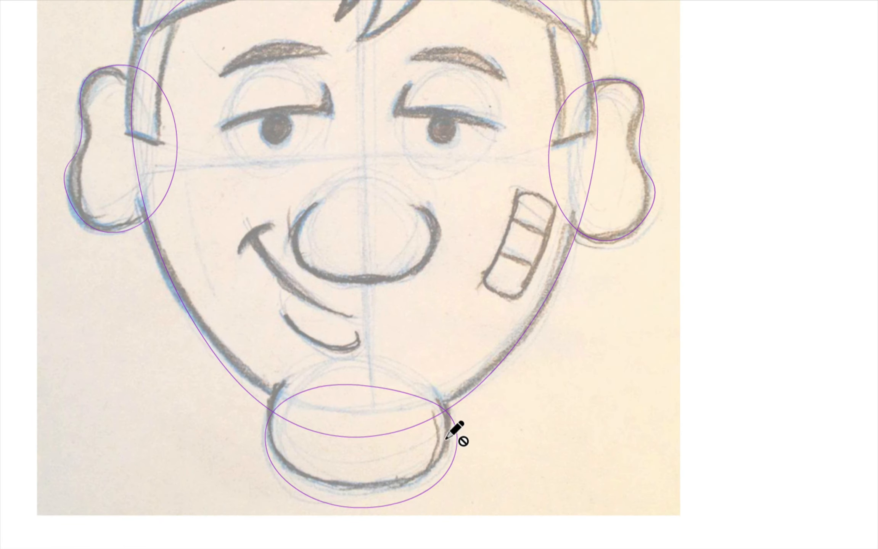
# Move the chin oval up so it sits over the sketched chin
pyautogui.click(389, 502)
pyautogui.moveTo(394, 501); pyautogui.dragTo(394, 479)
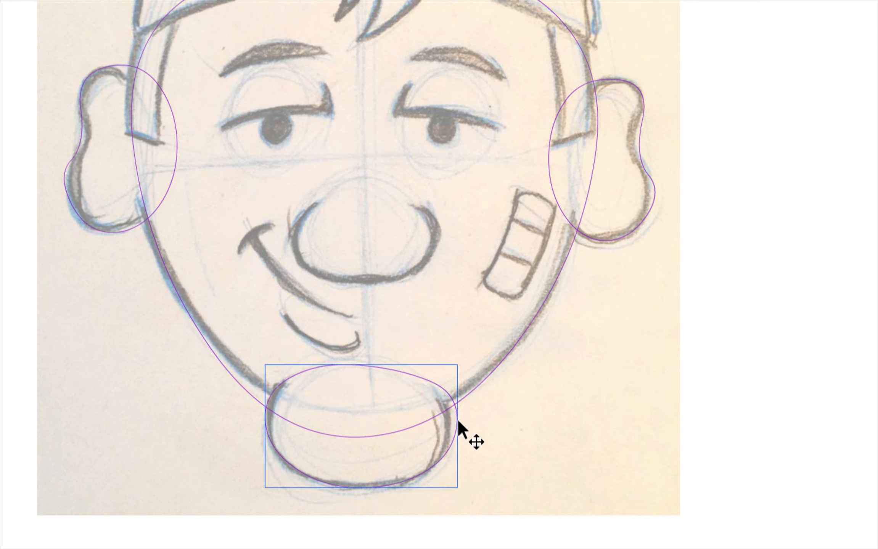
pyautogui.press('o')
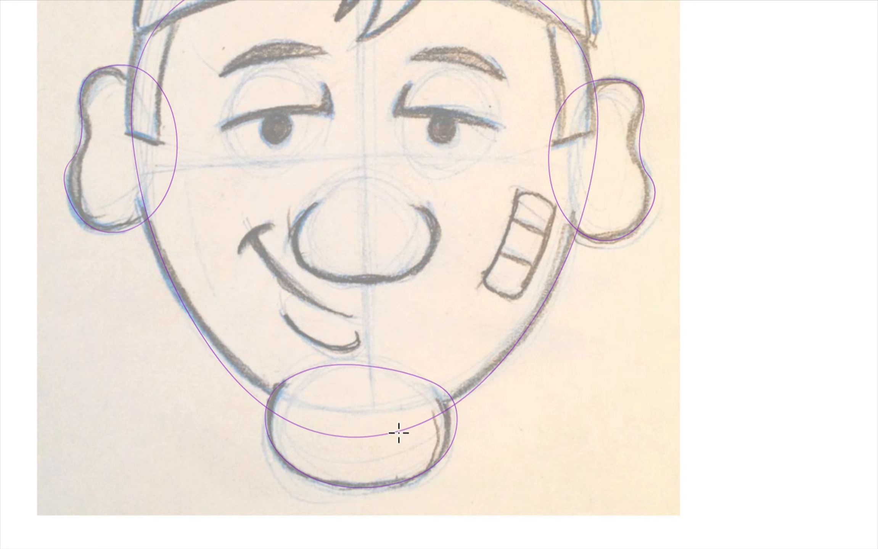
# Pull the chin oval's right edge inward with the Subselection tool to match the sketch
pyautogui.press('a')
pyautogui.moveTo(455, 431); pyautogui.dragTo(447, 432)
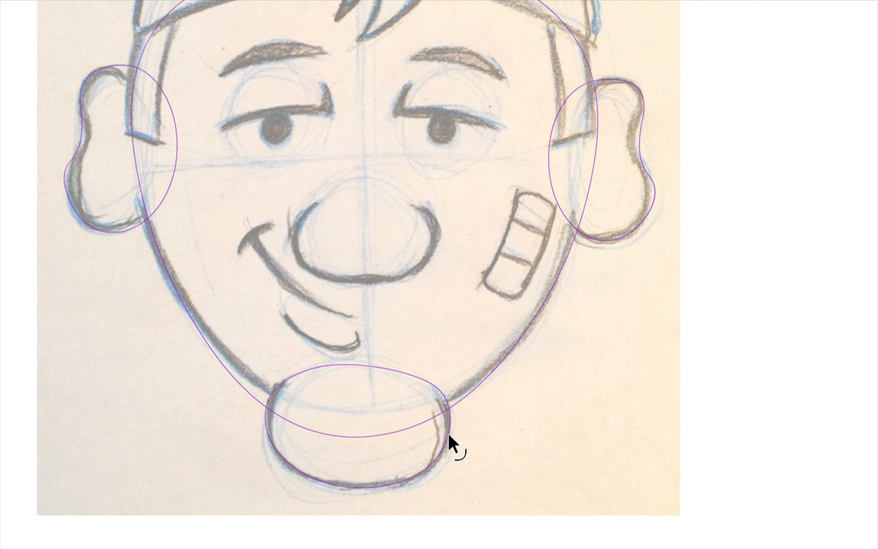
pyautogui.press('o')
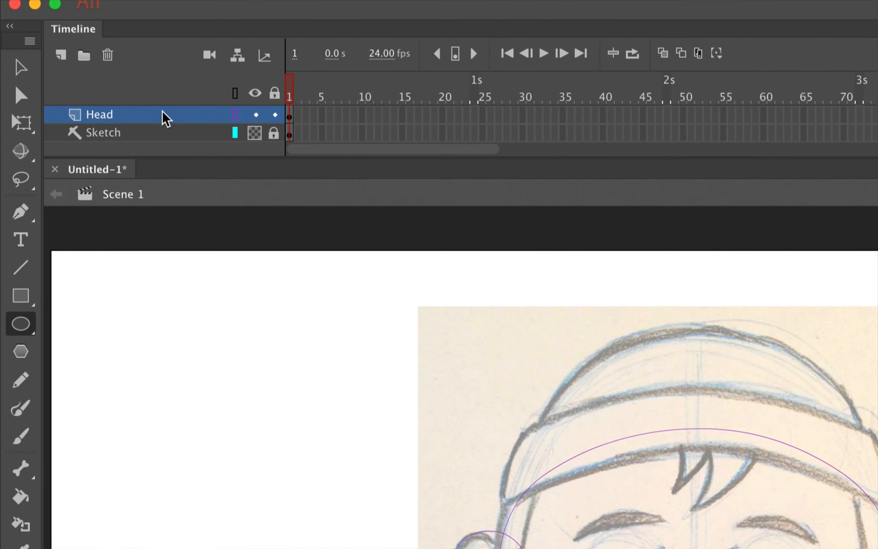
# Uncheck 'View layer as outlines' in the Head layer's properties, then deselect all shapes
pyautogui.rightClick(164, 114)
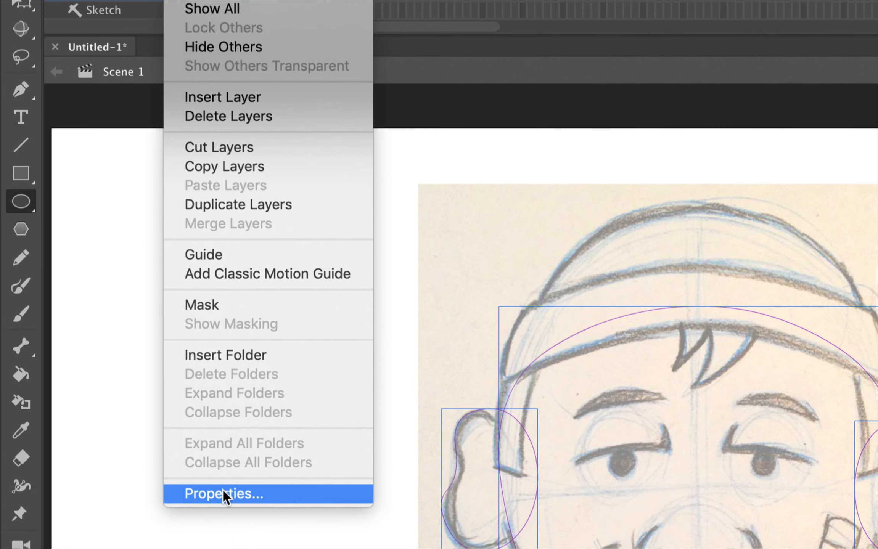
pyautogui.click(225, 492)
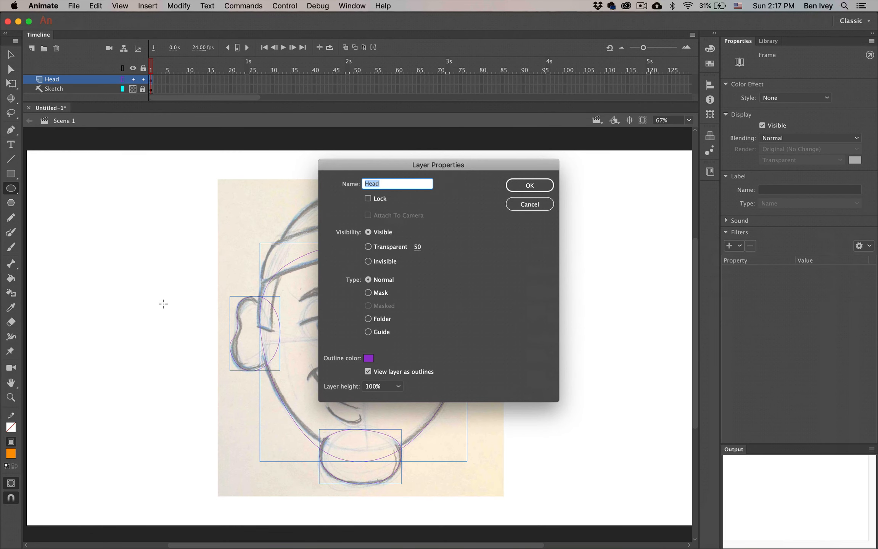
pyautogui.click(367, 372)
pyautogui.click(530, 185)
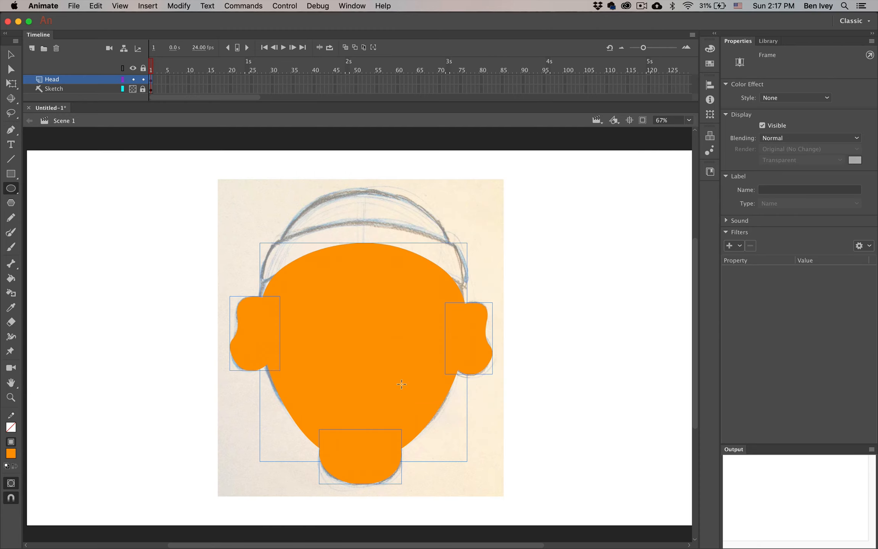
pyautogui.click(11, 55)
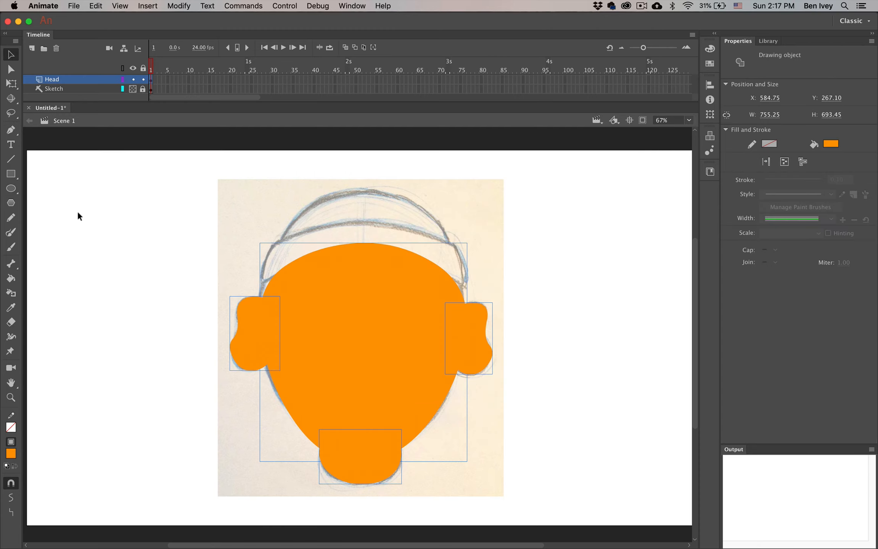
pyautogui.click(84, 230)
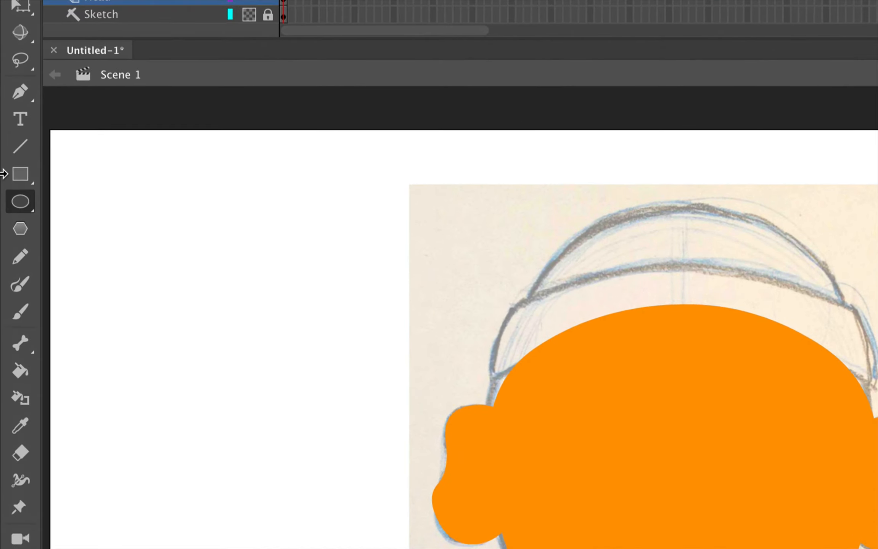
# Draw a dark brown (#663300) rectangle bar across the head from ear to ear
pyautogui.click(9, 176)
pyautogui.click(92, 173)
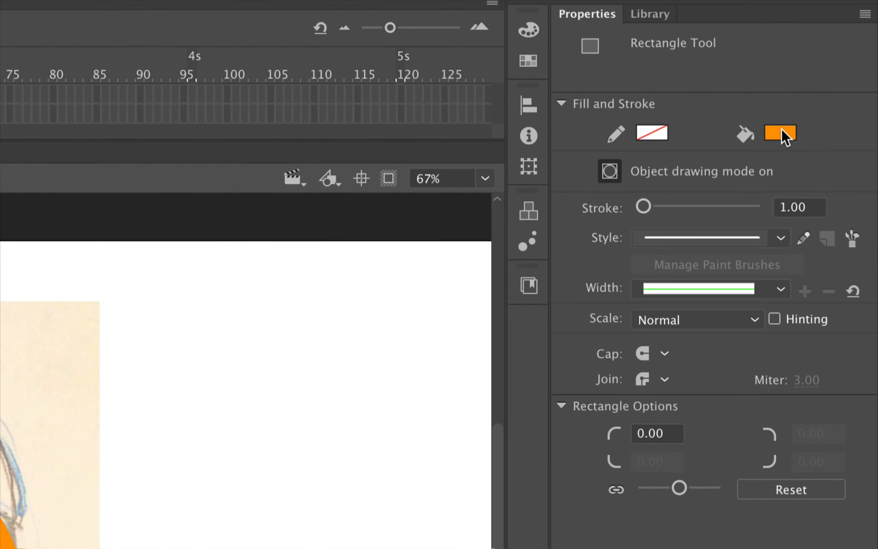
pyautogui.click(781, 135)
pyautogui.click(676, 198)
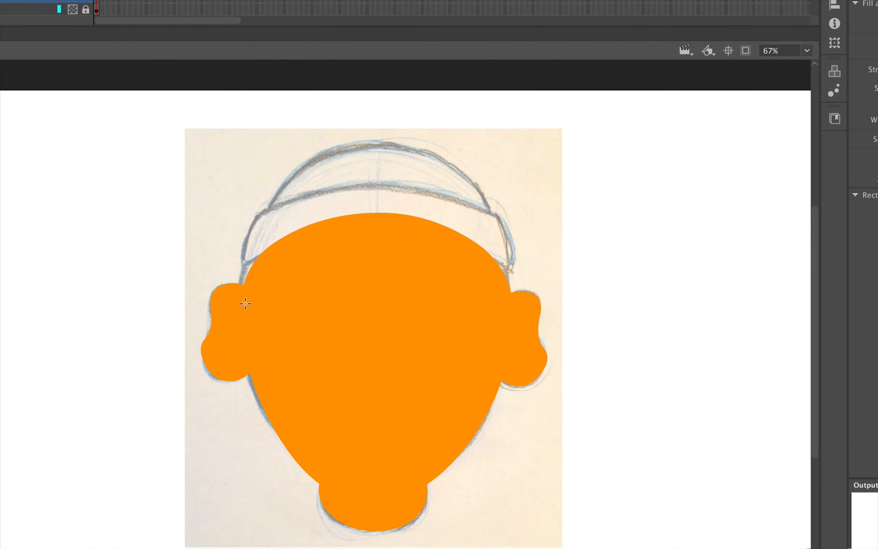
pyautogui.moveTo(246, 304); pyautogui.dragTo(513, 334)
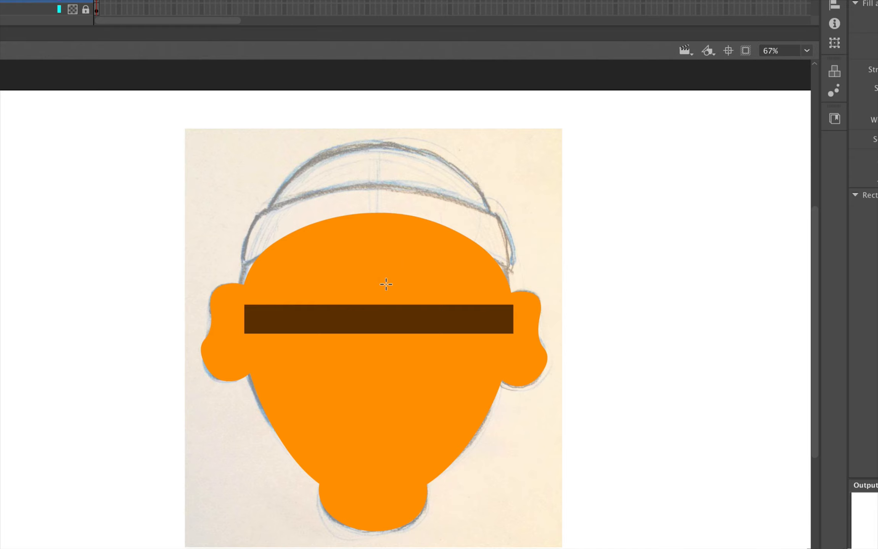
# Bend the bar's top and bottom edges upward into a thin arching hair band
pyautogui.press('v')
pyautogui.moveTo(371, 304); pyautogui.dragTo(371, 189)
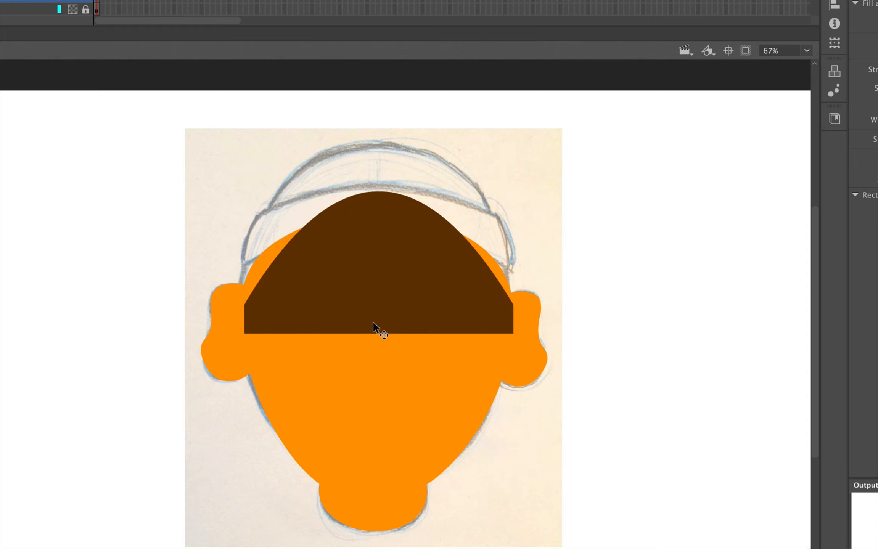
pyautogui.moveTo(372, 334); pyautogui.dragTo(371, 212)
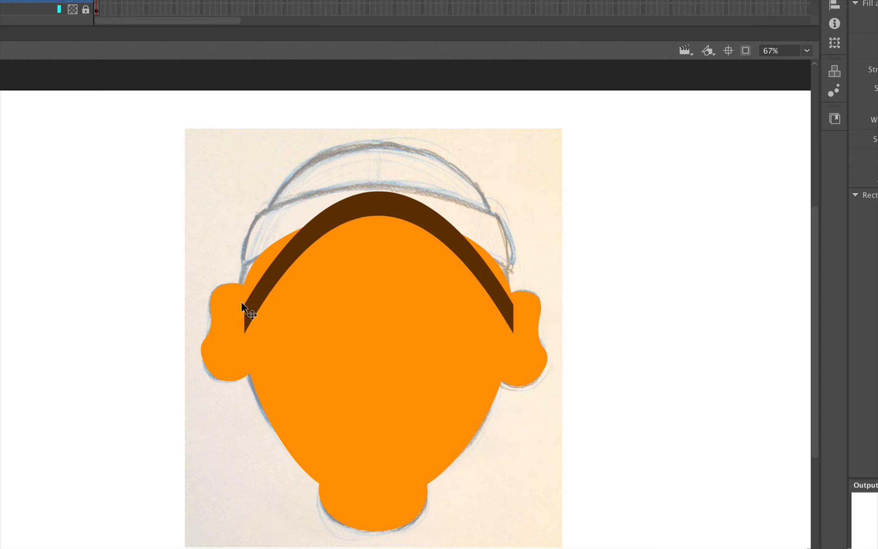
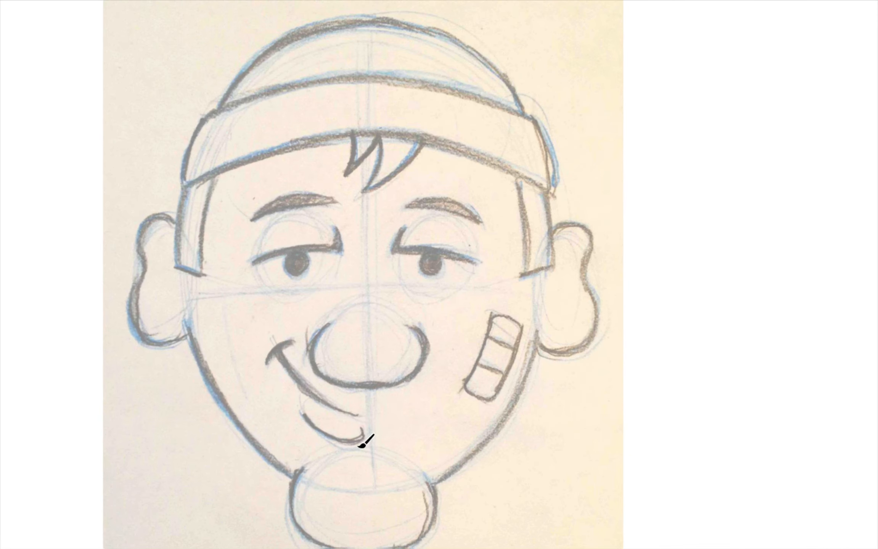
# Ink the nose outline with a thick black brush stroke at size 18
pyautogui.moveTo(330, 325)
pyautogui.mouseDown()
pyautogui.moveTo(311, 372)
pyautogui.moveTo(325, 385)
pyautogui.moveTo(371, 397)
pyautogui.moveTo(408, 387)
pyautogui.moveTo(423, 371)
pyautogui.moveTo(410, 330)
pyautogui.mouseUp()
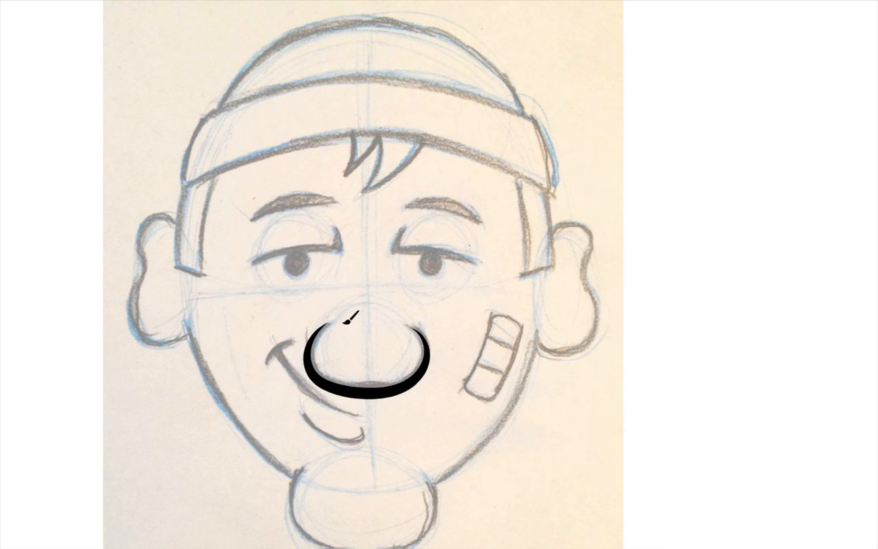
pyautogui.click(370, 396)
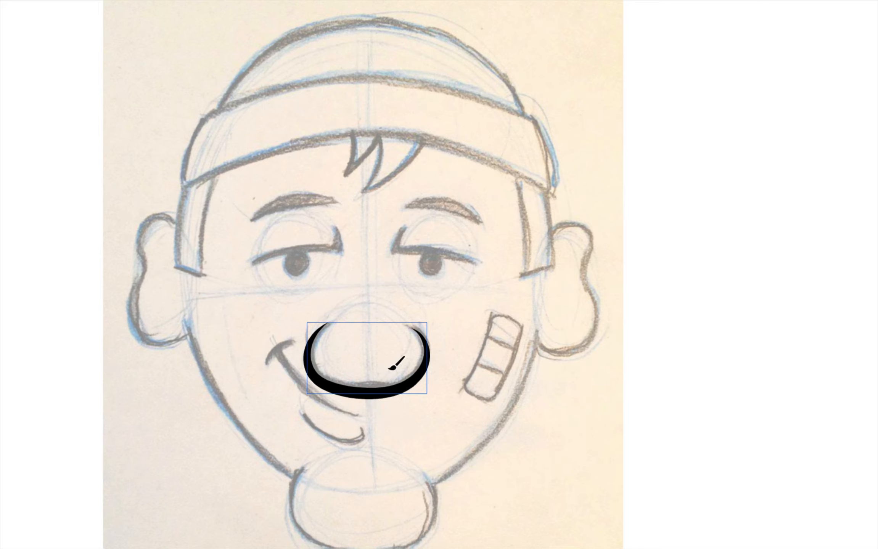
pyautogui.keyDown('super'); pyautogui.click(362, 370); pyautogui.keyUp('super')
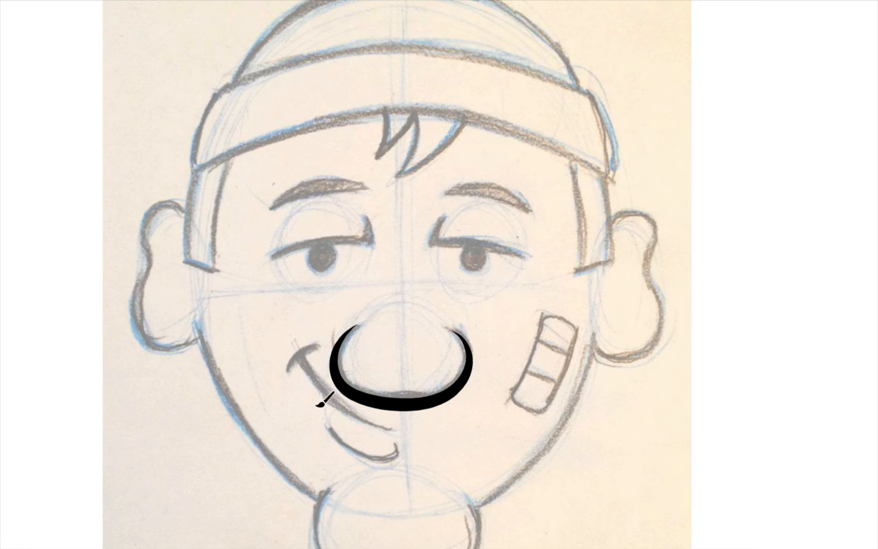
# Paint a wavy mustache stroke beside the smile, then marquee-select and delete it
pyautogui.moveTo(276, 377)
pyautogui.mouseDown()
pyautogui.moveTo(307, 382)
pyautogui.moveTo(356, 456)
pyautogui.mouseUp()
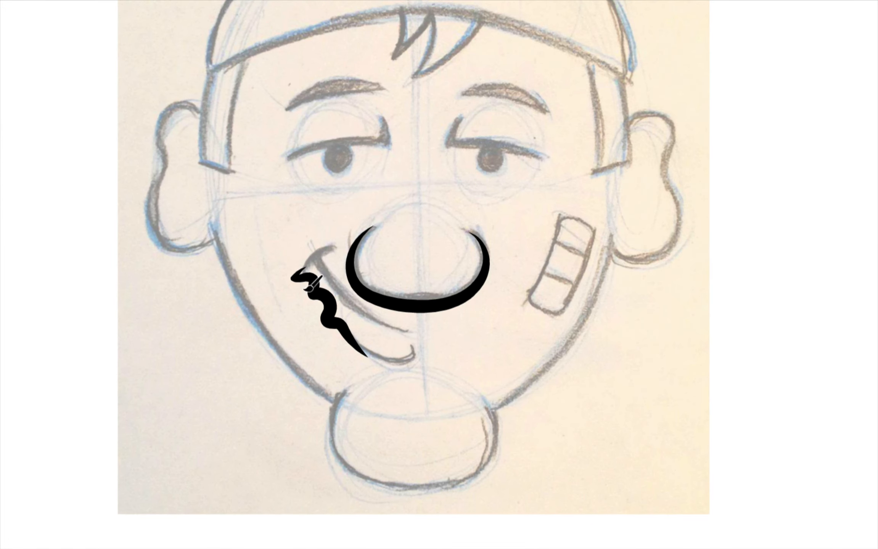
pyautogui.moveTo(283, 289)
pyautogui.mouseDown()
pyautogui.moveTo(338, 377)
pyautogui.moveTo(377, 401)
pyautogui.moveTo(395, 396)
pyautogui.mouseUp()
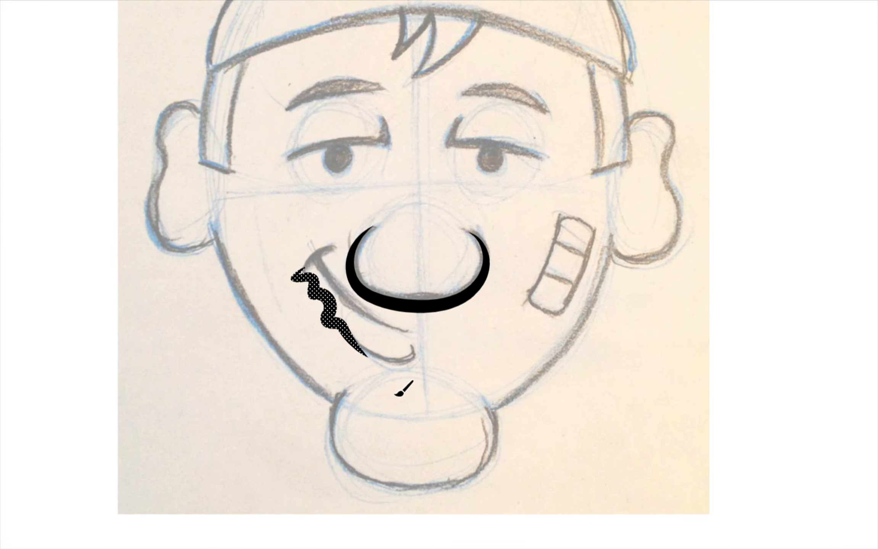
pyautogui.press('Delete')
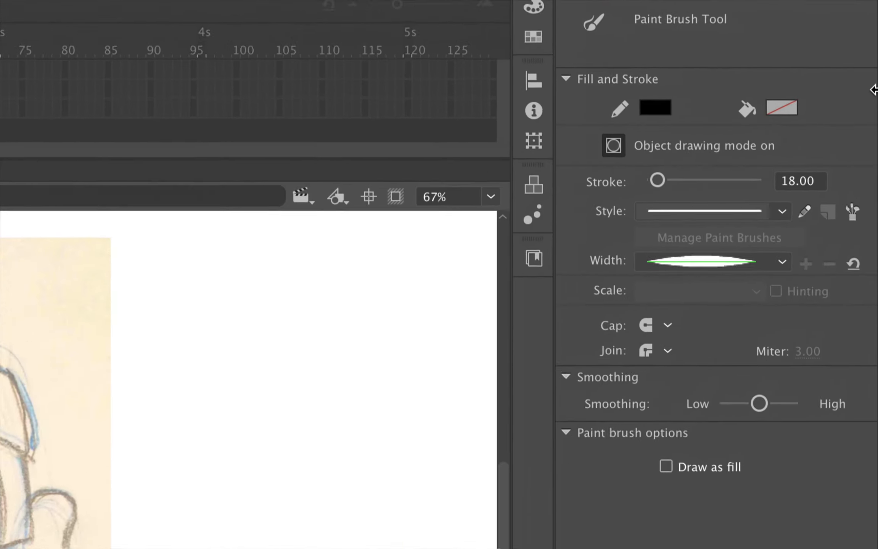
# Turn off Object Drawing mode and try two mouth strokes, undoing both
pyautogui.click(583, 152)
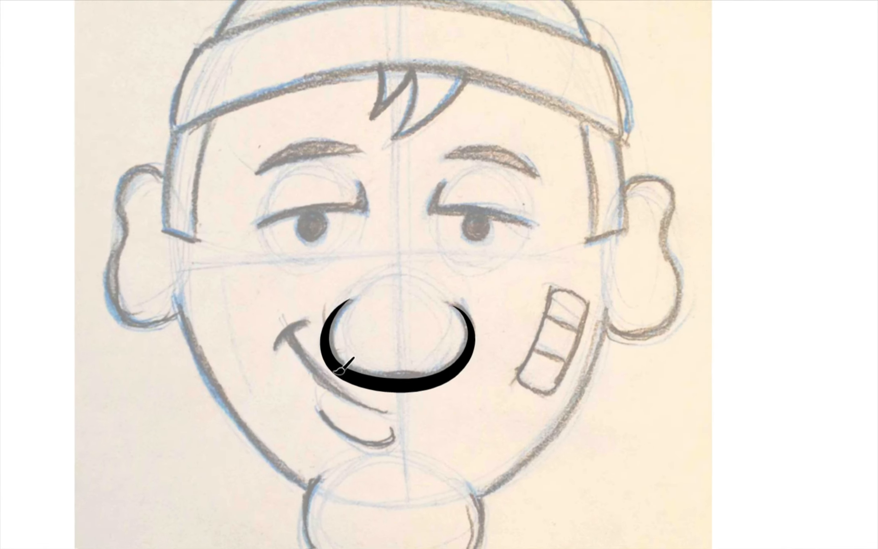
pyautogui.moveTo(277, 339)
pyautogui.mouseDown()
pyautogui.moveTo(304, 320)
pyautogui.moveTo(294, 345)
pyautogui.moveTo(338, 399)
pyautogui.moveTo(386, 422)
pyautogui.mouseUp()
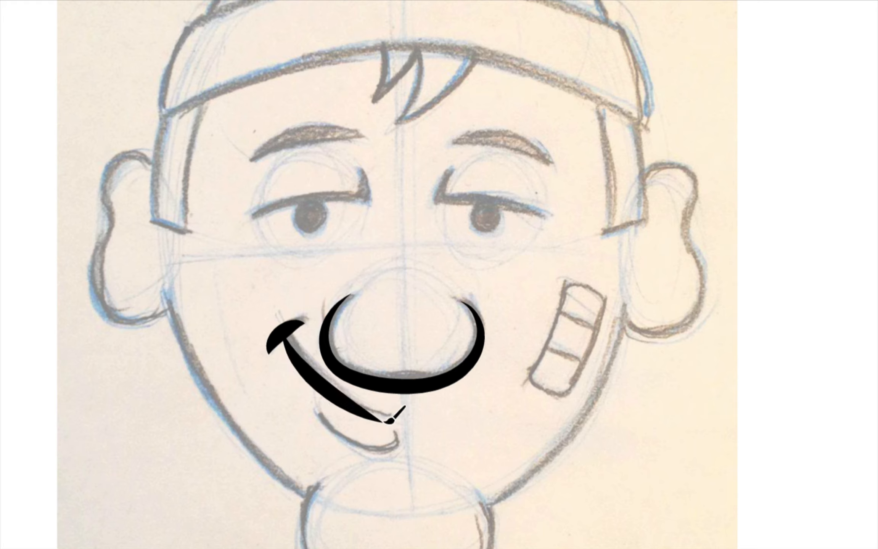
pyautogui.hotkey('ctrl', 'z')
pyautogui.moveTo(277, 341)
pyautogui.mouseDown()
pyautogui.moveTo(309, 372)
pyautogui.moveTo(387, 405)
pyautogui.mouseUp()
pyautogui.hotkey('ctrl', 'z')
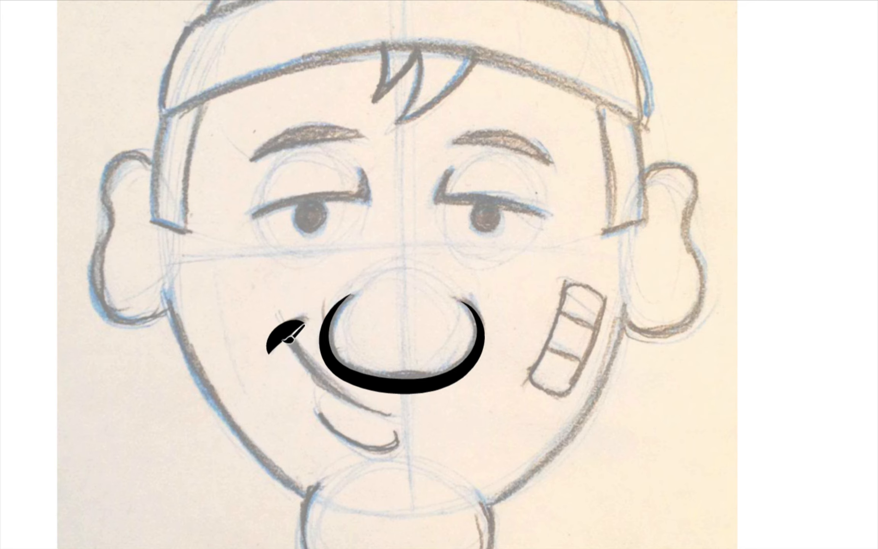
pyautogui.scroll(-3, 287, 342)
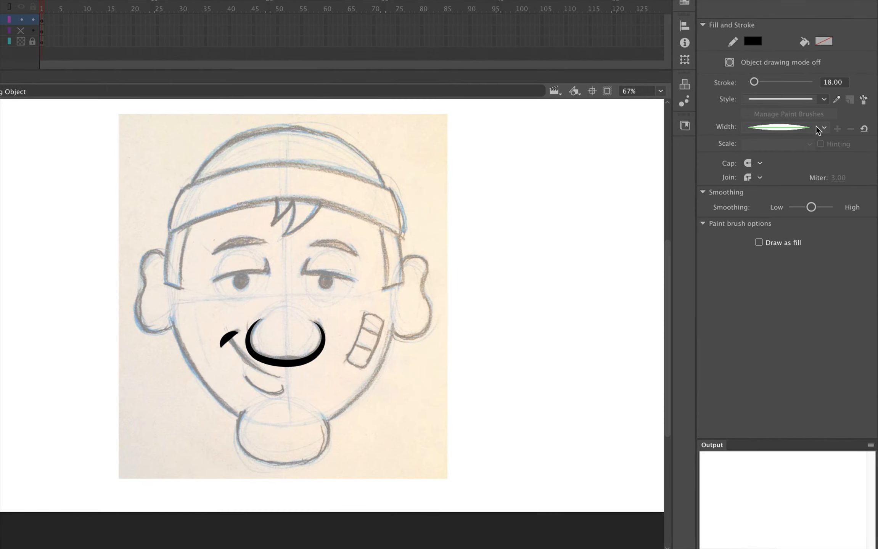
# Choose a tapered width profile and paint the curved smile and lower lip
pyautogui.click(816, 128)
pyautogui.click(767, 188)
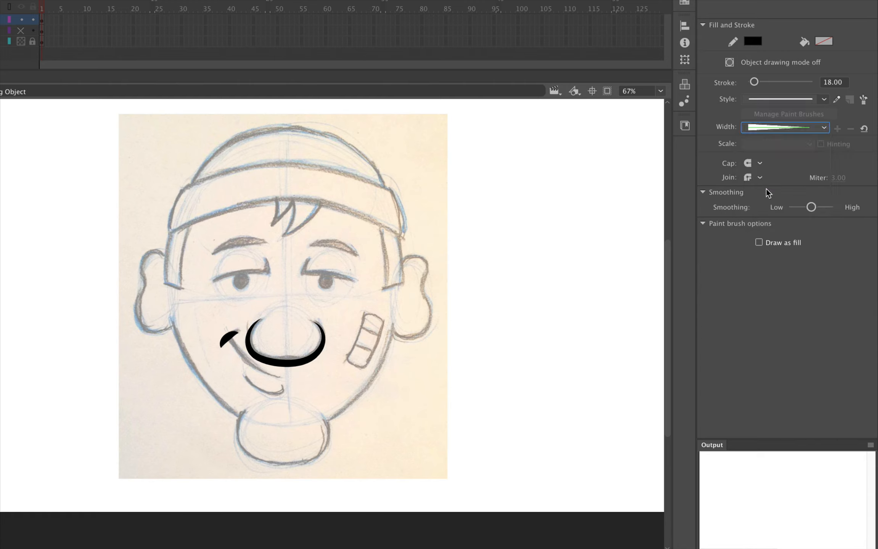
pyautogui.moveTo(231, 336)
pyautogui.mouseDown()
pyautogui.moveTo(253, 363)
pyautogui.moveTo(290, 375)
pyautogui.mouseUp()
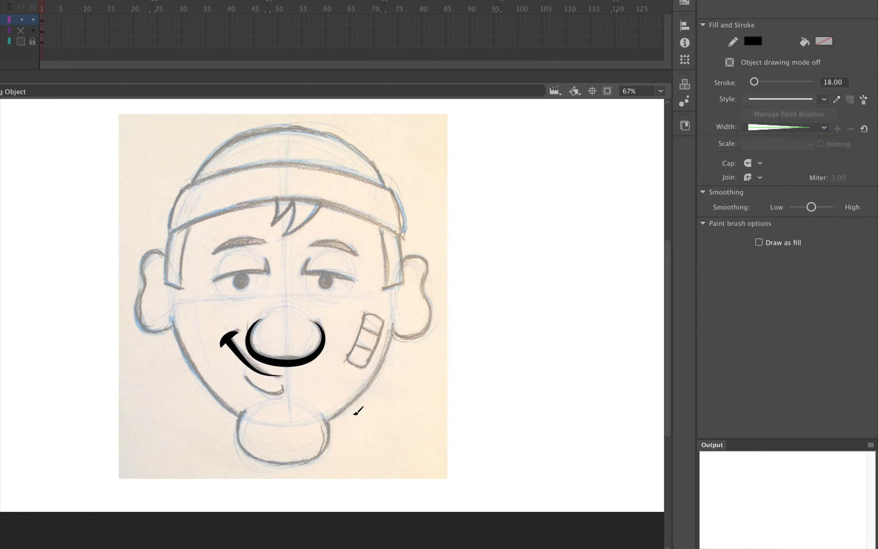
pyautogui.moveTo(245, 376)
pyautogui.mouseDown()
pyautogui.moveTo(253, 392)
pyautogui.moveTo(284, 388)
pyautogui.mouseUp()
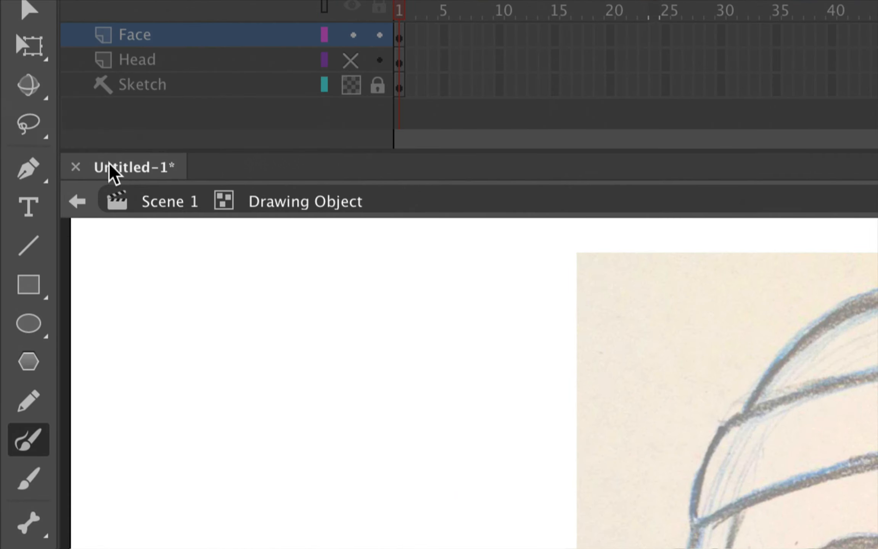
# Back in Scene 1, shift the mouth strokes down-right and brush the left eye's upper lid
pyautogui.click(150, 202)
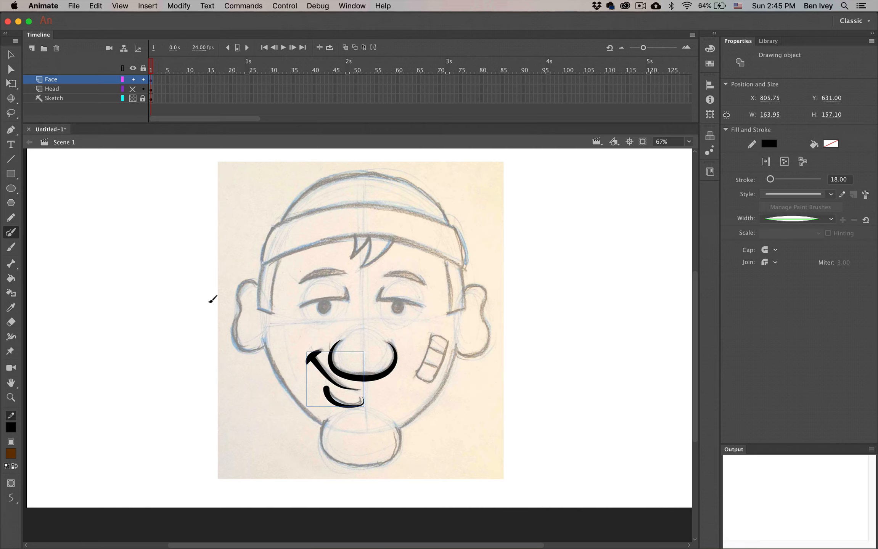
pyautogui.click(11, 54)
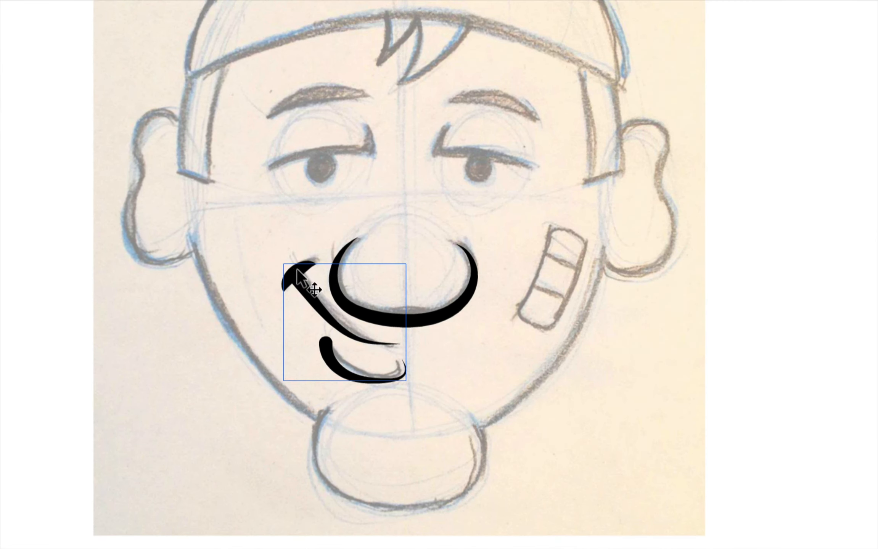
pyautogui.moveTo(312, 305)
pyautogui.mouseDown()
pyautogui.moveTo(321, 322)
pyautogui.moveTo(291, 312)
pyautogui.moveTo(324, 346)
pyautogui.moveTo(301, 282)
pyautogui.mouseUp()
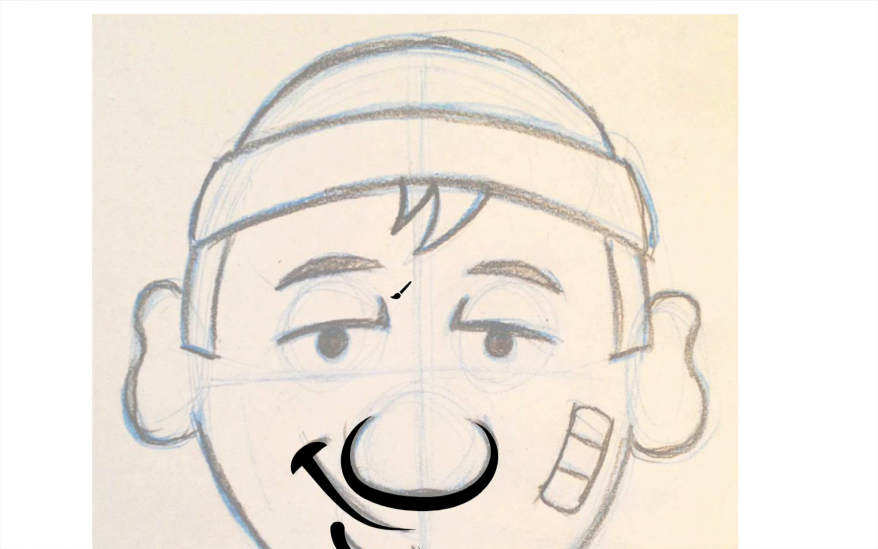
pyautogui.moveTo(380, 296)
pyautogui.mouseDown()
pyautogui.moveTo(380, 327)
pyautogui.moveTo(326, 327)
pyautogui.moveTo(271, 355)
pyautogui.mouseUp()
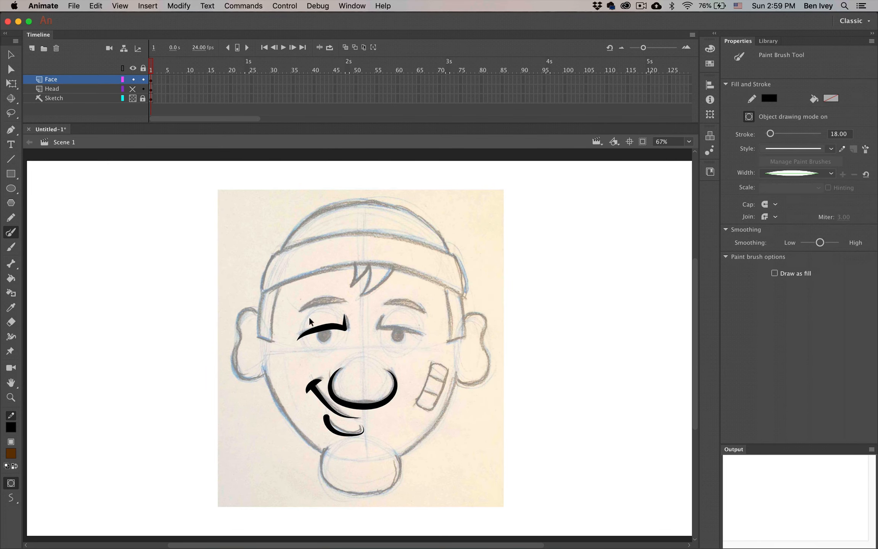
# Enter the eyelid drawing object, turn off Object Drawing, and set stroke size to 1
pyautogui.doubleClick(330, 332)
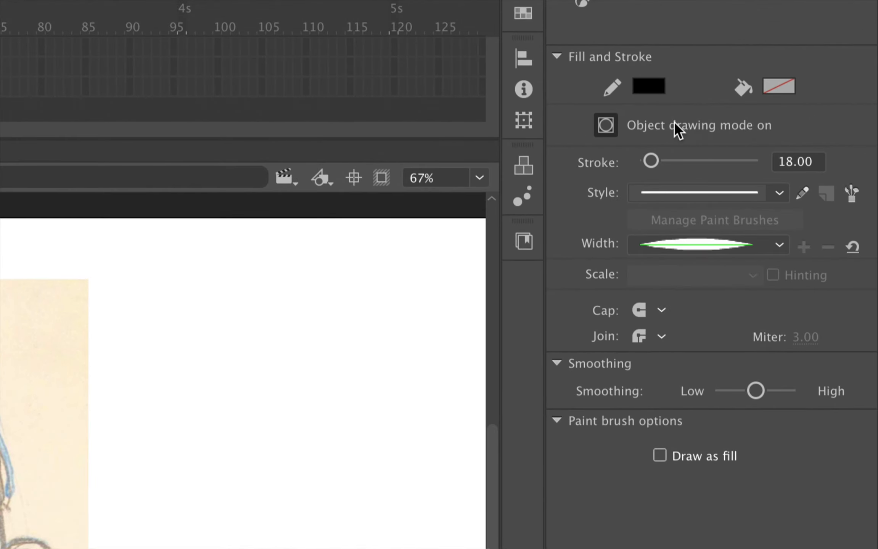
pyautogui.click(612, 124)
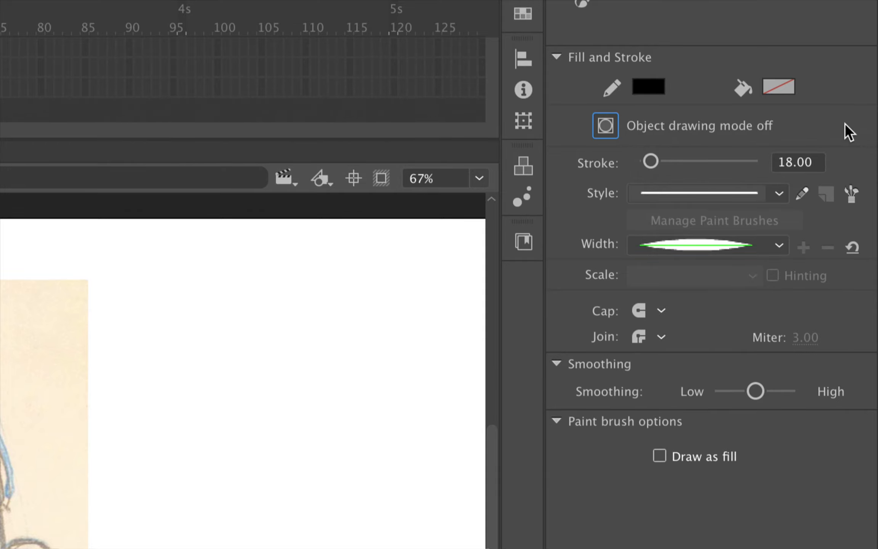
pyautogui.click(792, 161)
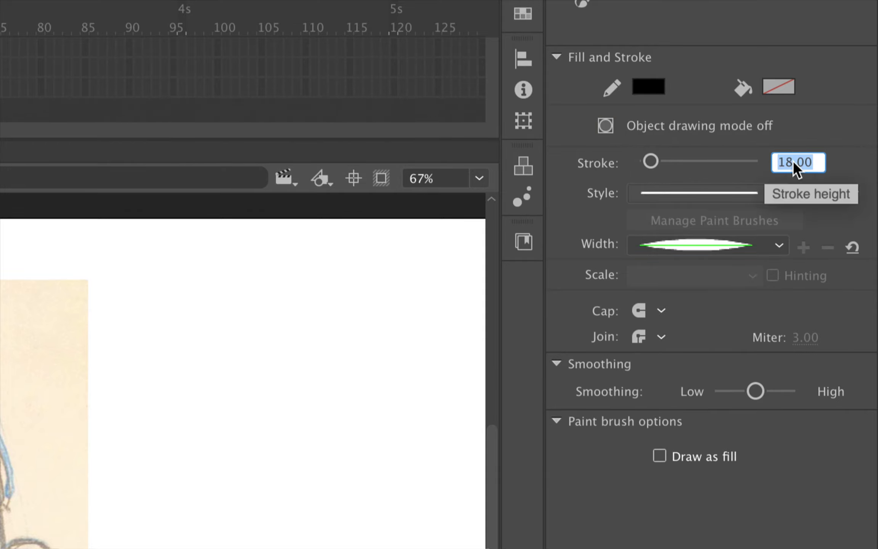
pyautogui.write('1')
pyautogui.press('Return')
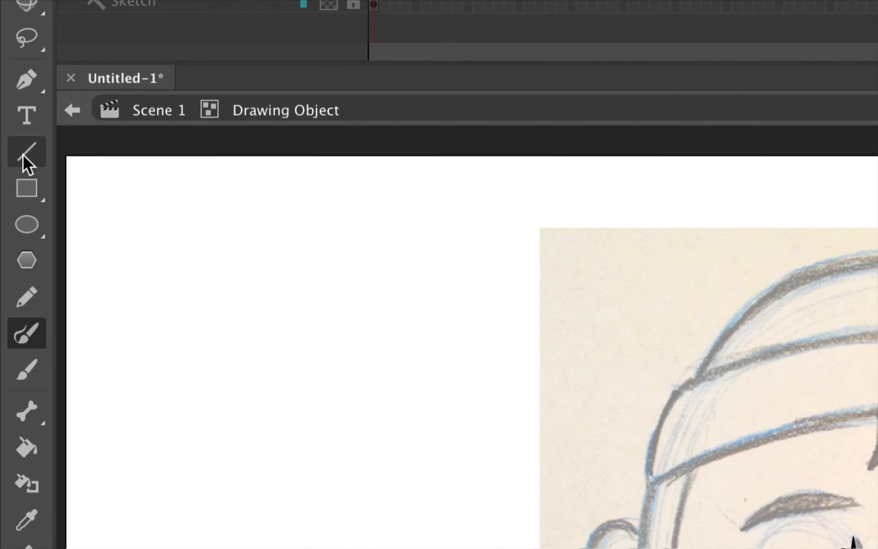
# Draw a closed straight-line outline above the left eye, joined to the eyelid stroke's ends
pyautogui.click(9, 160)
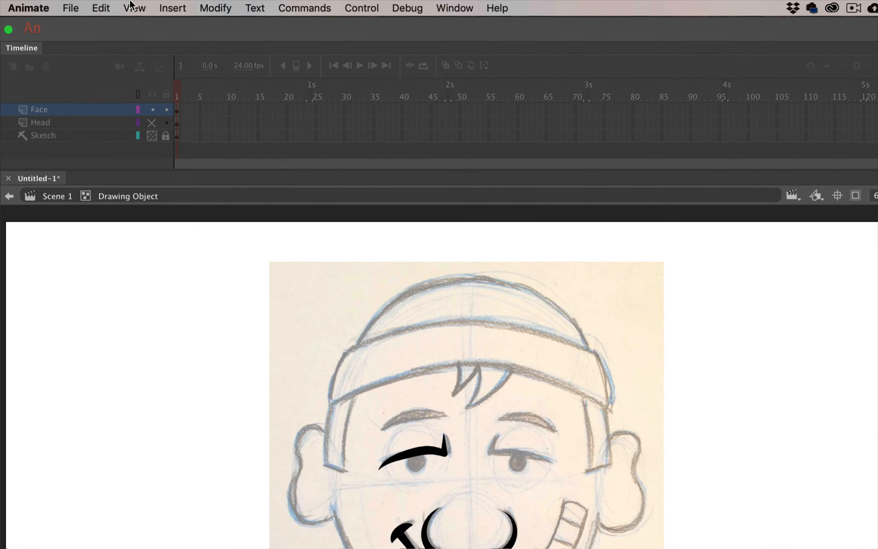
pyautogui.click(120, 5)
pyautogui.moveTo(152, 162)
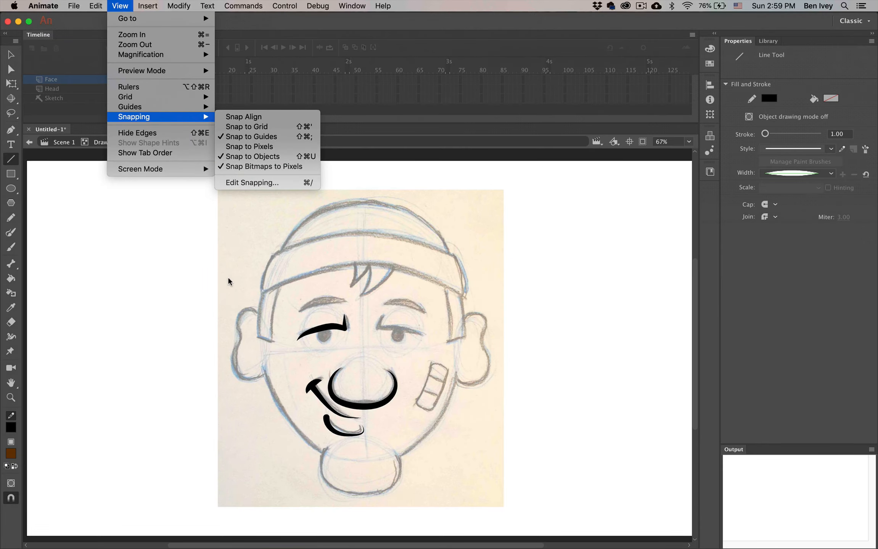
pyautogui.click(274, 399)
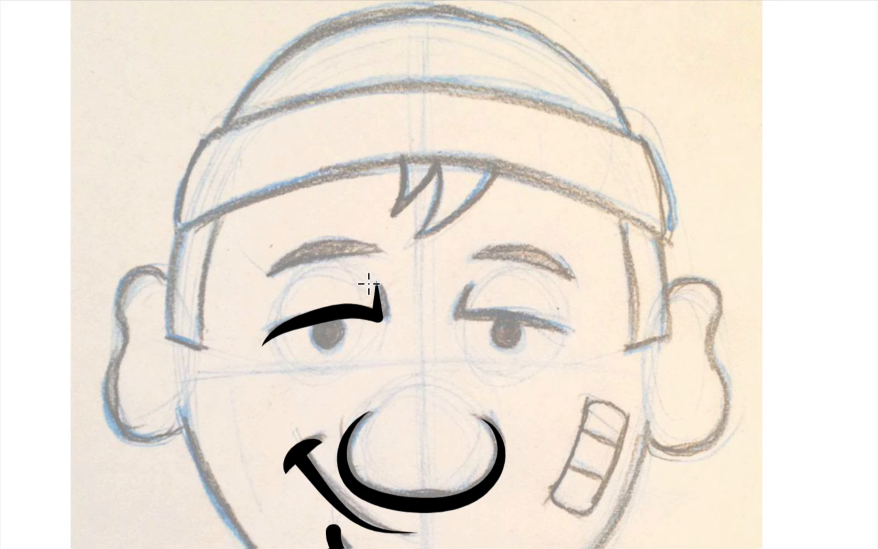
pyautogui.click(261, 346)
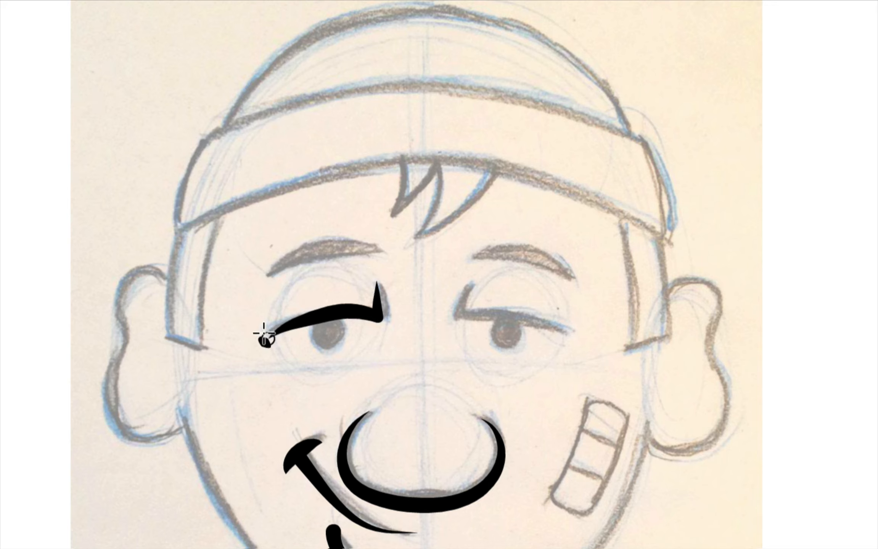
pyautogui.click(282, 261)
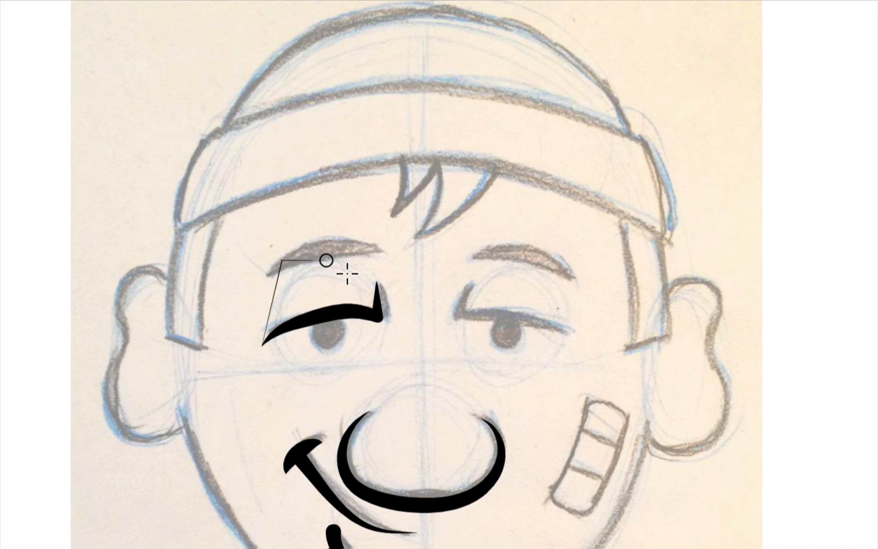
pyautogui.click(374, 282)
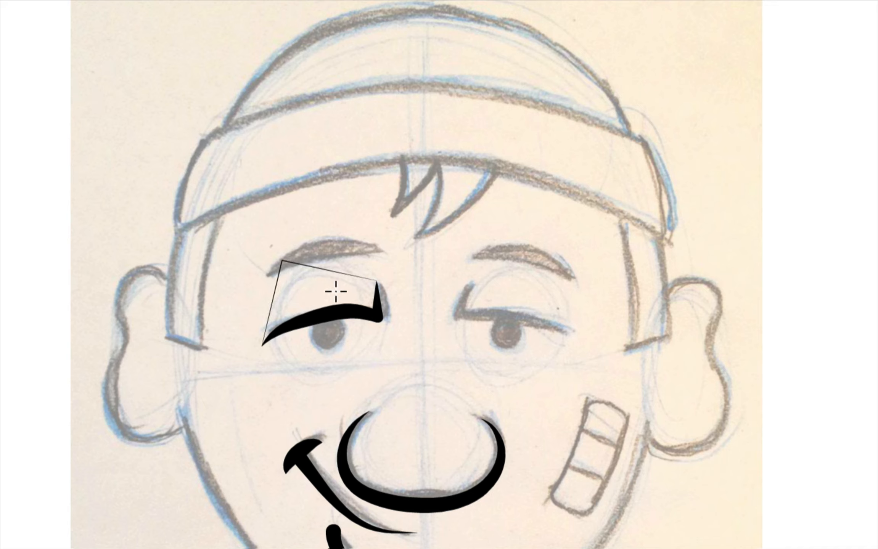
# Bend the outline's top and left edges into an arched eyebrow shape
pyautogui.moveTo(327, 269); pyautogui.dragTo(334, 245)
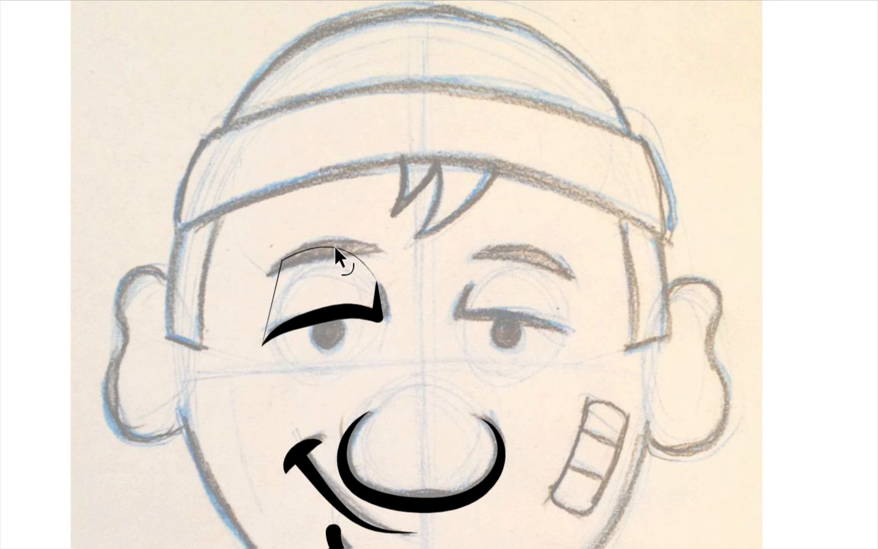
pyautogui.moveTo(274, 294); pyautogui.dragTo(258, 298)
pyautogui.moveTo(281, 260); pyautogui.dragTo(287, 272)
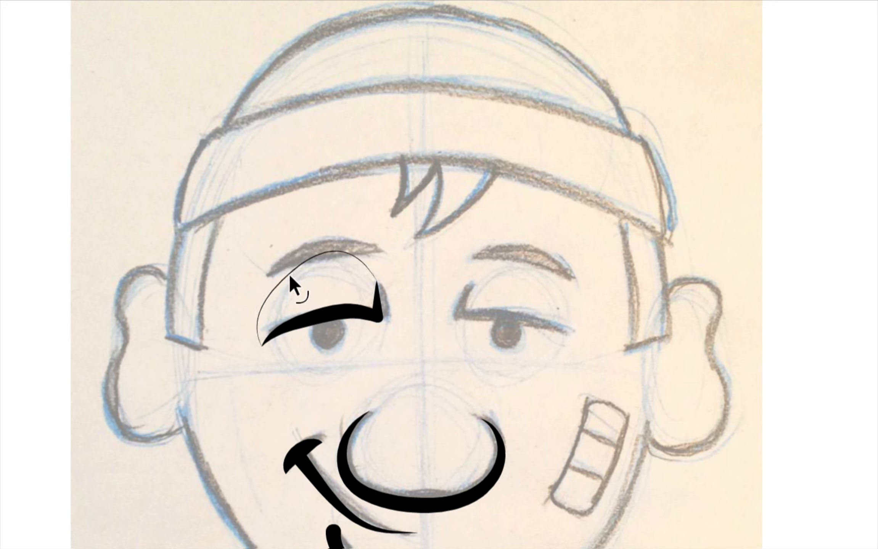
pyautogui.moveTo(285, 270); pyautogui.dragTo(281, 271)
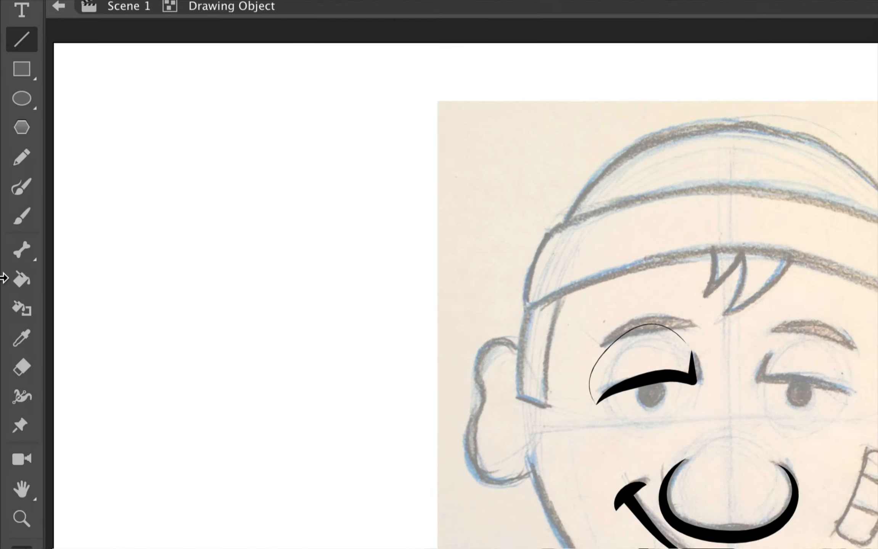
# Fill the area above the left eyelid with orange #FF9900
pyautogui.click(10, 279)
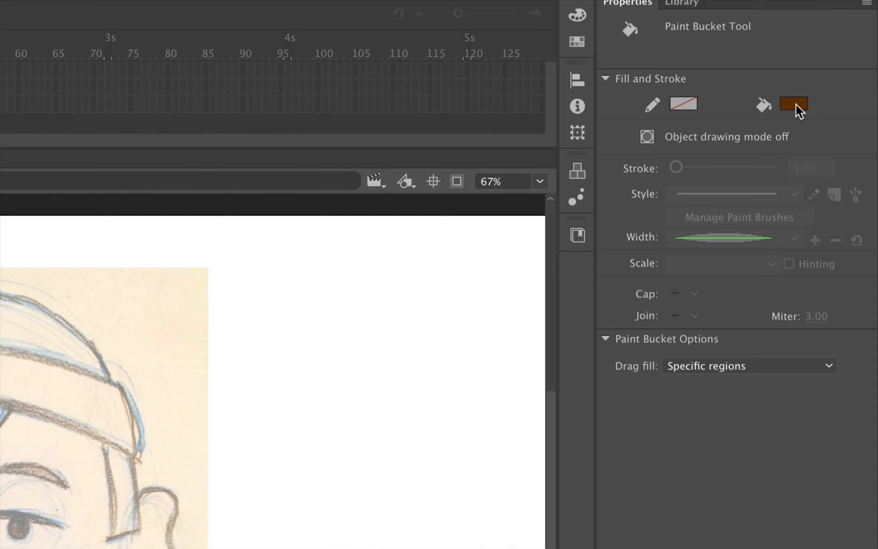
pyautogui.click(832, 99)
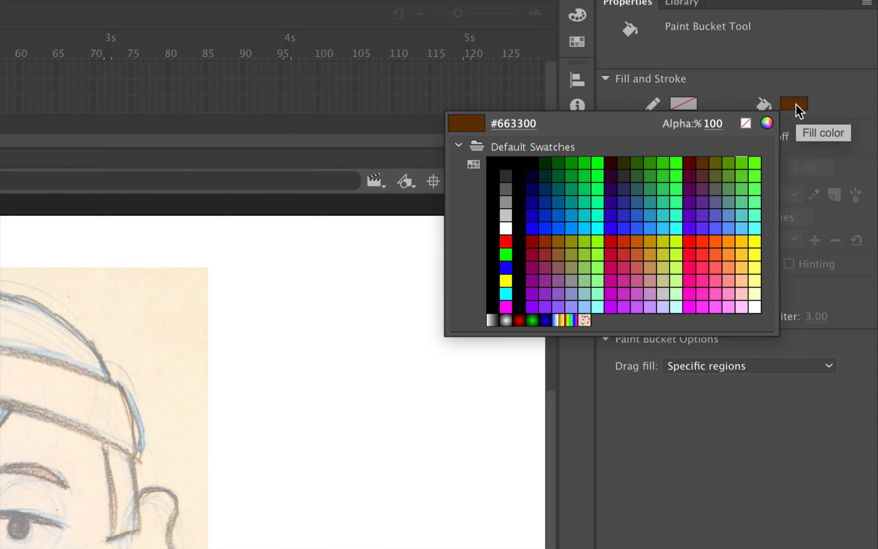
pyautogui.click(729, 242)
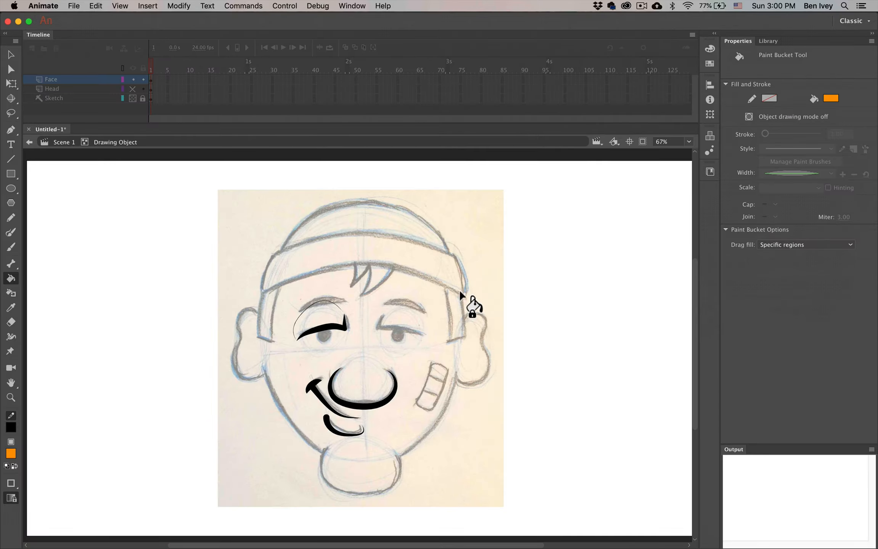
pyautogui.click(326, 322)
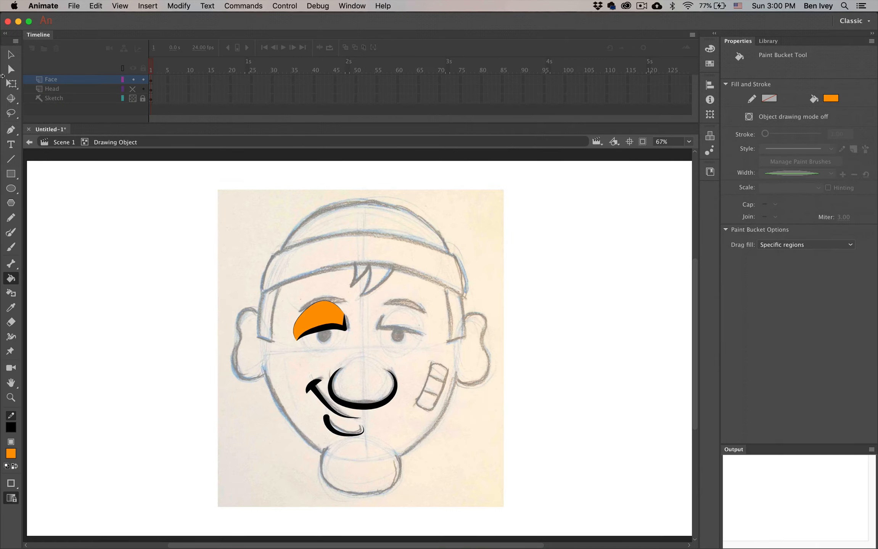
# Select and delete the thin black outline around the orange lid
pyautogui.click(11, 55)
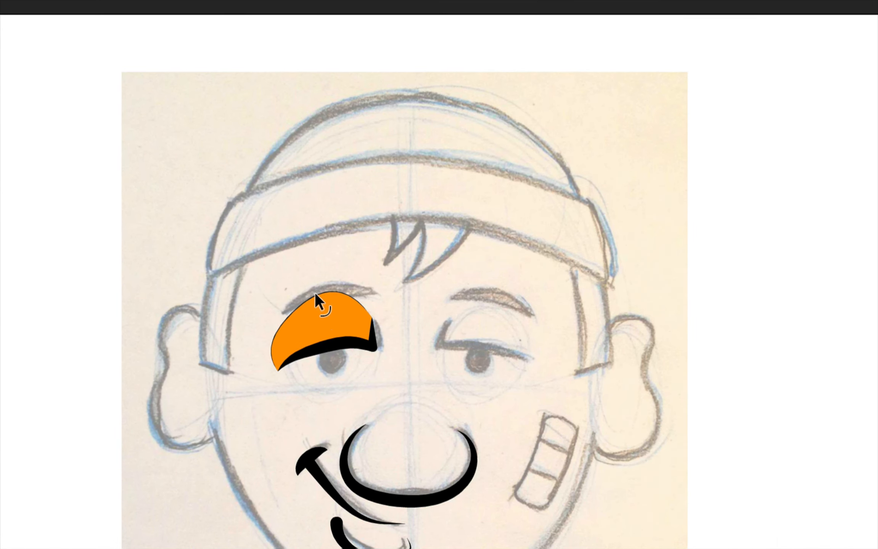
pyautogui.click(315, 294)
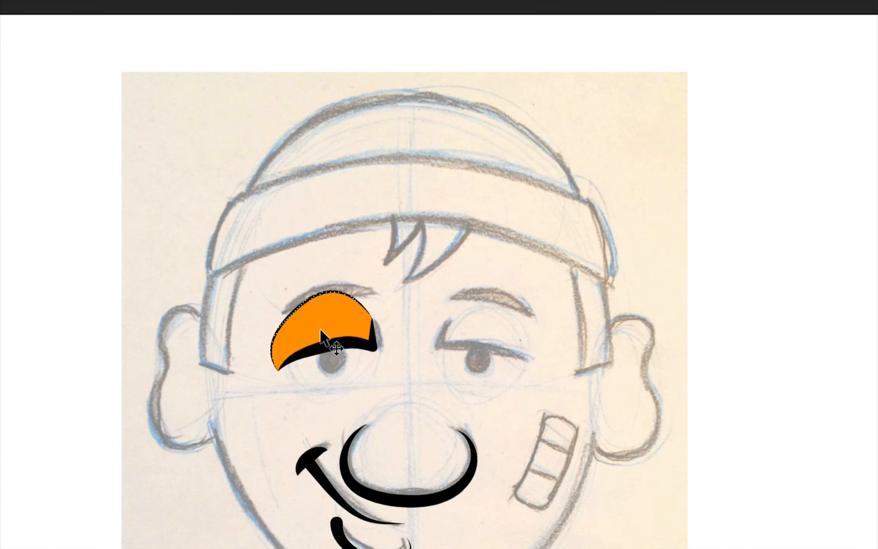
pyautogui.press('Delete')
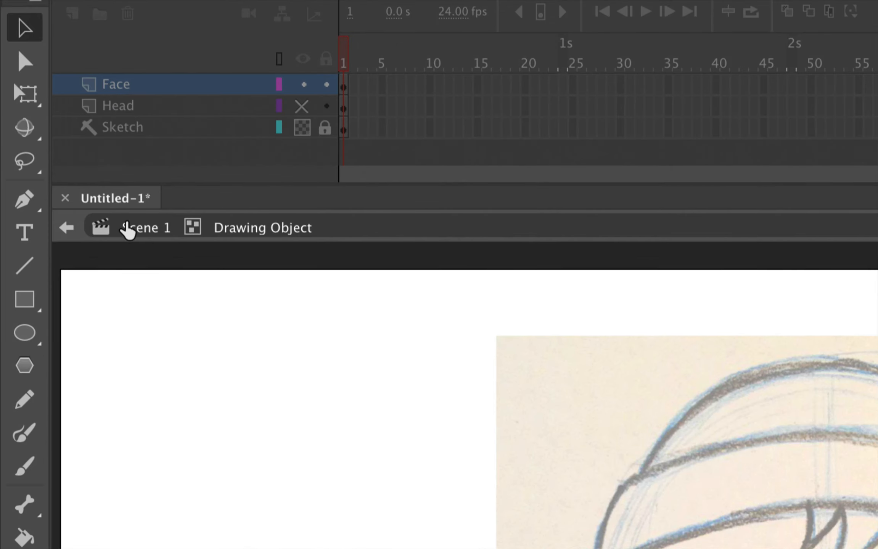
# Return to Scene 1 and try a thin right-eyelid brush stroke, then undo it
pyautogui.click(57, 142)
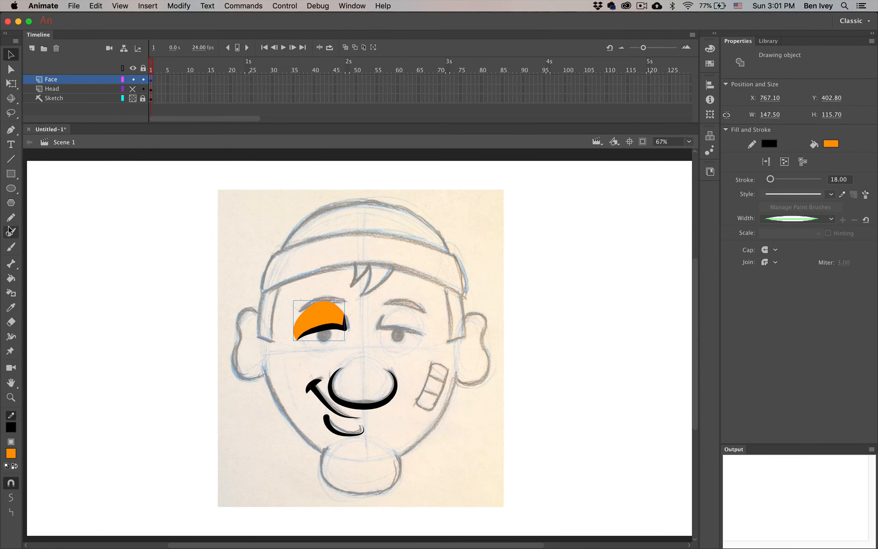
pyautogui.click(10, 233)
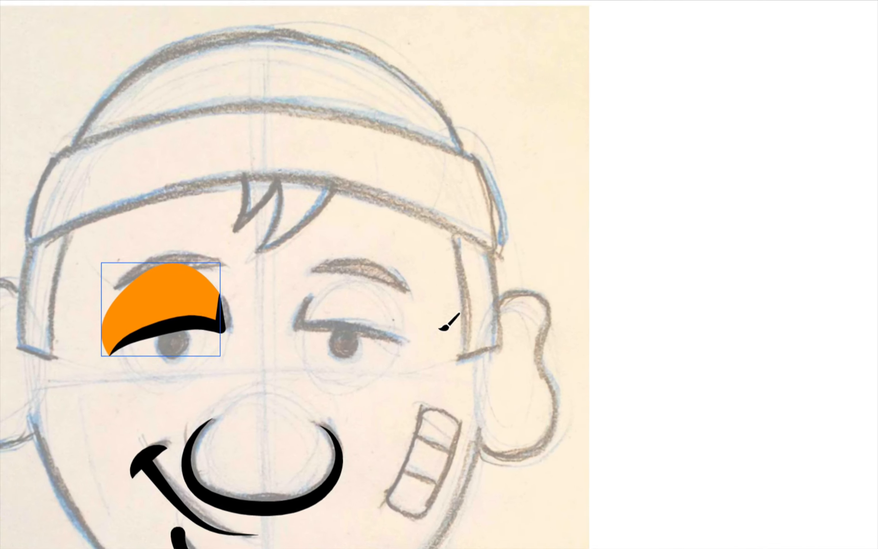
pyautogui.moveTo(382, 314); pyautogui.dragTo(380, 327)
pyautogui.moveTo(296, 322)
pyautogui.mouseDown()
pyautogui.moveTo(372, 336)
pyautogui.moveTo(398, 350)
pyautogui.mouseUp()
pyautogui.press('super+z')
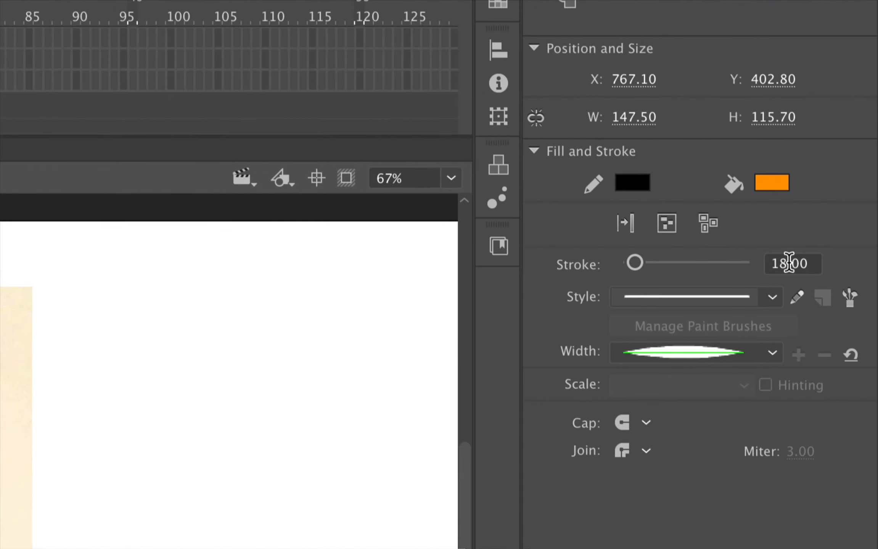
# Set the brush stroke size to 18
pyautogui.click(840, 180)
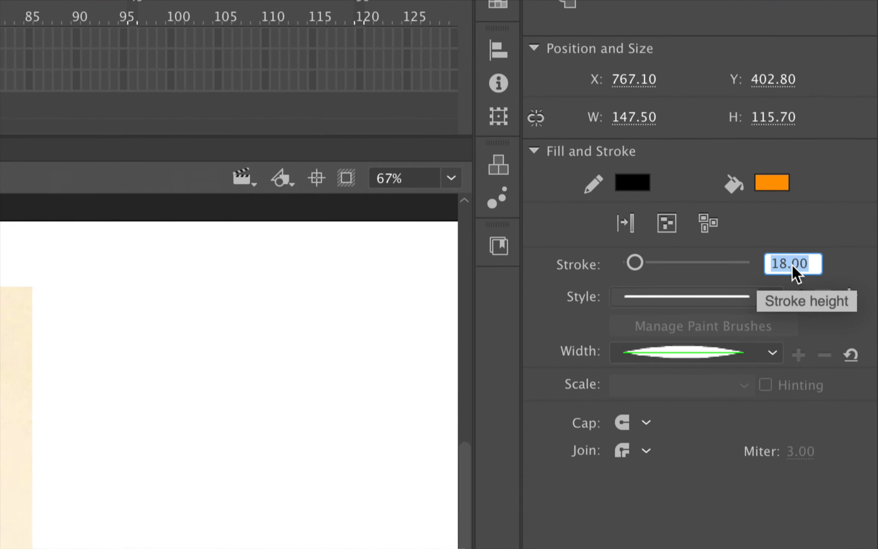
pyautogui.write('18')
pyautogui.press('Return')
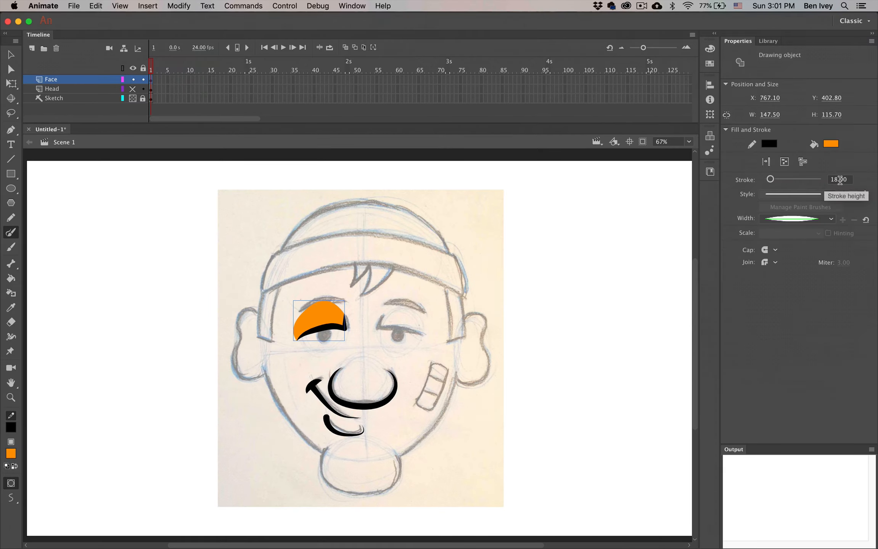
pyautogui.press('Escape')
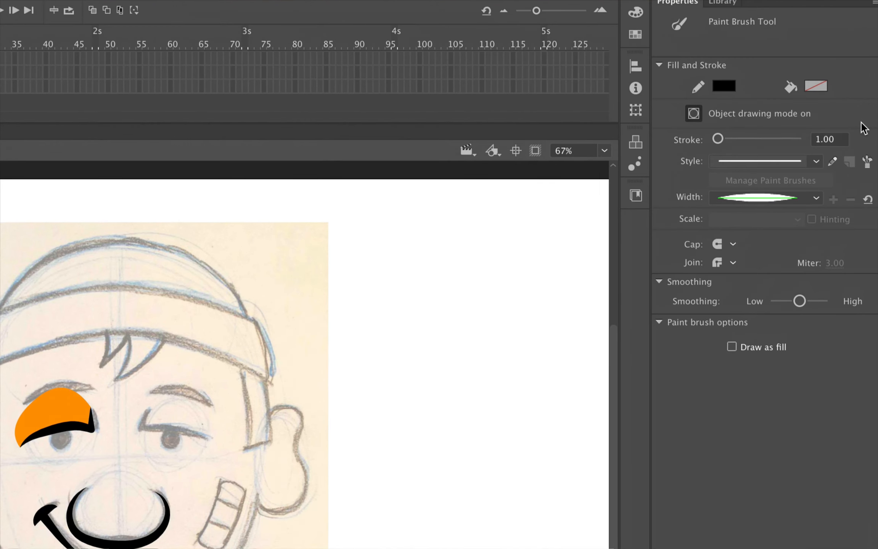
pyautogui.click(849, 137)
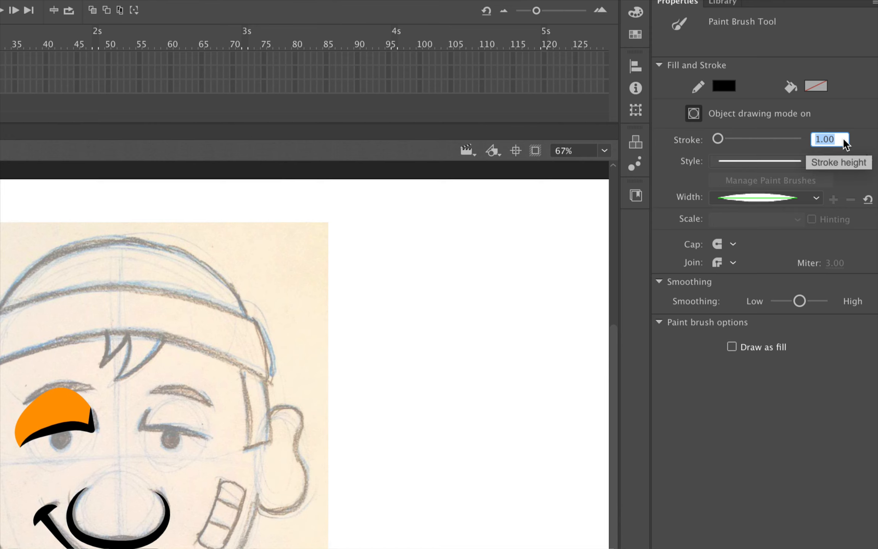
pyautogui.write('18')
pyautogui.press('Return')
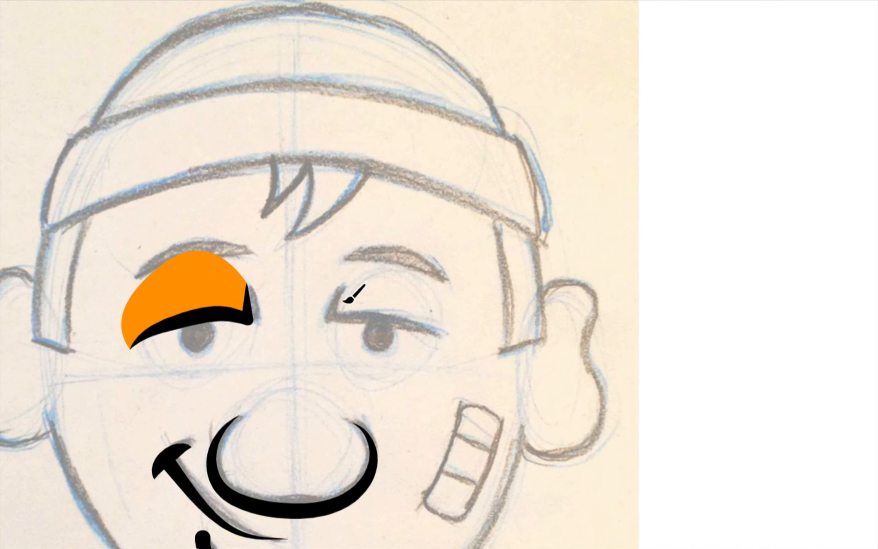
# Brush a thick hooked line over the right eye, then edit it with Object Drawing off and stroke 1
pyautogui.moveTo(337, 318)
pyautogui.mouseDown()
pyautogui.moveTo(397, 319)
pyautogui.moveTo(431, 337)
pyautogui.mouseUp()
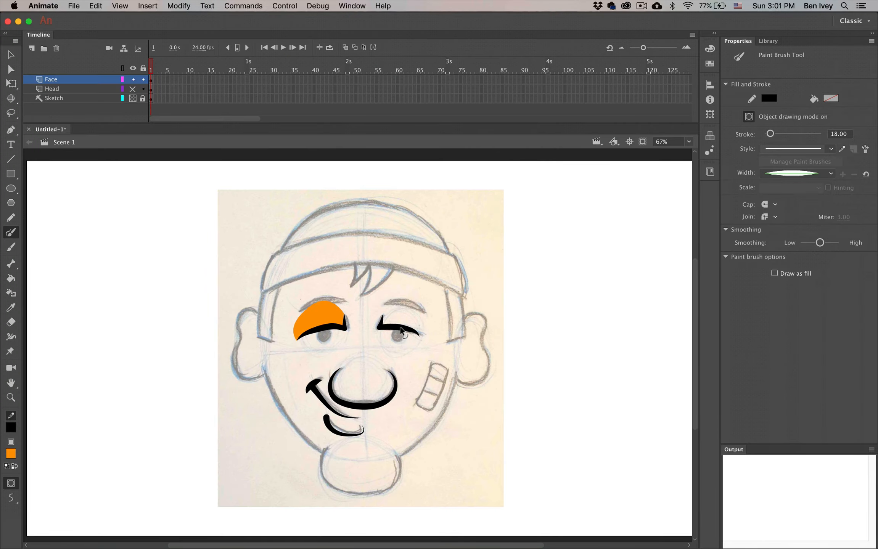
pyautogui.doubleClick(403, 329)
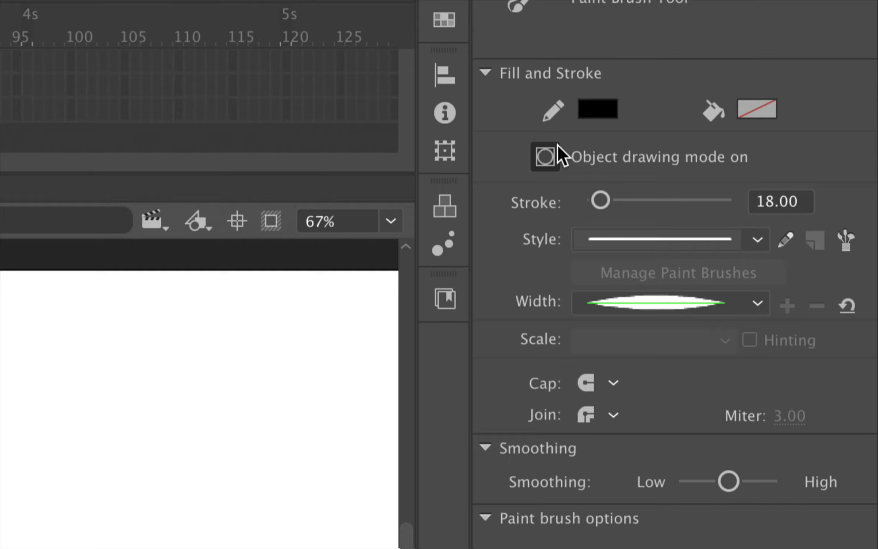
pyautogui.click(555, 157)
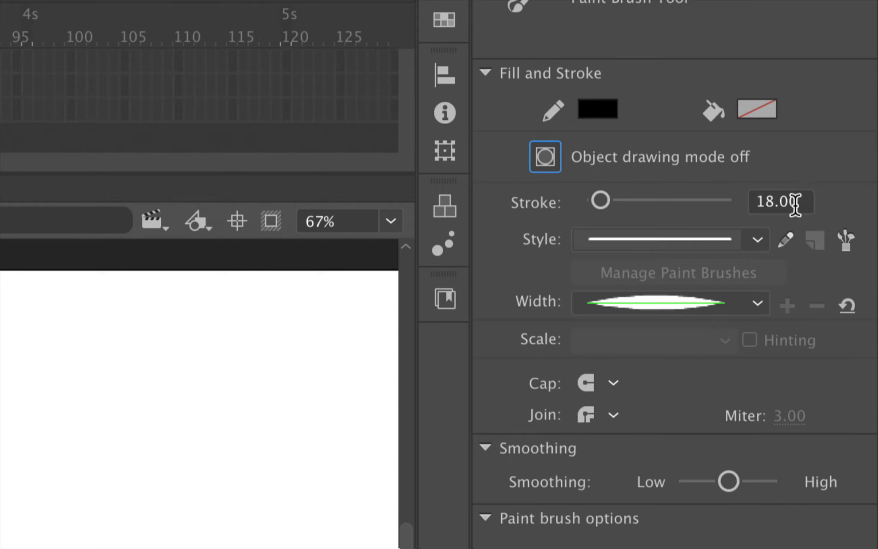
pyautogui.click(795, 199)
pyautogui.write('1')
pyautogui.press('Return')
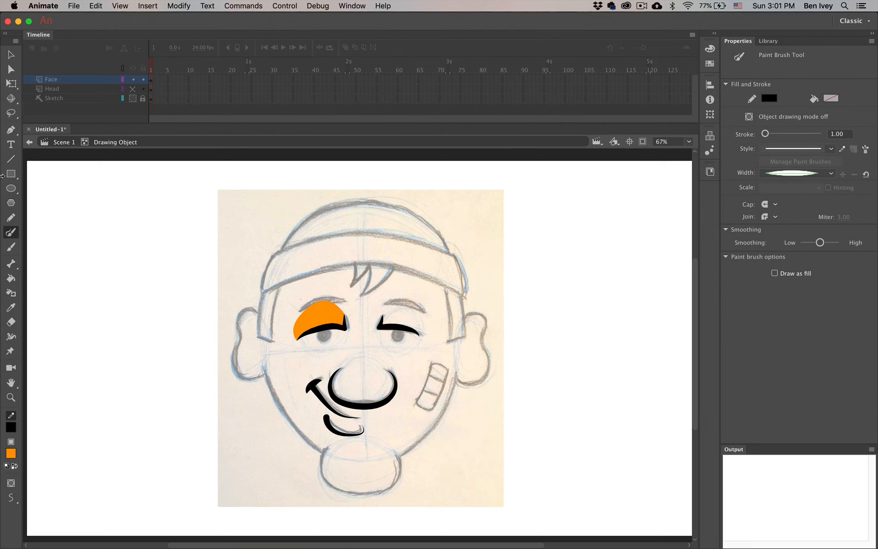
# Draw a 1-point line from the eyelid tip toward the brow and curve it into a lid outline
pyautogui.click(11, 159)
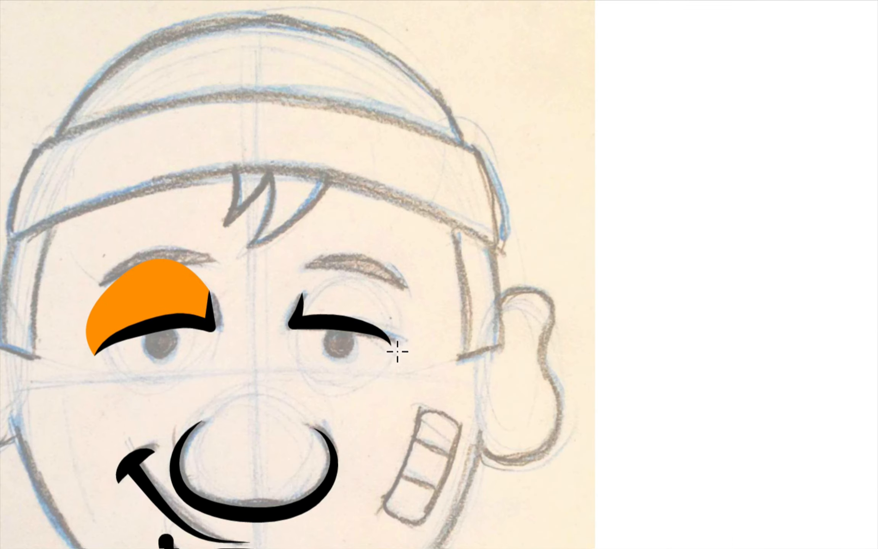
pyautogui.moveTo(392, 346); pyautogui.dragTo(343, 272)
pyautogui.moveTo(392, 308)
pyautogui.mouseDown()
pyautogui.moveTo(404, 307)
pyautogui.moveTo(379, 296)
pyautogui.mouseUp()
pyautogui.press('n')
pyautogui.scroll(-1, 369, 298)
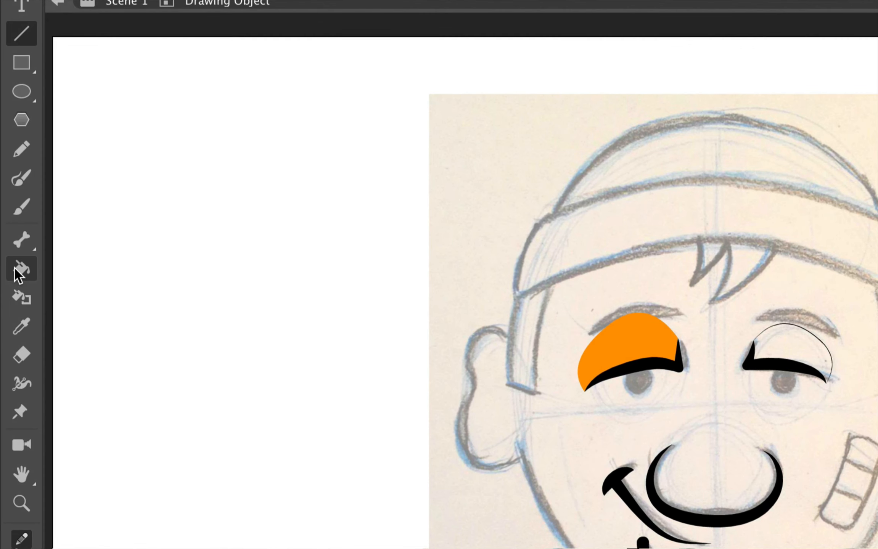
# Fill the right lid orange, delete its thin outline, and return to Scene 1
pyautogui.click(10, 279)
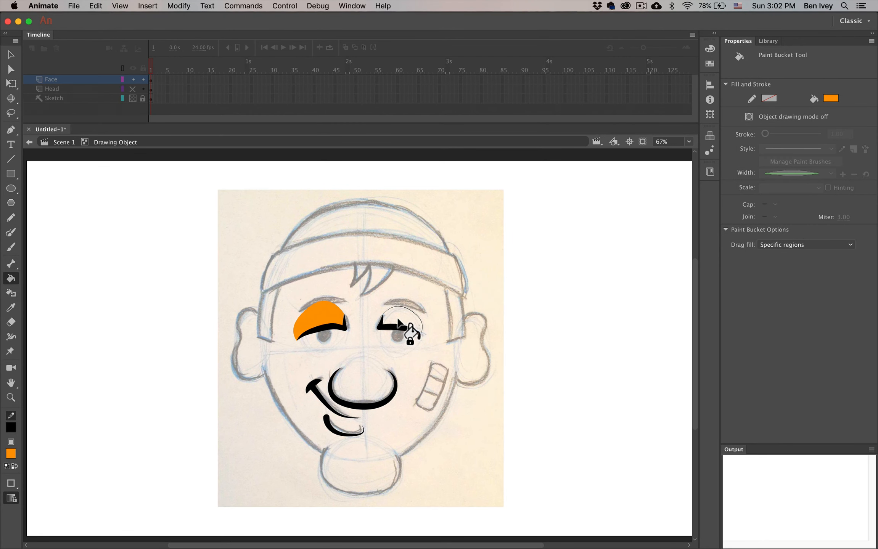
pyautogui.click(398, 323)
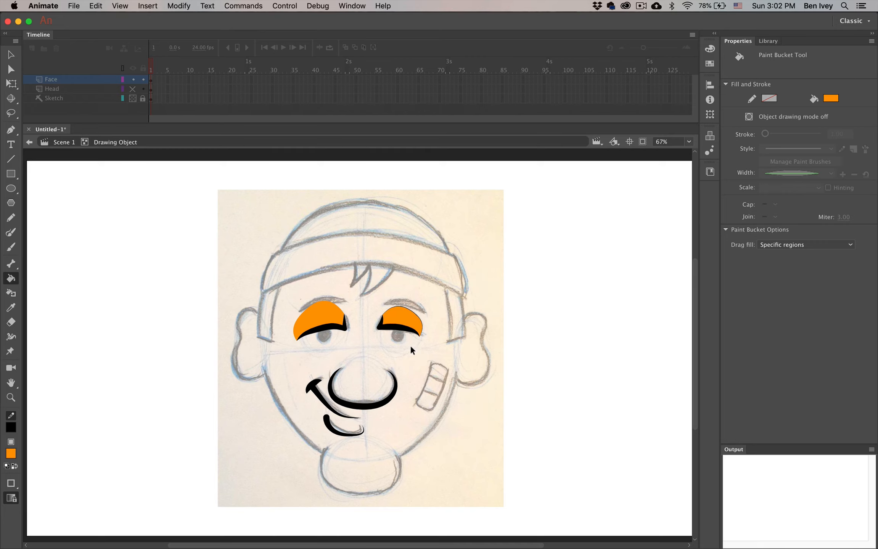
pyautogui.click(11, 55)
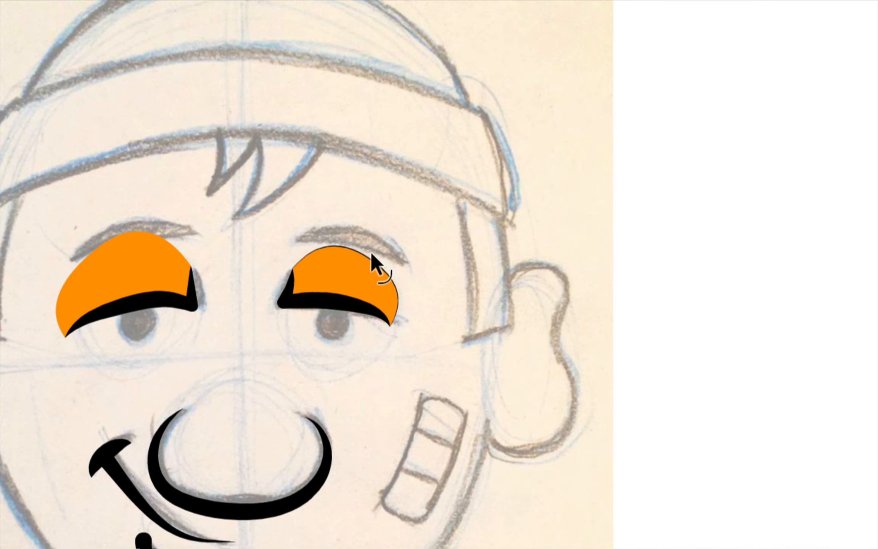
pyautogui.click(363, 248)
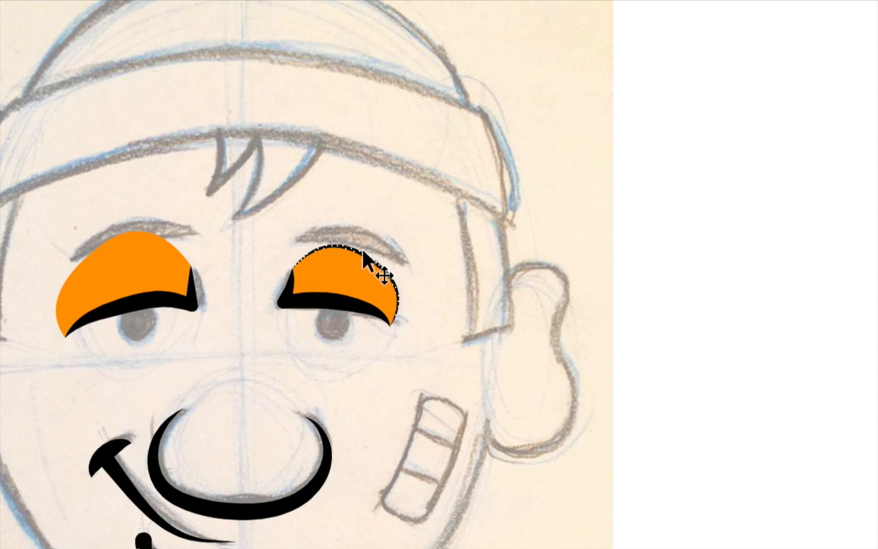
pyautogui.press('Delete')
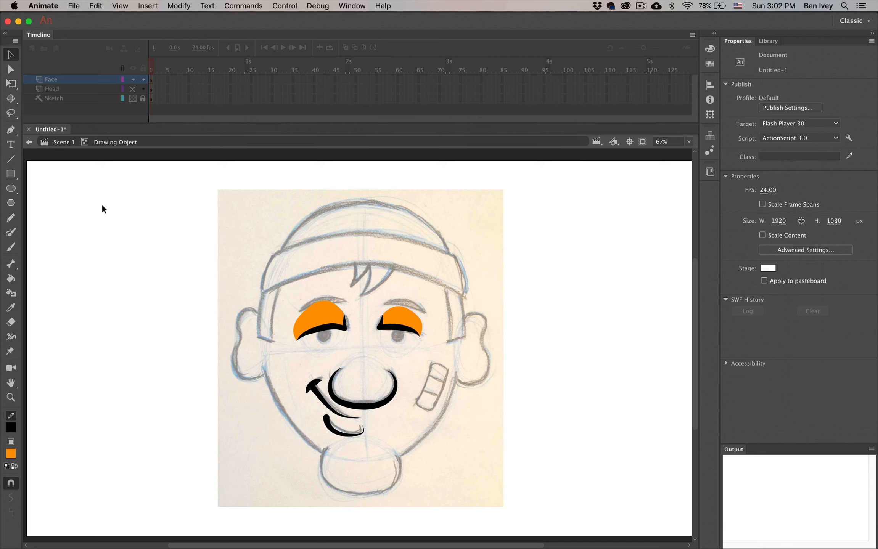
pyautogui.click(61, 144)
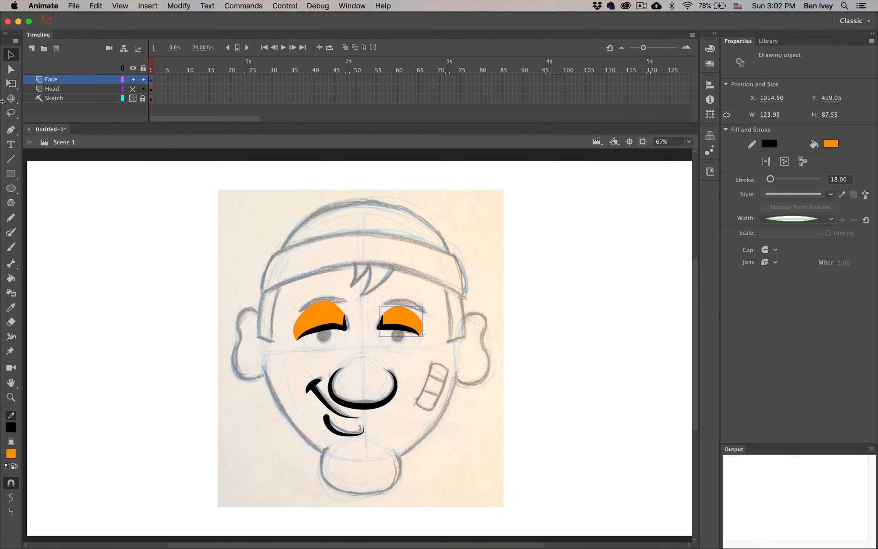
# Set up the Oval tool with no stroke and a solid black fill
pyautogui.click(116, 239)
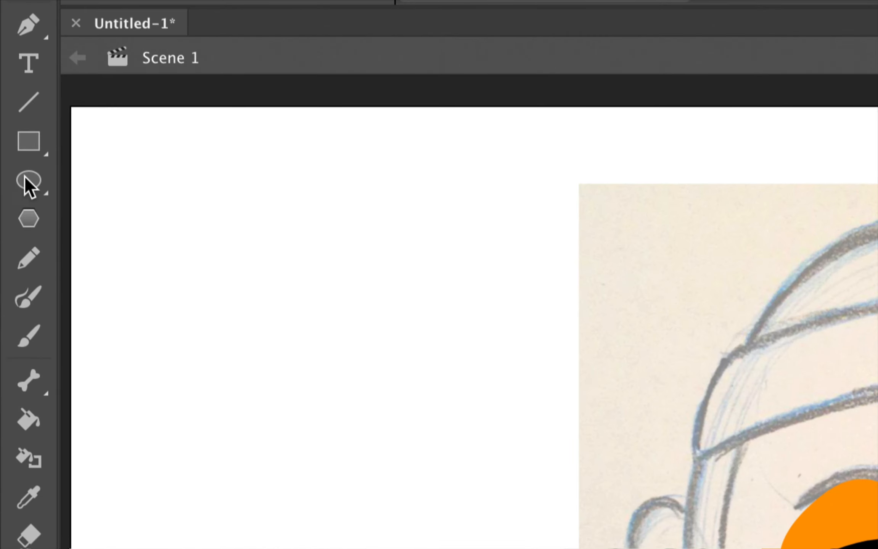
pyautogui.click(26, 179)
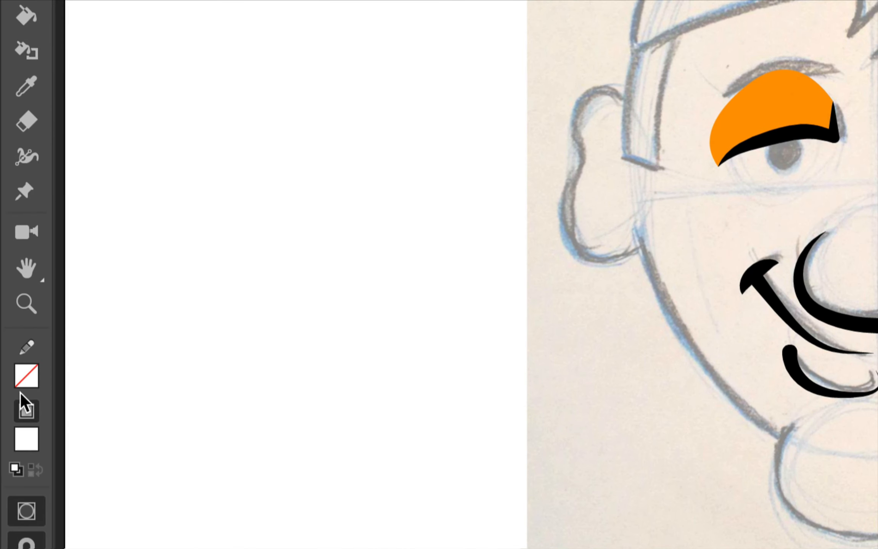
pyautogui.click(12, 428)
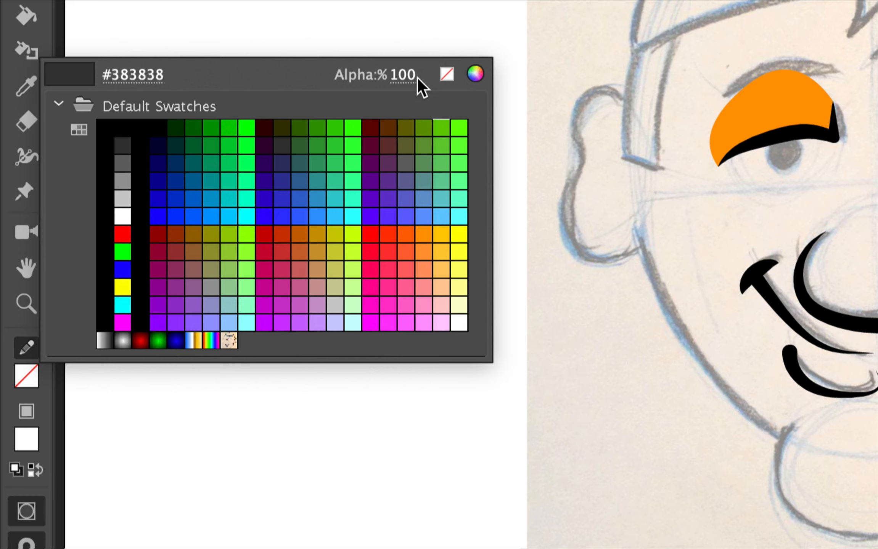
pyautogui.click(447, 74)
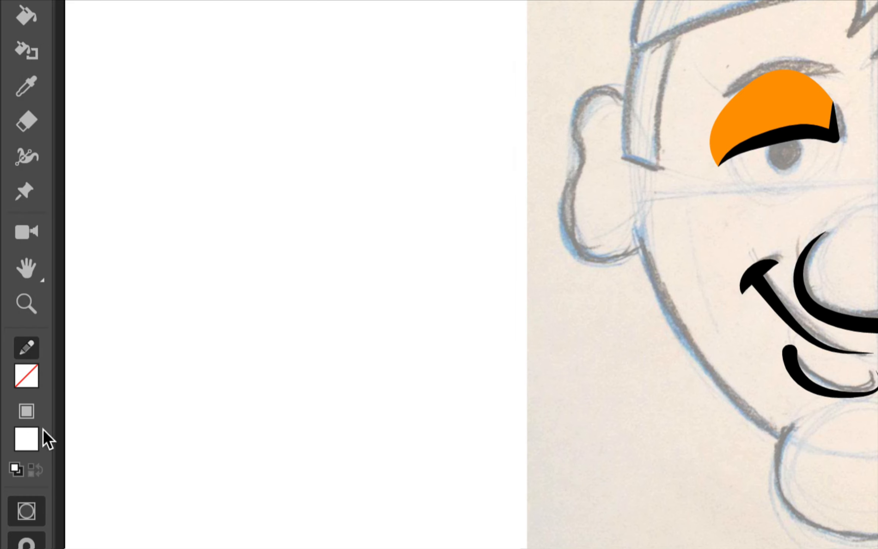
pyautogui.click(26, 442)
pyautogui.click(149, 193)
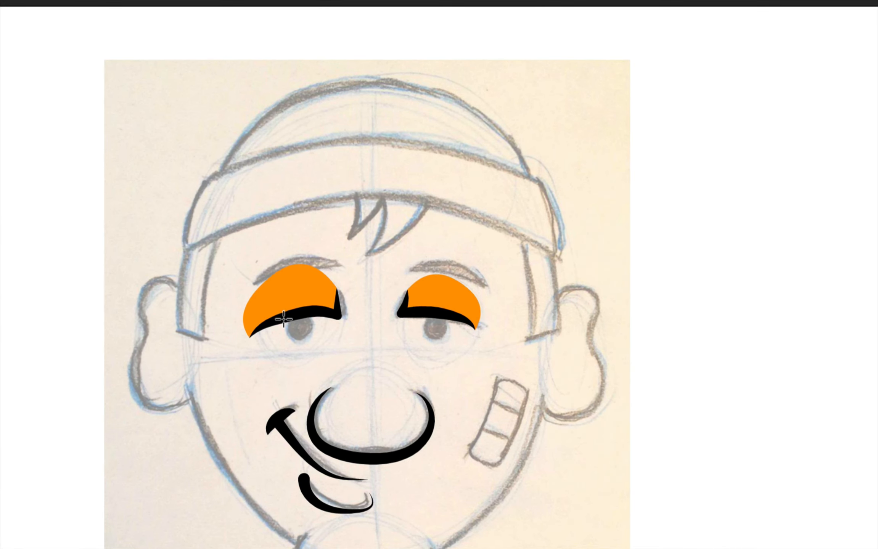
# Draw a 44×44 black pupil in the left eye, nudge it, and Alt-drag a copy to the right eye
pyautogui.moveTo(317, 329)
pyautogui.mouseDown()
pyautogui.moveTo(323, 338)
pyautogui.moveTo(307, 340)
pyautogui.moveTo(313, 346)
pyautogui.mouseUp()
pyautogui.click(308, 337)
pyautogui.press('Up')
pyautogui.press('Up')
pyautogui.press('Up')
pyautogui.press('Right')
pyautogui.press('Left')
pyautogui.moveTo(309, 329); pyautogui.dragTo(434, 330)
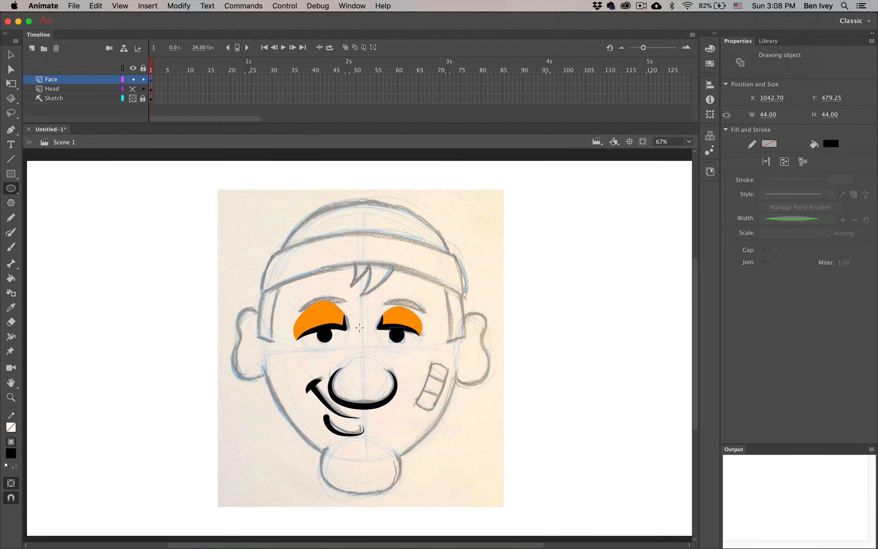
# Draw a white oval eyeball over the left eye and reshape its bottom edge
pyautogui.keyDown('super'); pyautogui.click(542, 335); pyautogui.keyUp('super')
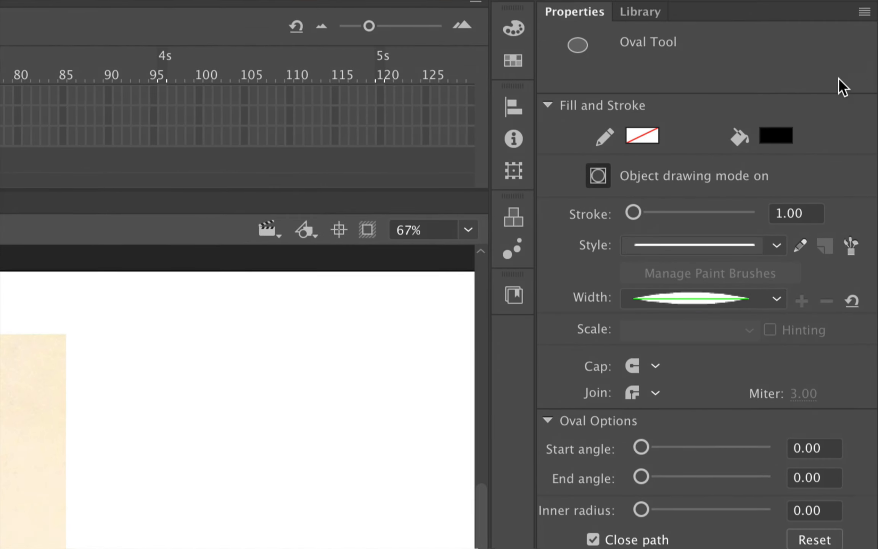
pyautogui.click(832, 97)
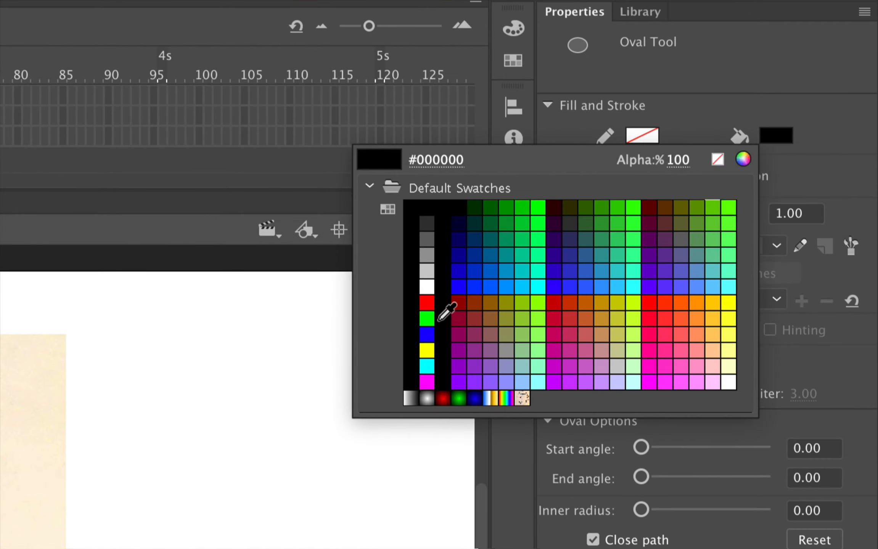
pyautogui.click(427, 287)
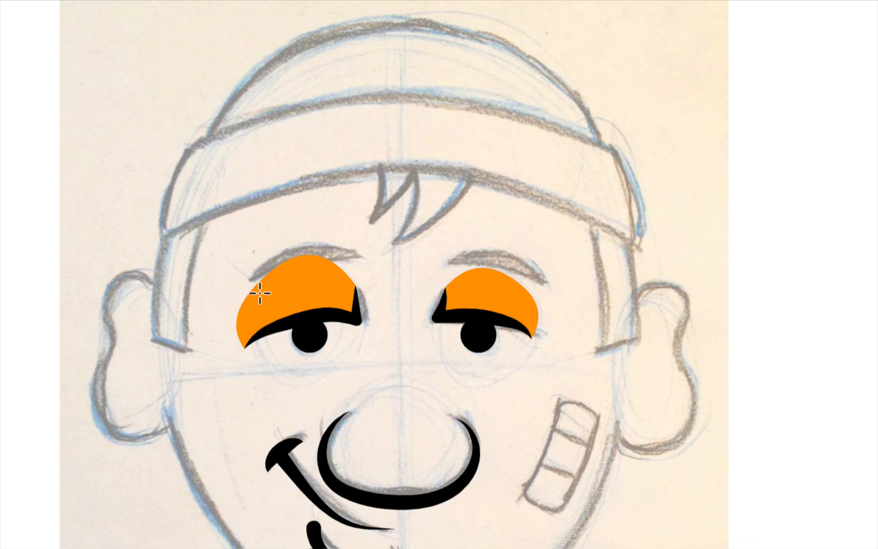
pyautogui.moveTo(253, 287); pyautogui.dragTo(368, 392)
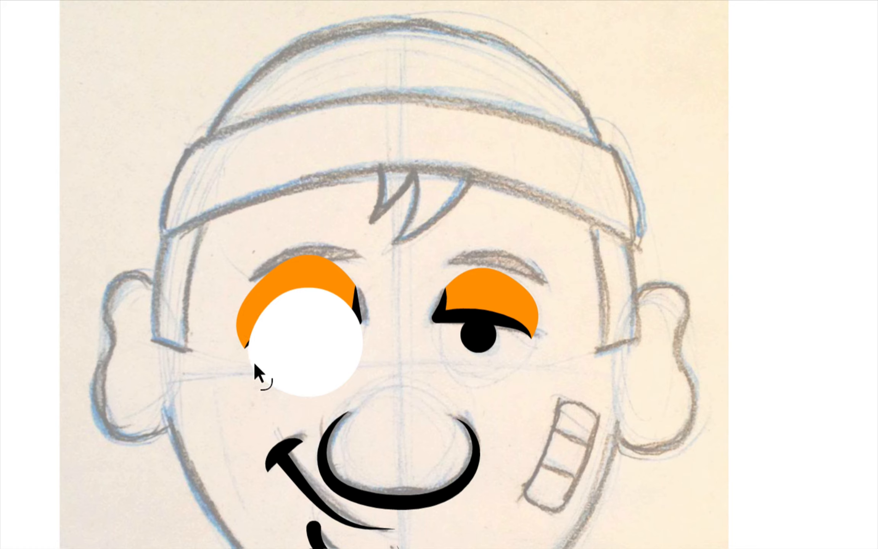
pyautogui.moveTo(316, 394); pyautogui.dragTo(317, 388)
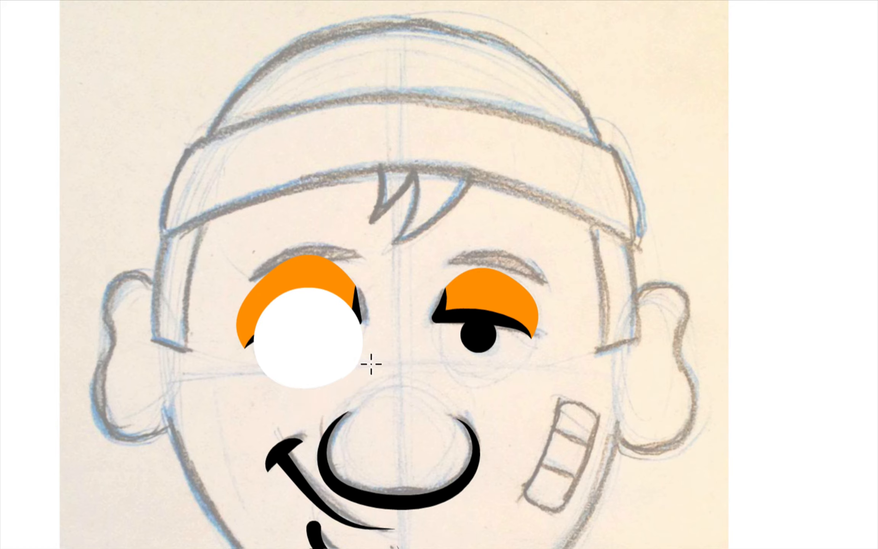
# Copy the white eyeball onto the right eye, nudge it up, and set both behind the pupils
pyautogui.moveTo(308, 357); pyautogui.dragTo(473, 351)
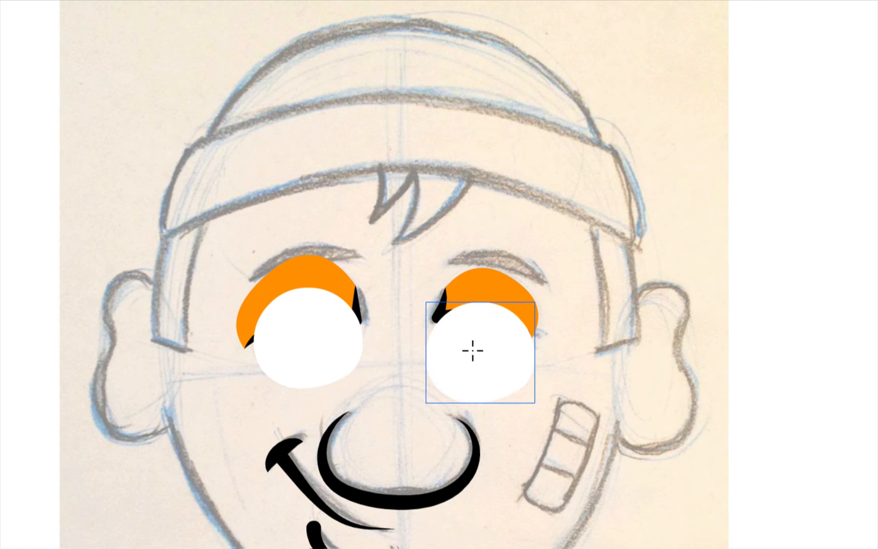
pyautogui.press('Up')
pyautogui.press('Up')
pyautogui.press('Up')
pyautogui.press('Up')
pyautogui.press('Up')
pyautogui.press('Up')
pyautogui.press('Up')
pyautogui.press('Up')
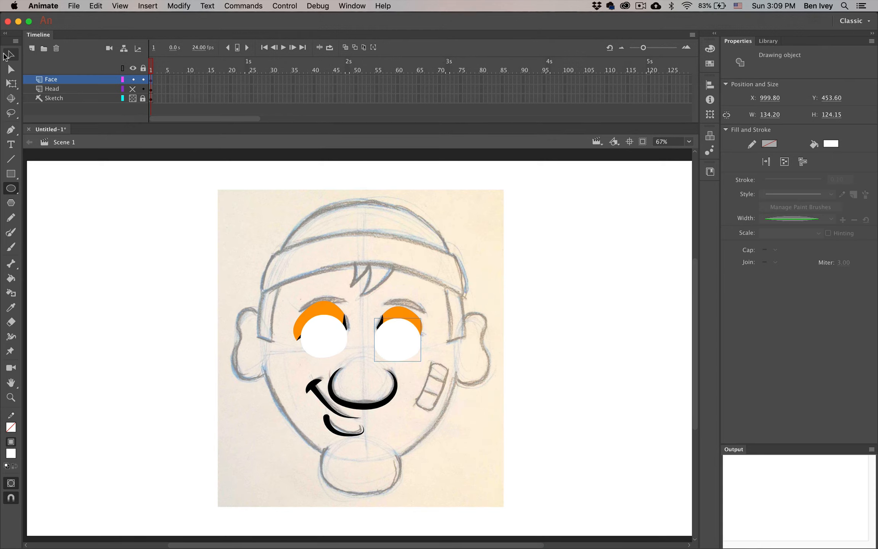
pyautogui.click(11, 55)
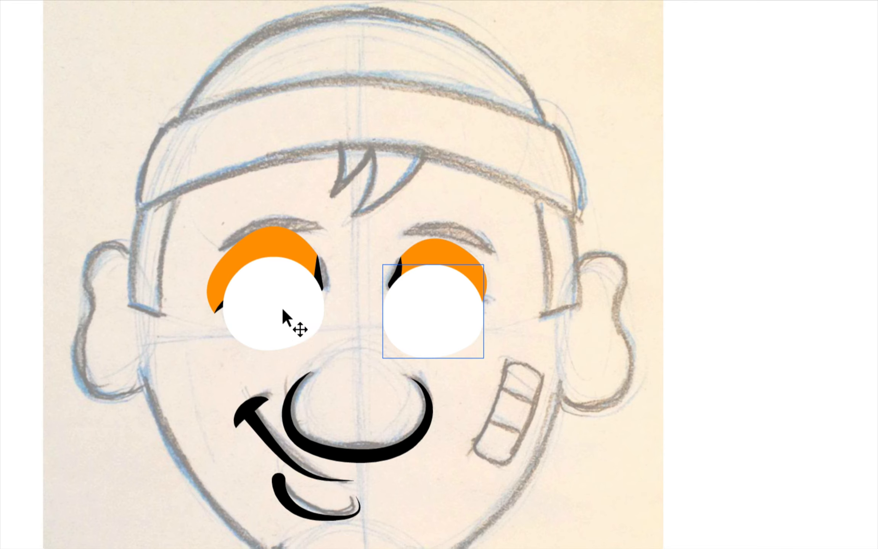
pyautogui.keyDown('shift'); pyautogui.click(282, 308); pyautogui.keyUp('shift')
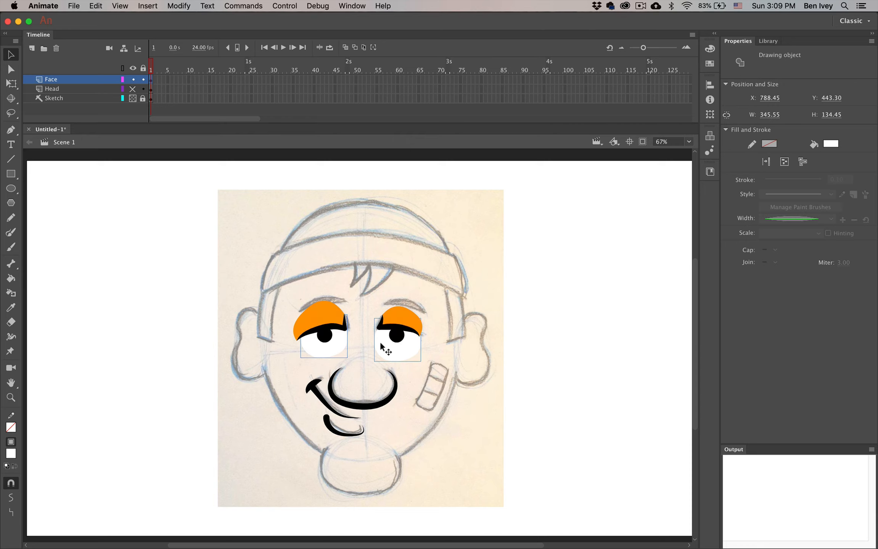
pyautogui.click(361, 297)
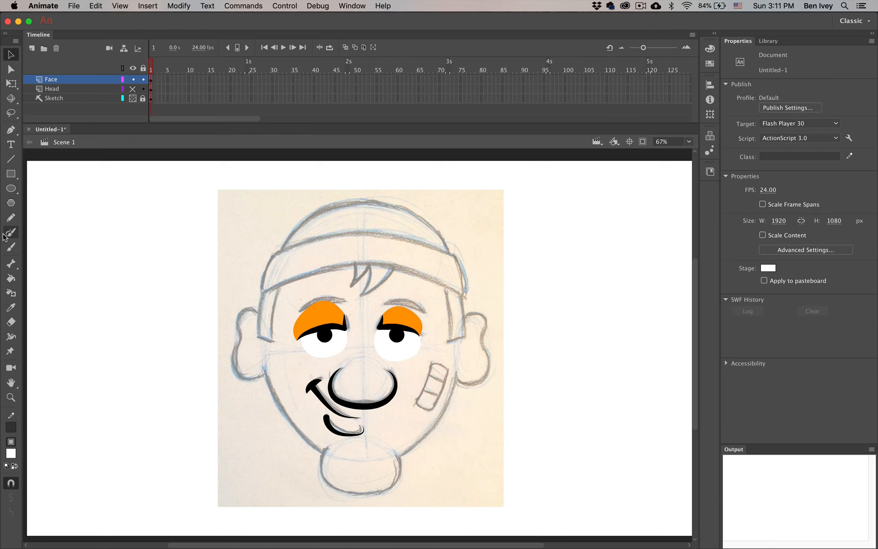
# Brush thick black 18-point eyebrow arcs above the right and left eyes
pyautogui.click(10, 233)
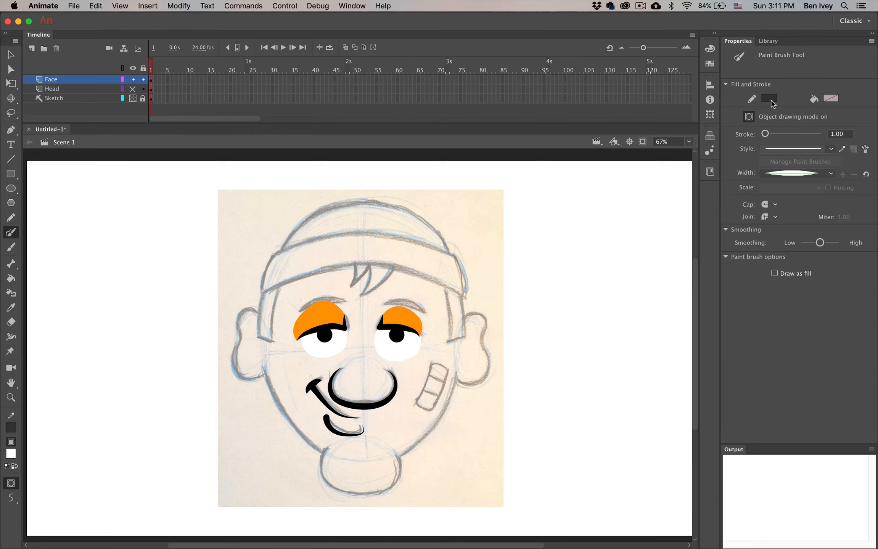
pyautogui.click(770, 98)
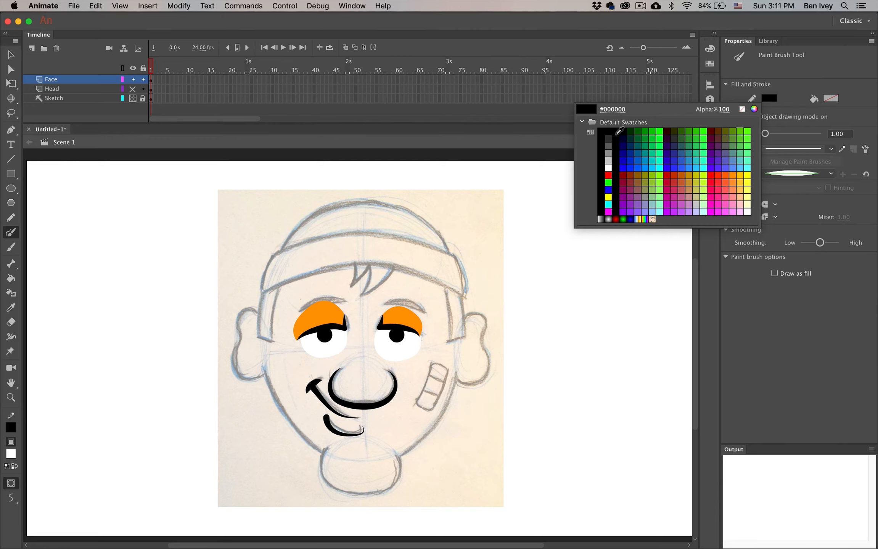
pyautogui.click(616, 132)
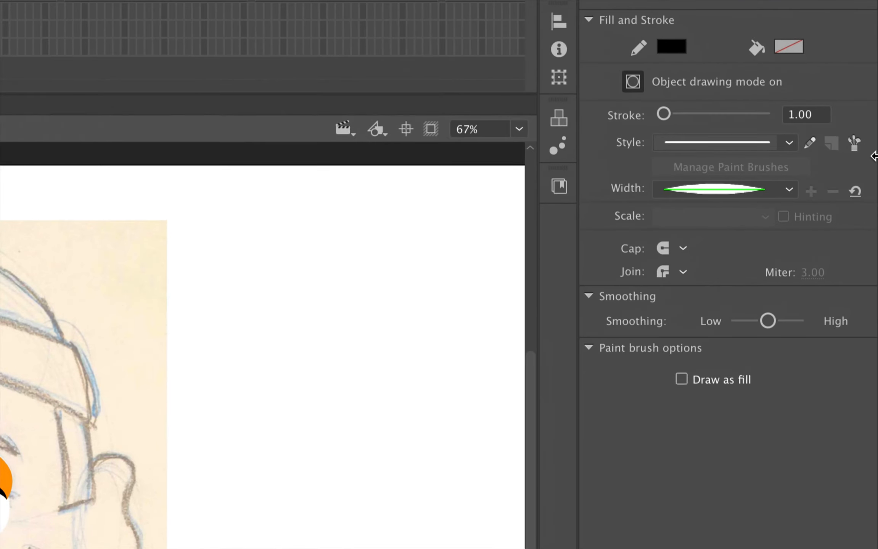
pyautogui.click(819, 121)
pyautogui.write('18')
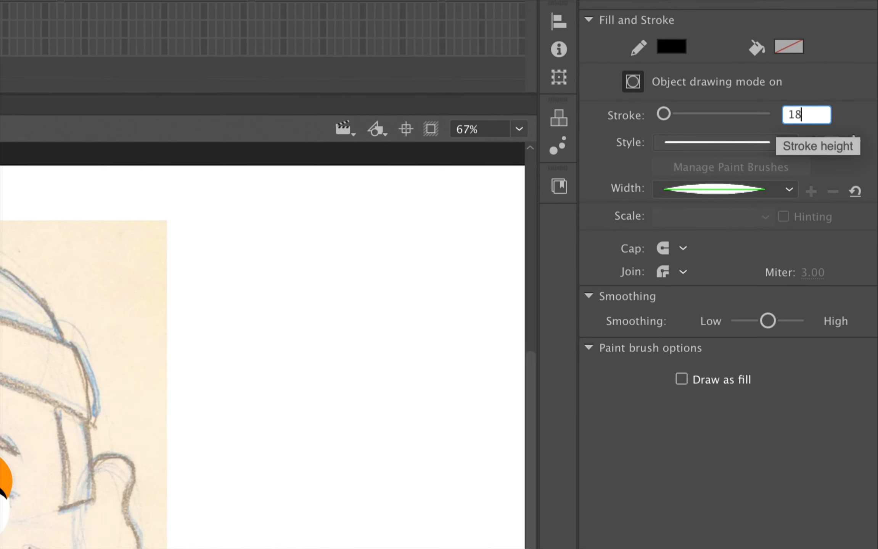
pyautogui.press('Return')
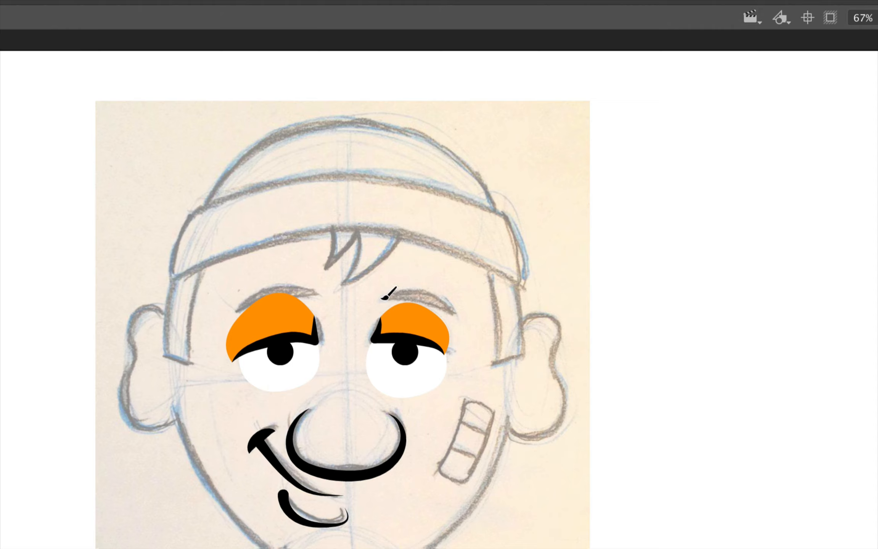
pyautogui.moveTo(380, 303); pyautogui.dragTo(451, 316)
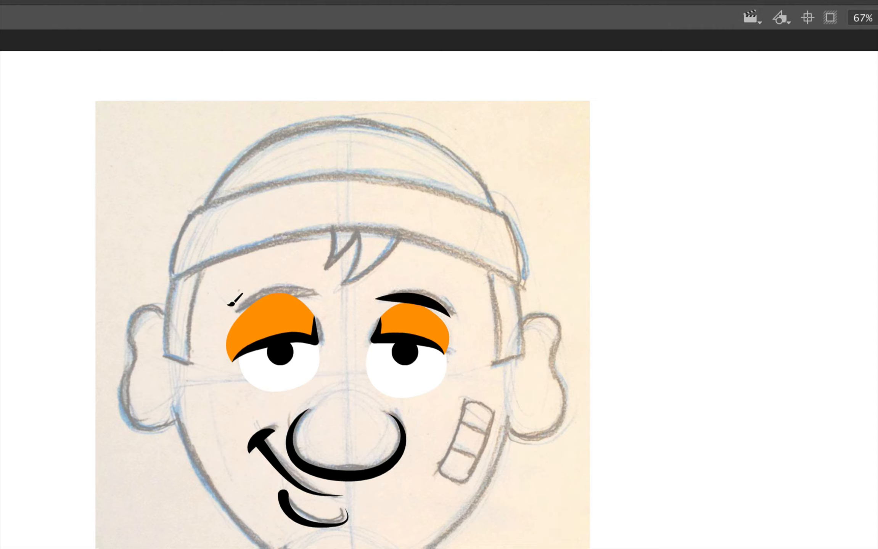
pyautogui.moveTo(232, 315)
pyautogui.mouseDown()
pyautogui.moveTo(290, 290)
pyautogui.moveTo(321, 293)
pyautogui.mouseUp()
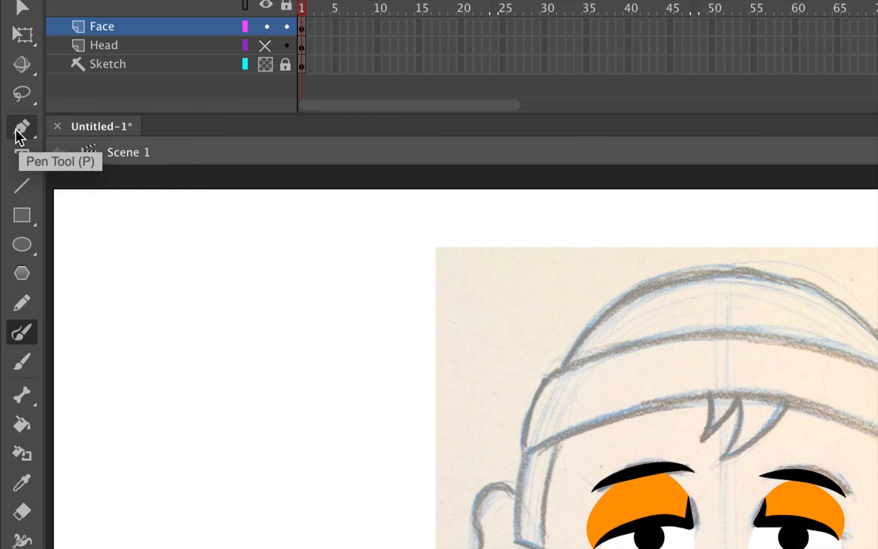
# Set the Pen tool to a 5-point stroke with the Uniform width profile
pyautogui.click(17, 135)
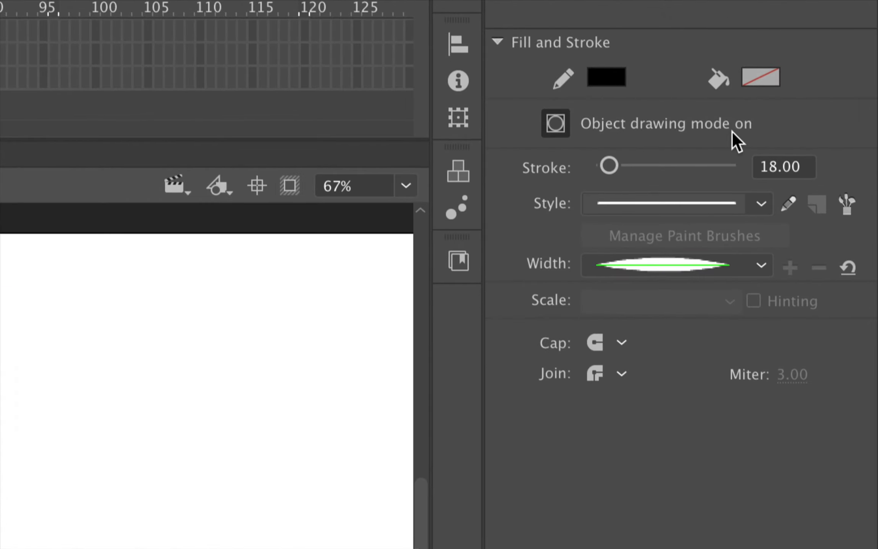
pyautogui.click(781, 173)
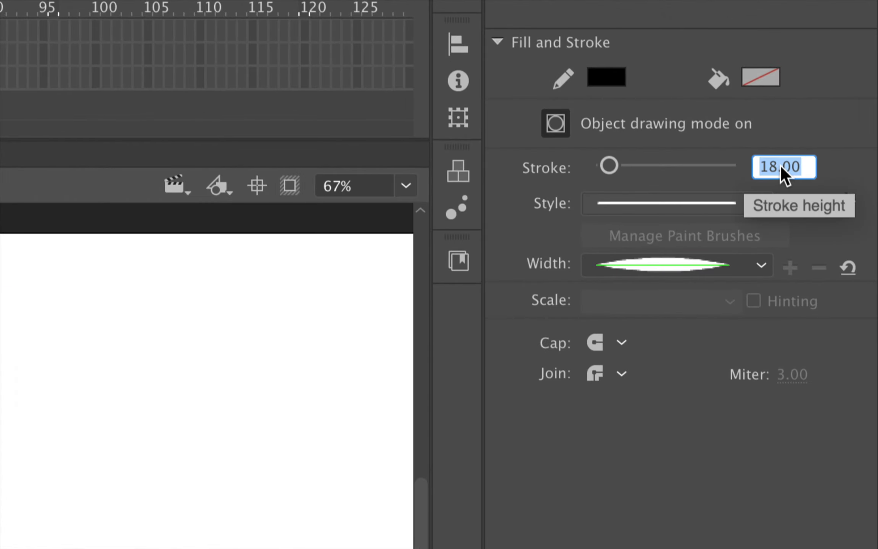
pyautogui.write('5')
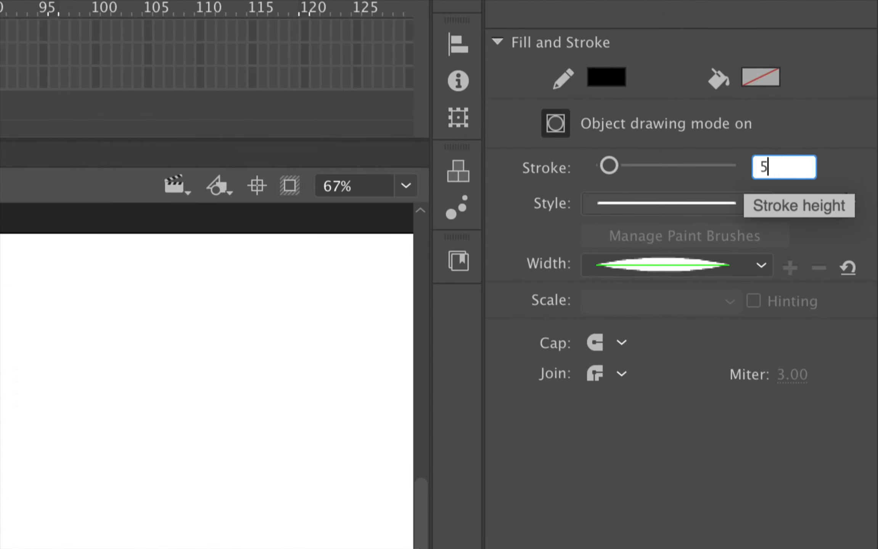
pyautogui.press('Return')
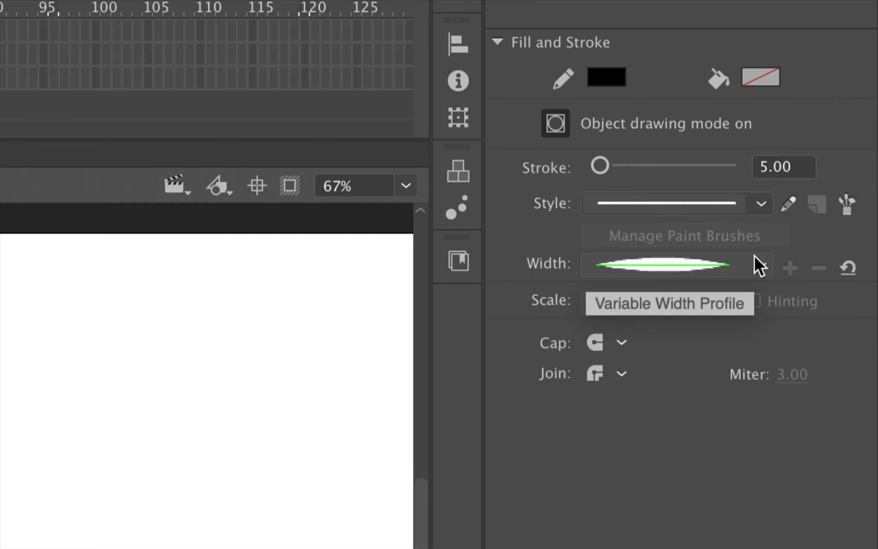
pyautogui.click(760, 265)
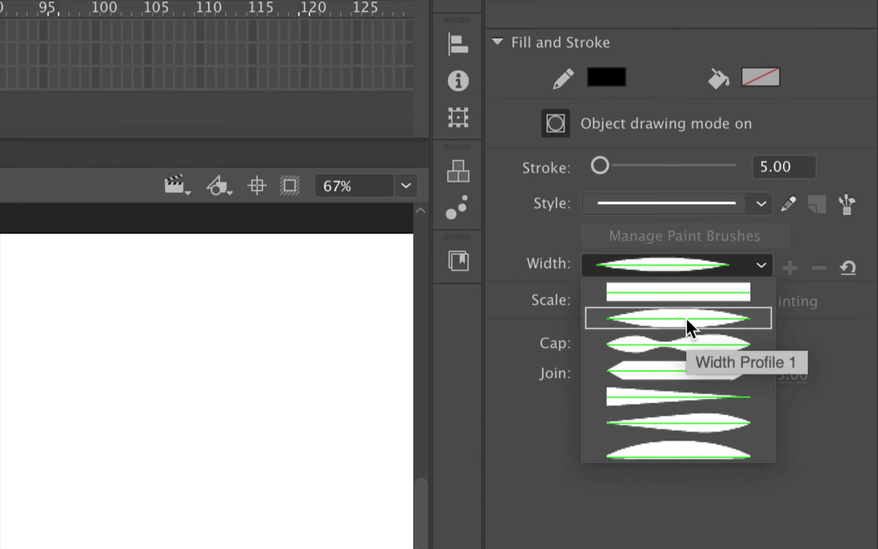
pyautogui.click(699, 294)
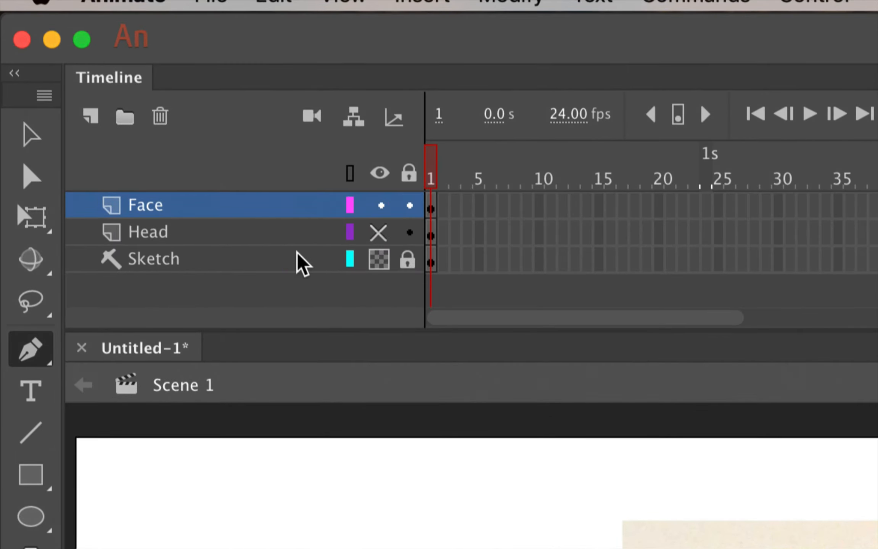
# Show and lock the Head layer, then place three pen anchors outlining a forehead hair tuft
pyautogui.click(379, 232)
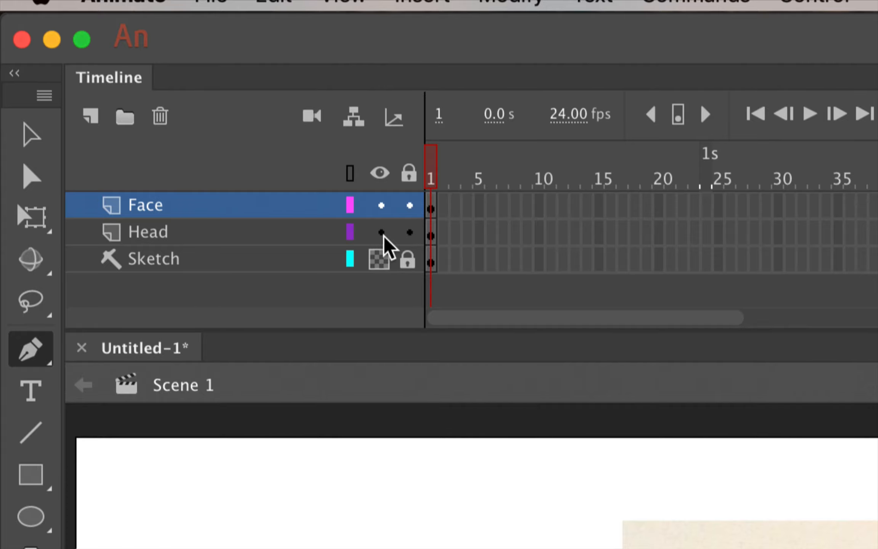
pyautogui.click(408, 232)
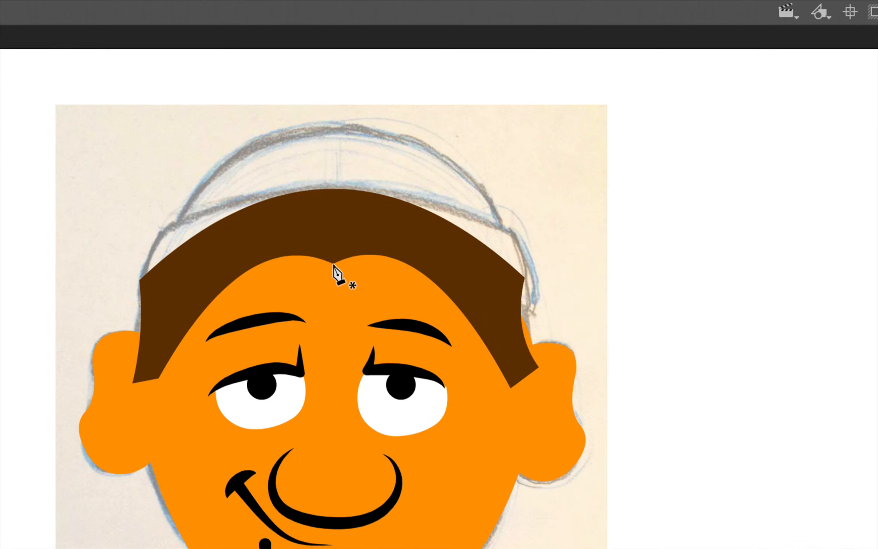
pyautogui.click(332, 263)
pyautogui.click(345, 310)
pyautogui.click(403, 262)
# Close the tuft triangle, curve its lower edge, and fill it with brown #663300
pyautogui.click(333, 264)
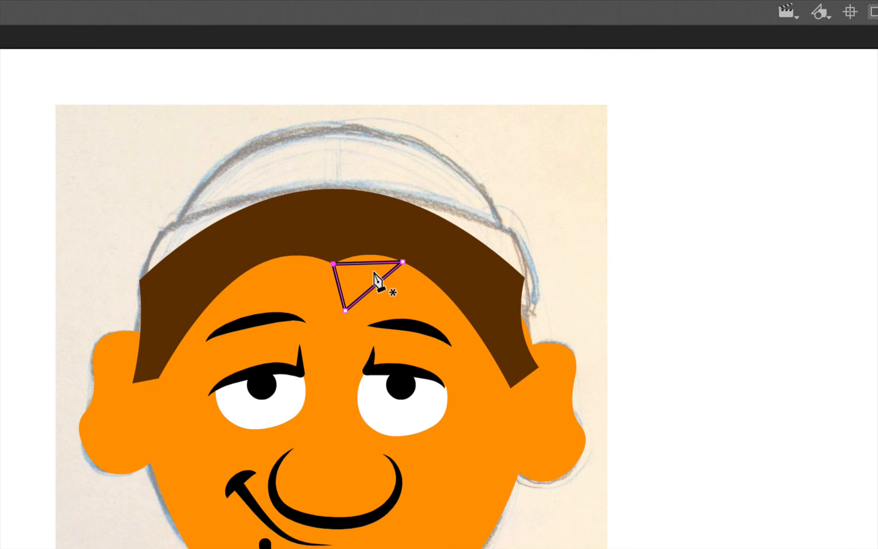
pyautogui.press('ctrl')
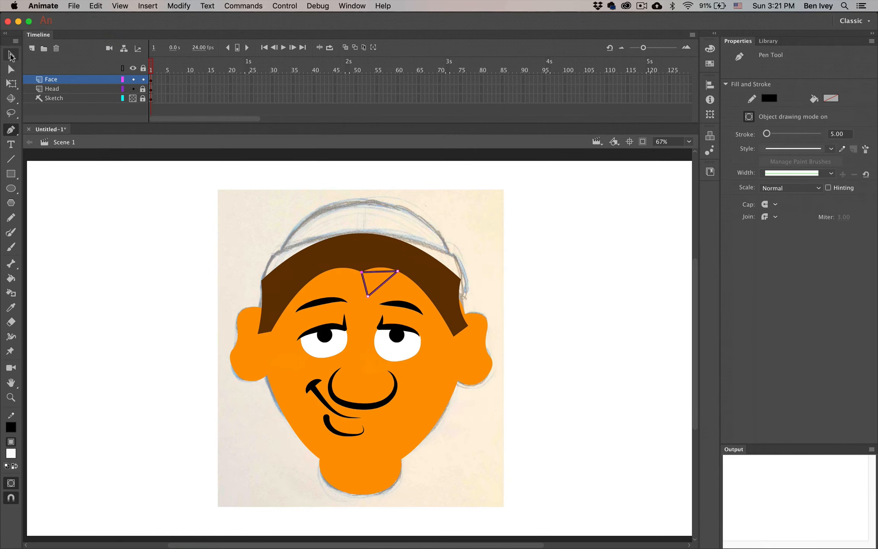
pyautogui.click(12, 56)
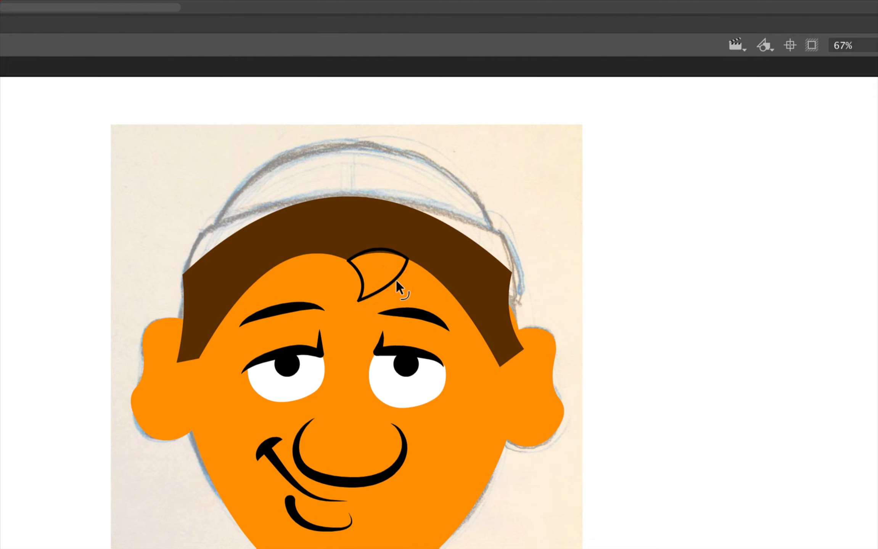
pyautogui.moveTo(397, 281); pyautogui.dragTo(394, 278)
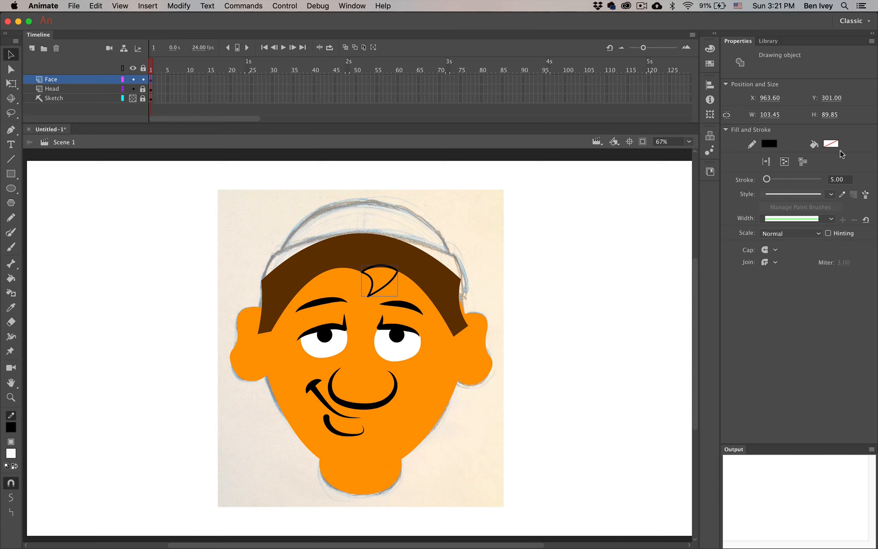
pyautogui.click(831, 144)
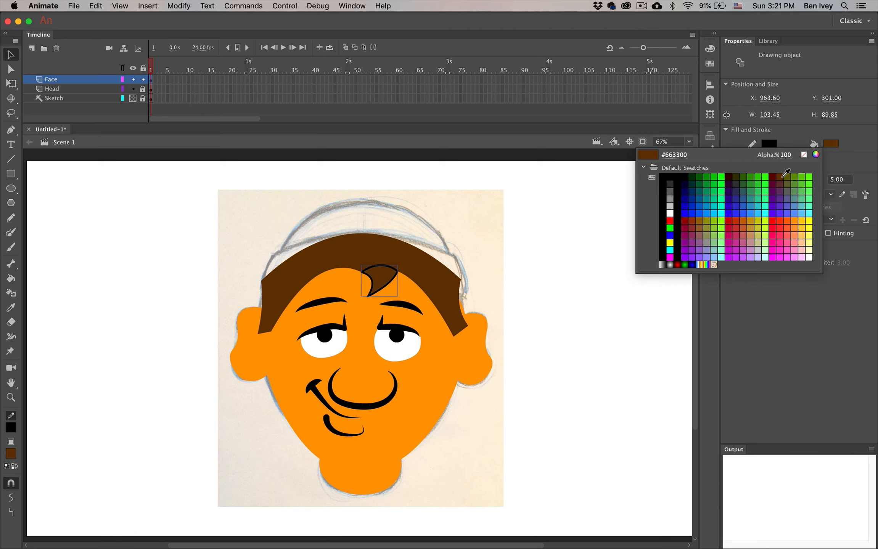
pyautogui.click(781, 177)
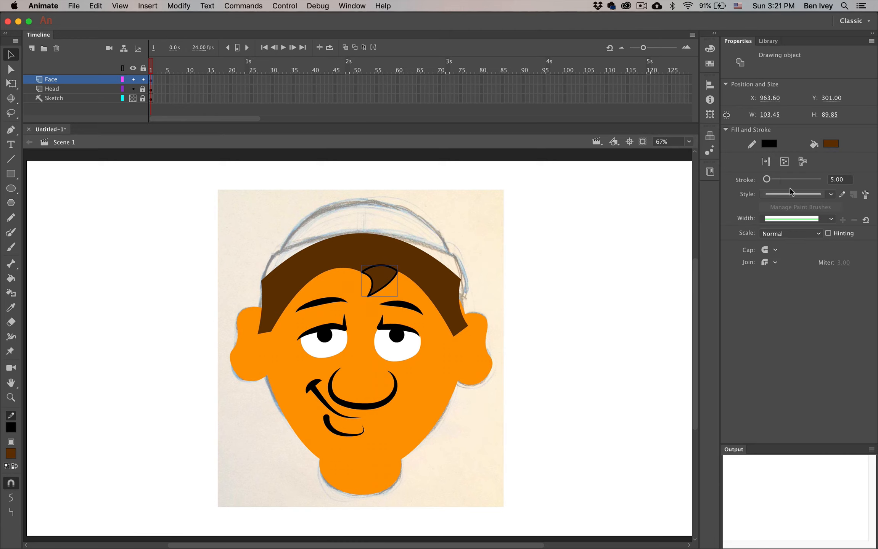
pyautogui.click(526, 228)
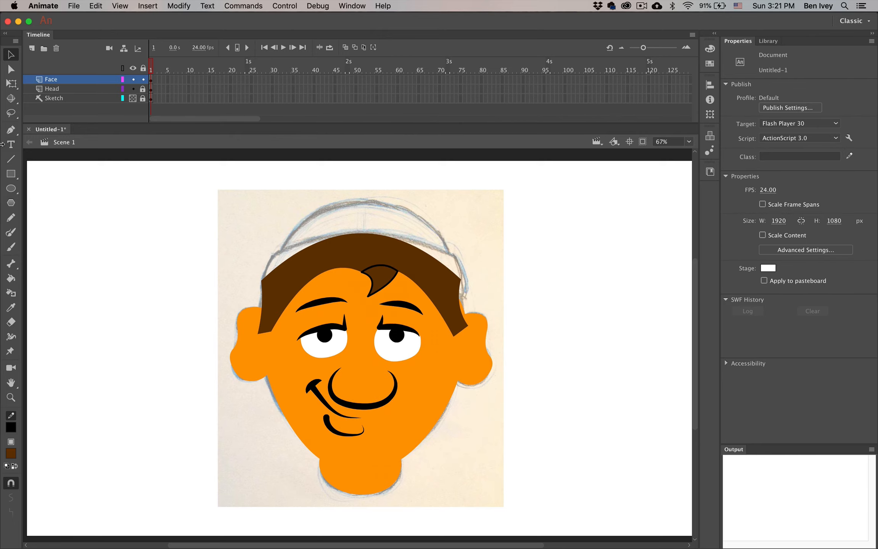
# Draw a second triangular tuft with the Pen tool and bend its left edge into a curve
pyautogui.click(7, 132)
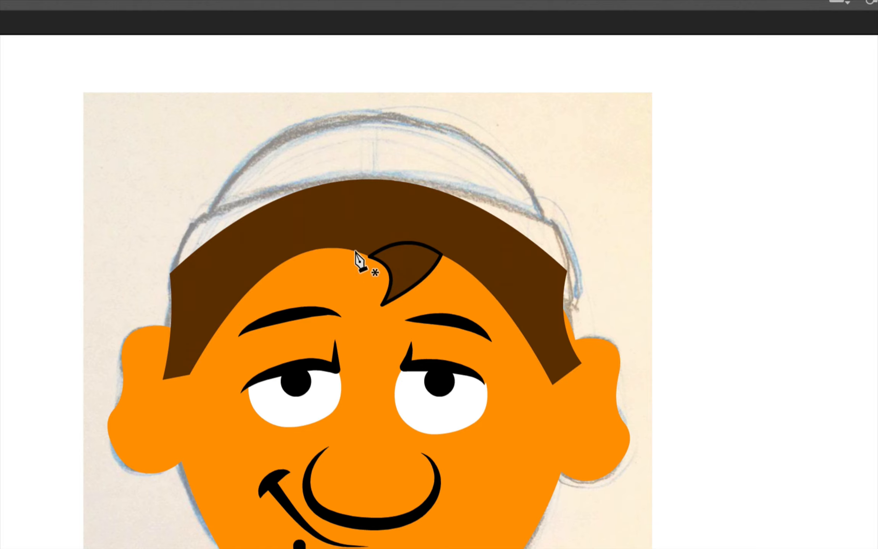
pyautogui.click(349, 250)
pyautogui.click(354, 285)
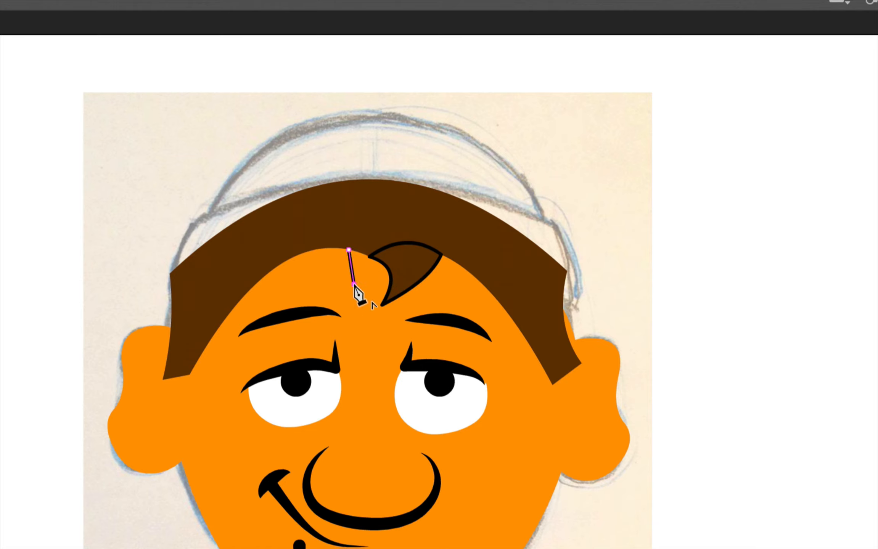
pyautogui.click(392, 257)
pyautogui.click(349, 250)
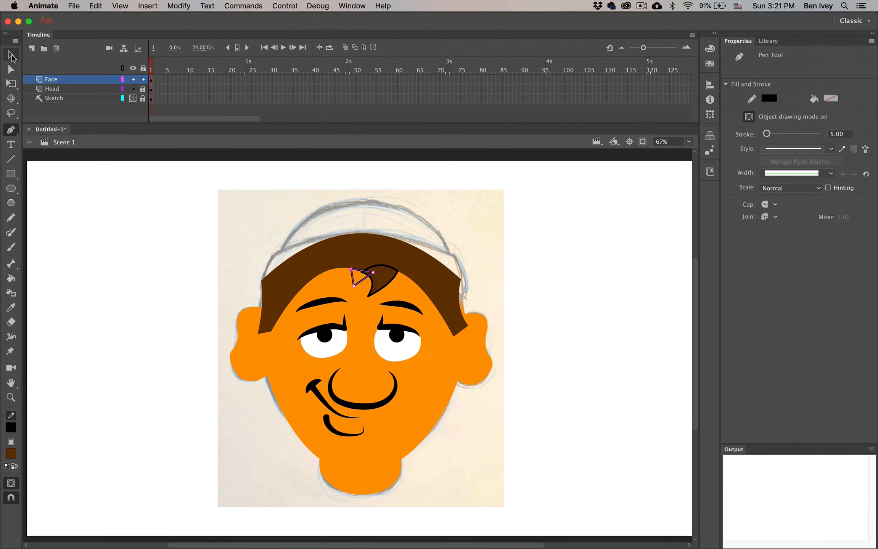
pyautogui.click(11, 54)
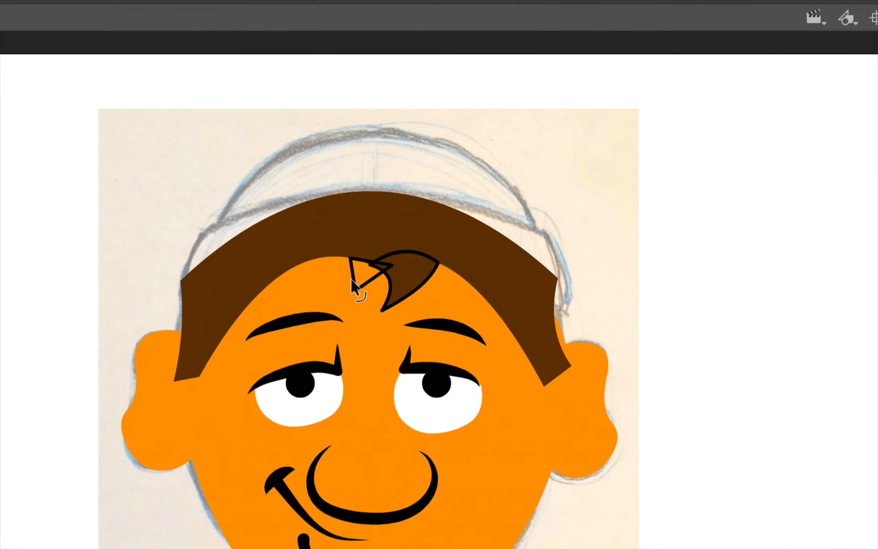
pyautogui.moveTo(359, 273); pyautogui.dragTo(373, 275)
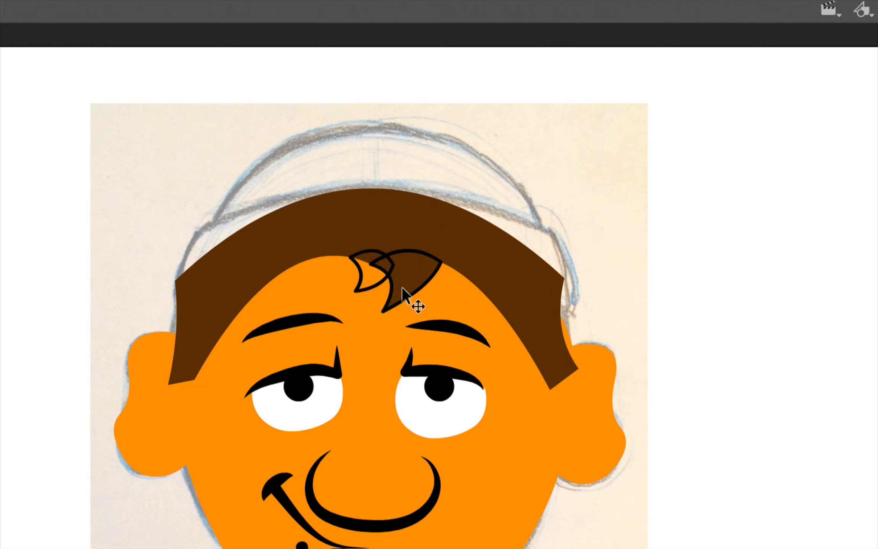
# Fill the new tuft with #996600 and send it behind the dark brown tuft
pyautogui.click(362, 277)
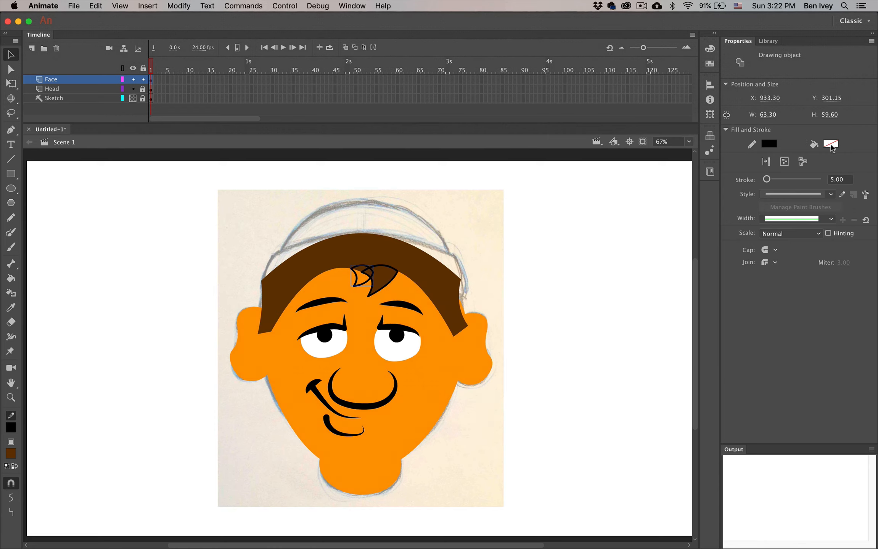
pyautogui.click(831, 145)
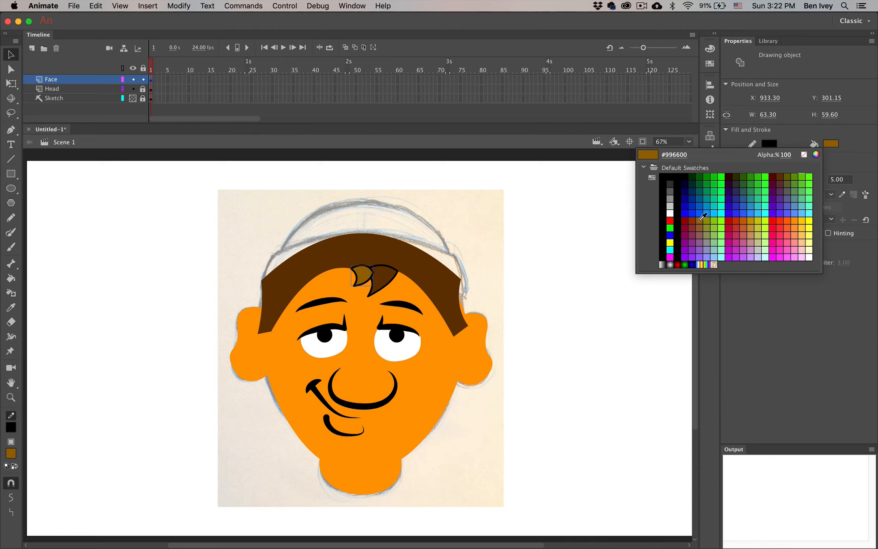
pyautogui.click(701, 219)
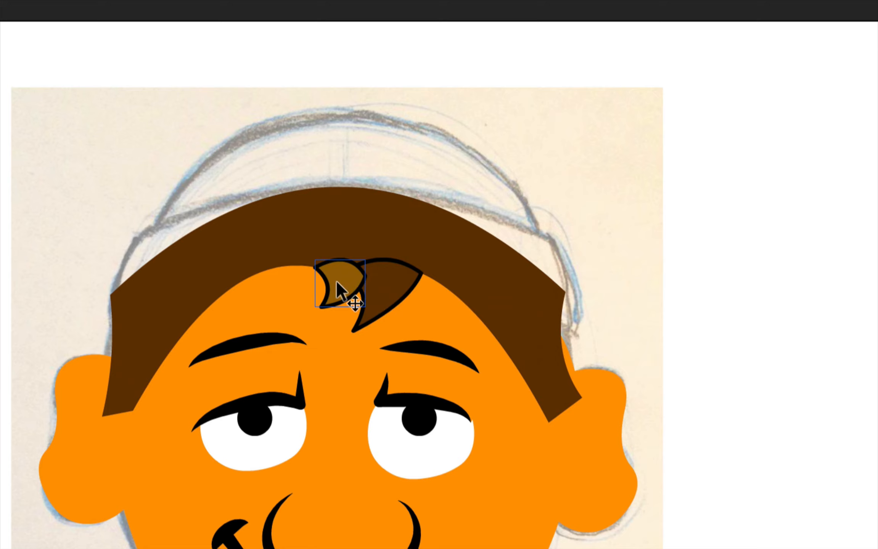
pyautogui.hotkey('ctrl', 'Down')
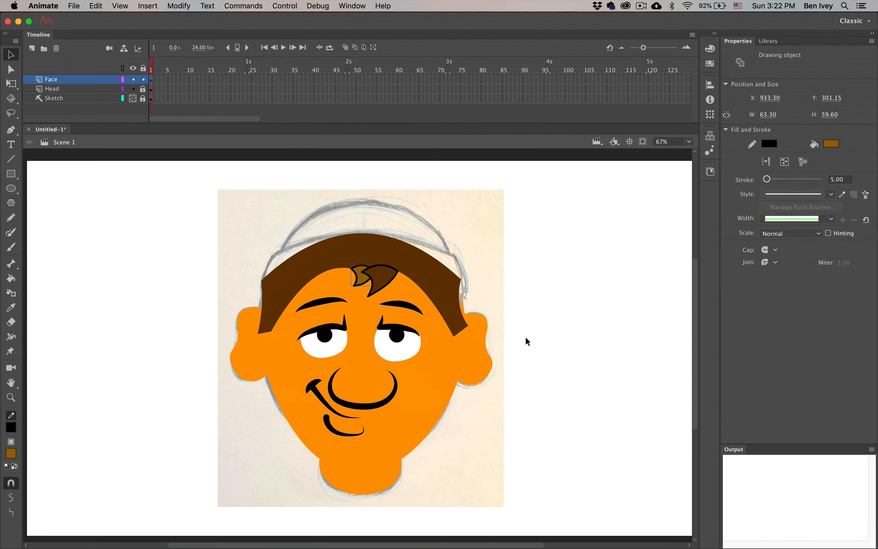
pyautogui.click(525, 343)
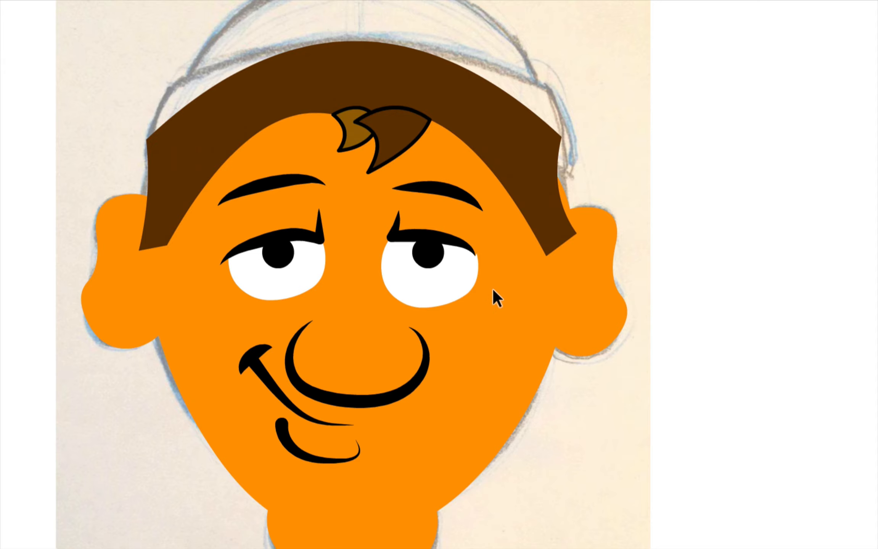
# Widen both eyelids with Free Transform, nudging the left eyelid slightly right
pyautogui.click(443, 227)
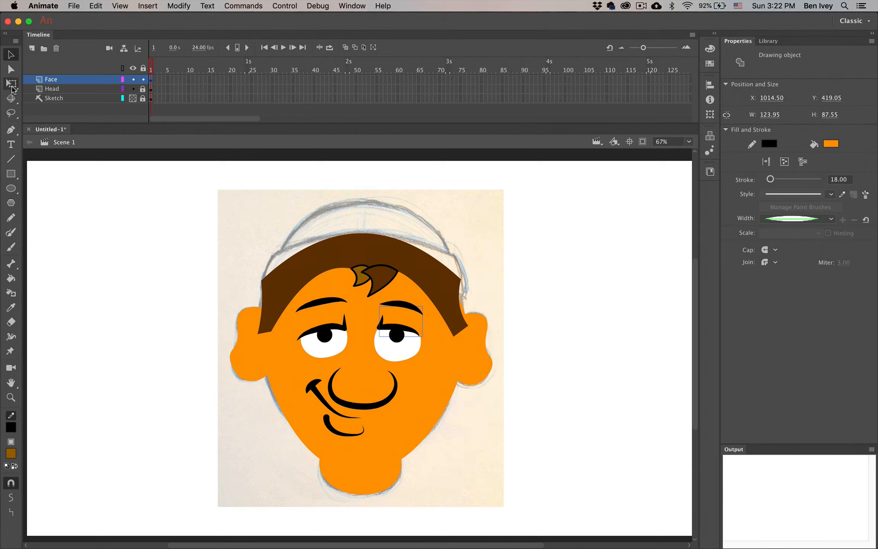
pyautogui.click(12, 86)
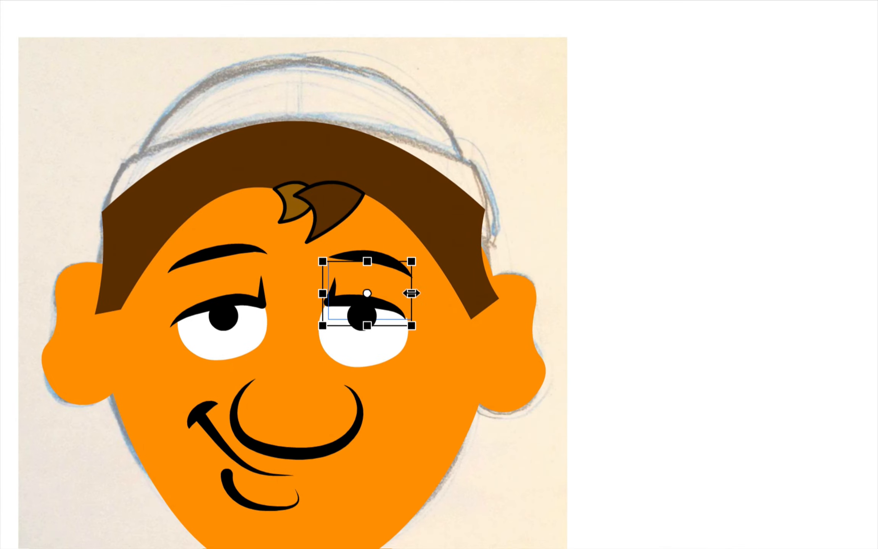
pyautogui.moveTo(411, 294); pyautogui.dragTo(419, 293)
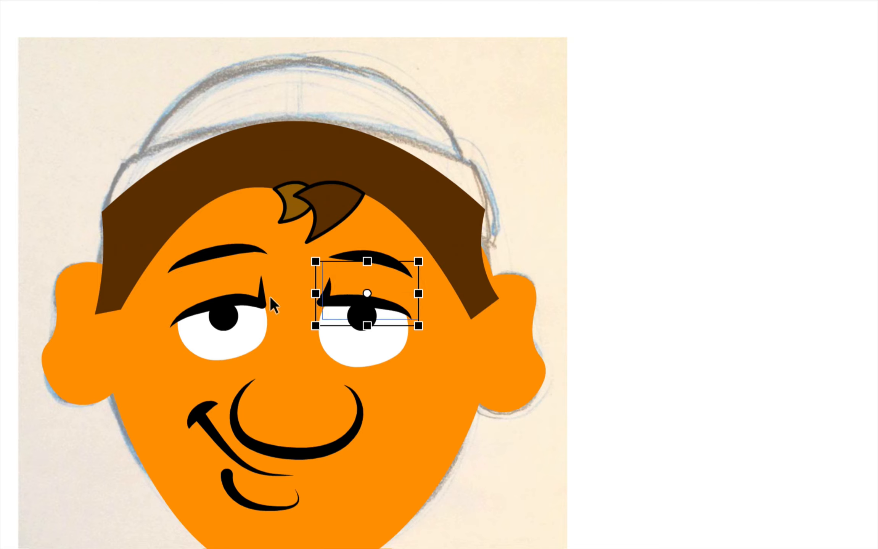
pyautogui.click(264, 299)
pyautogui.moveTo(273, 292); pyautogui.dragTo(277, 292)
pyautogui.press('Right')
pyautogui.press('Right')
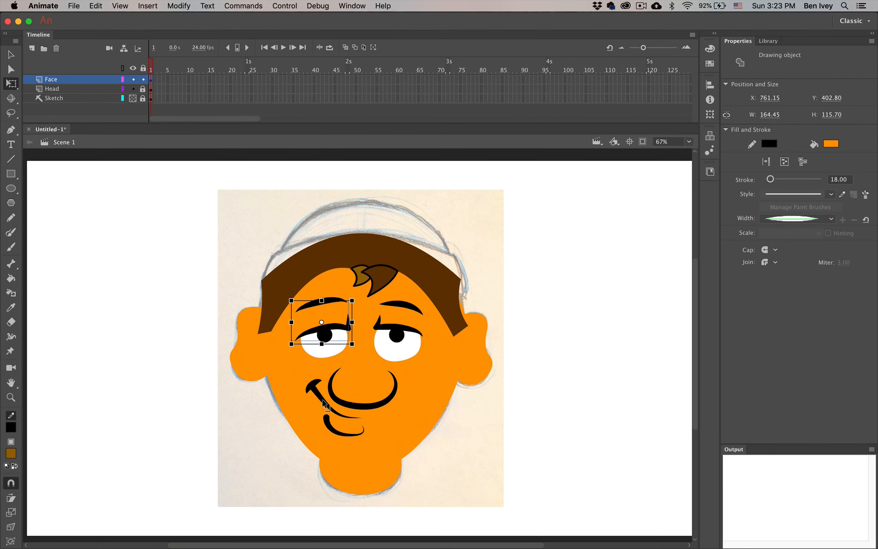
pyautogui.click(325, 405)
pyautogui.press('v')
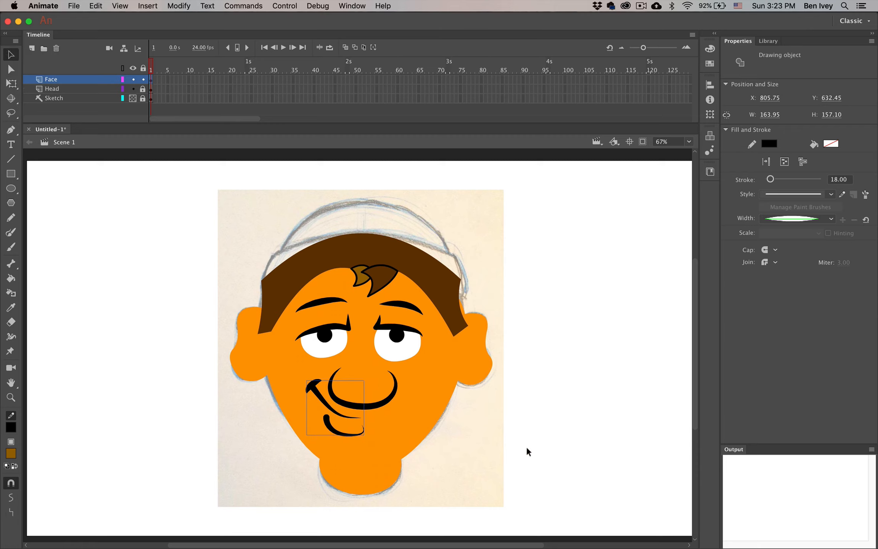
pyautogui.click(451, 443)
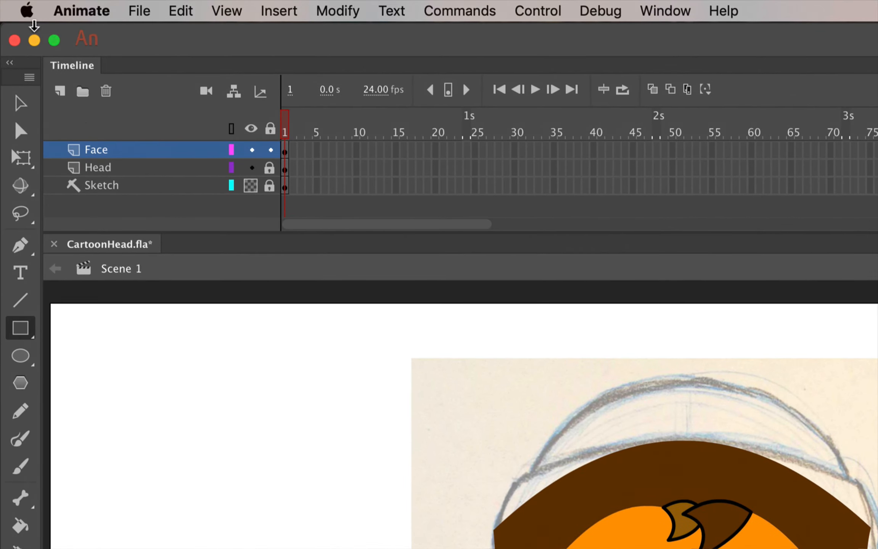
# Create a layer named 'Acc' and hide the Face and Head layers
pyautogui.click(60, 91)
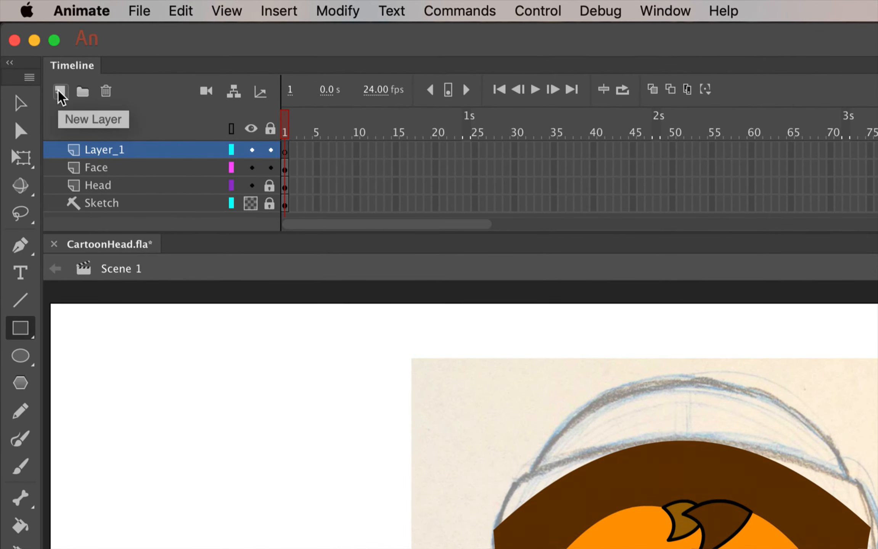
pyautogui.doubleClick(101, 153)
pyautogui.write('Acc')
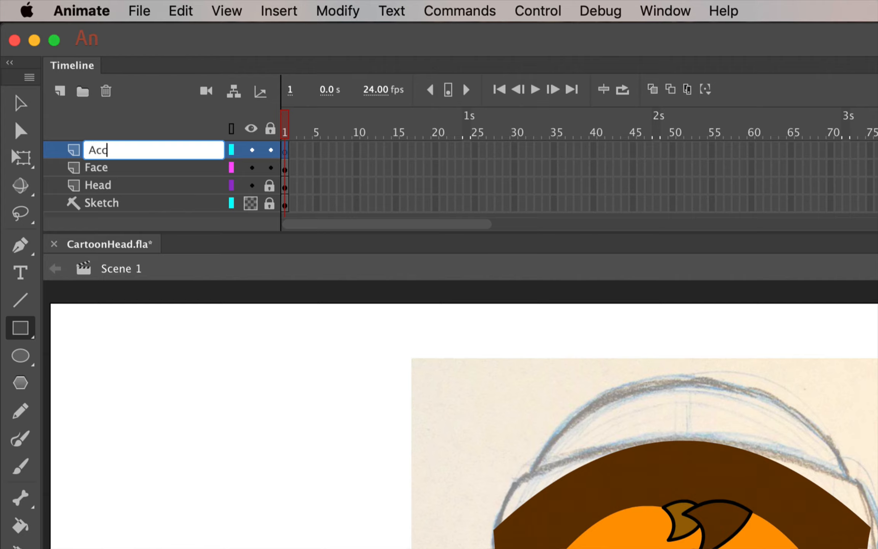
pyautogui.press('Return')
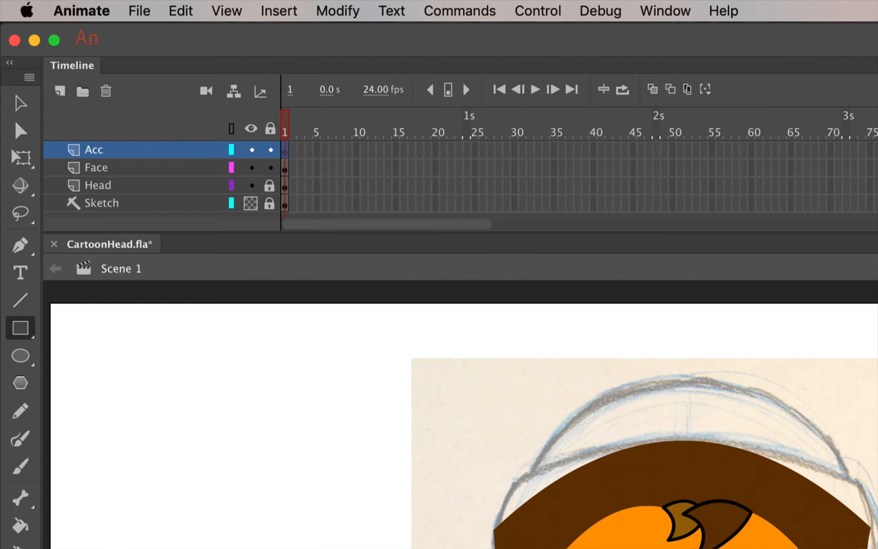
pyautogui.click(251, 169)
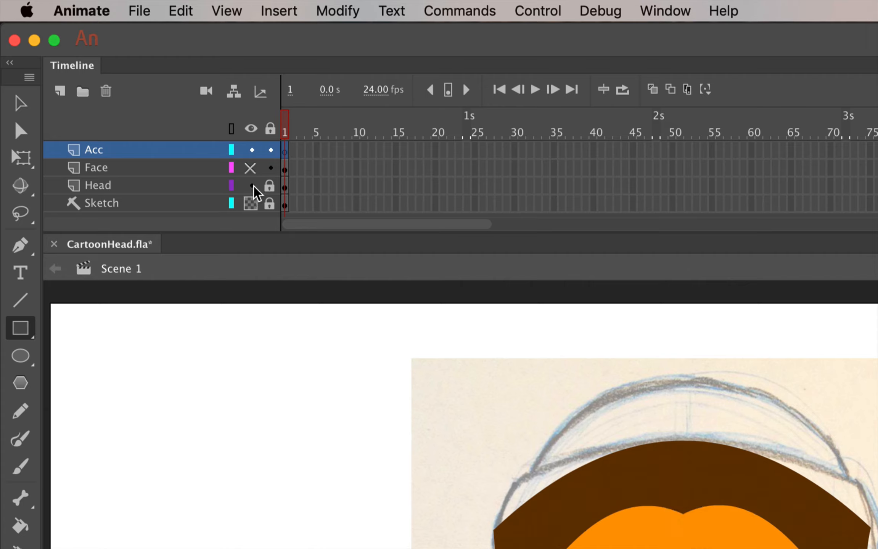
pyautogui.click(251, 186)
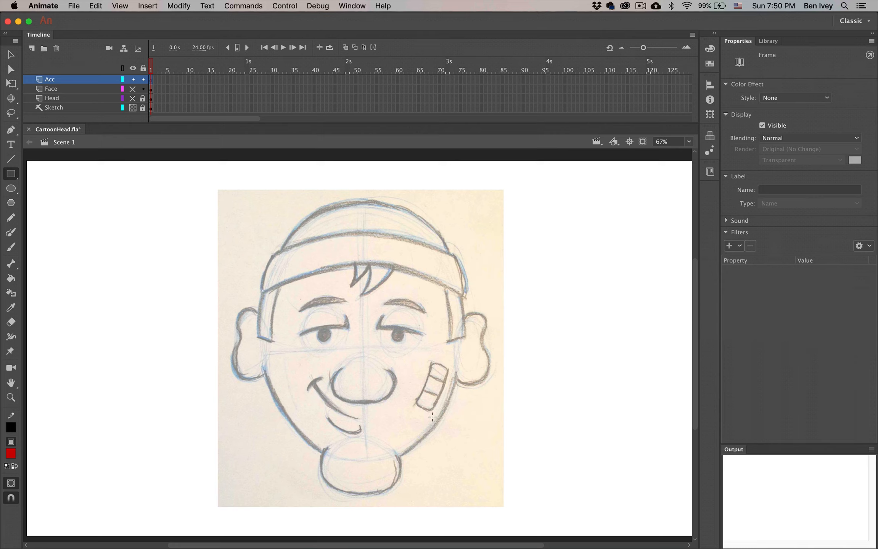
# Zoom and pan to the cheek band-aid sketch and pick the Rectangle tool
pyautogui.press('super+equal')
pyautogui.press('super+equal')
pyautogui.press('space')
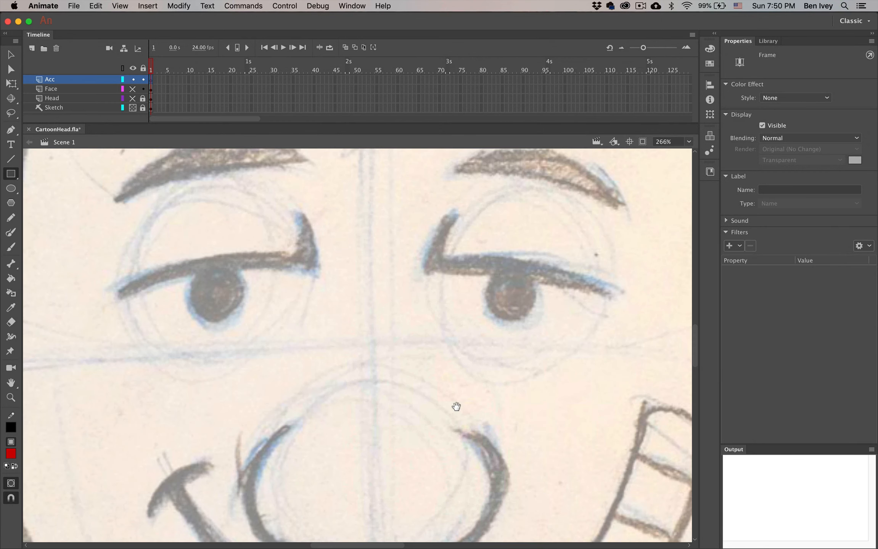
pyautogui.moveTo(511, 377); pyautogui.dragTo(306, 250)
pyautogui.moveTo(388, 325); pyautogui.dragTo(345, 289)
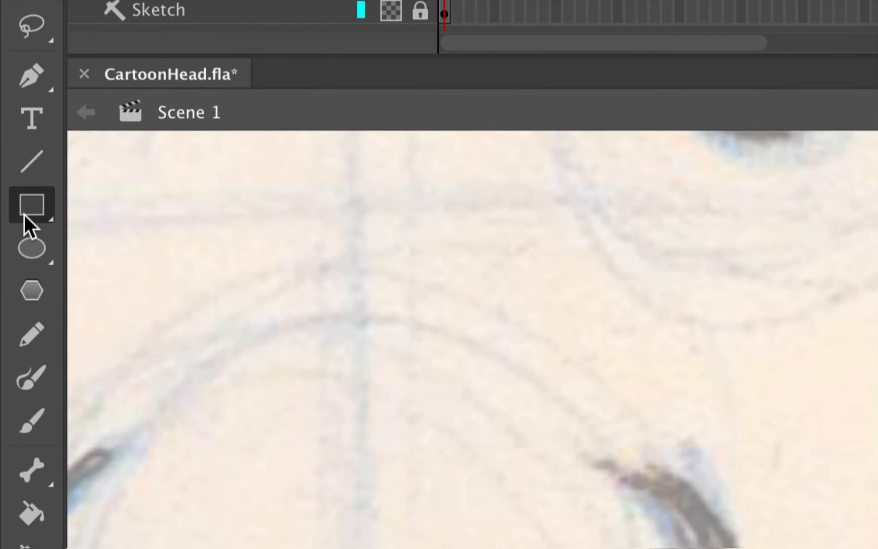
pyautogui.click(8, 175)
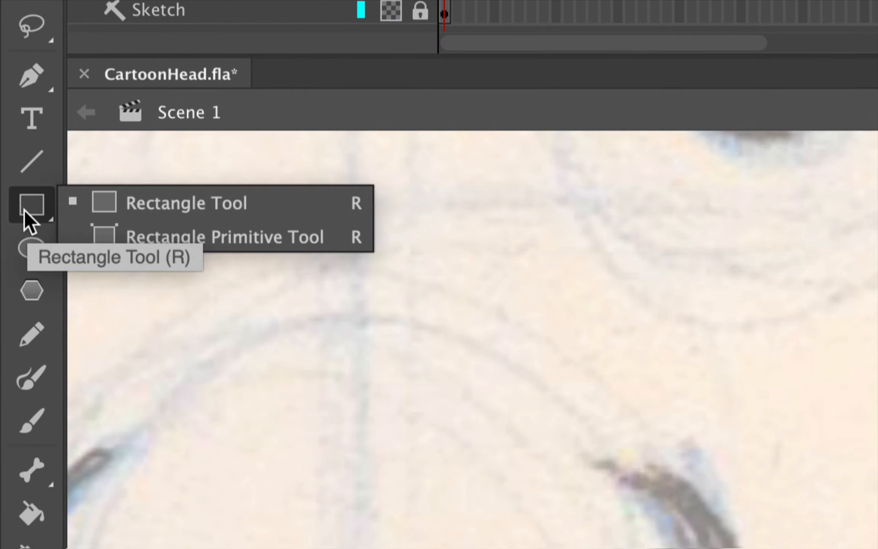
pyautogui.click(103, 204)
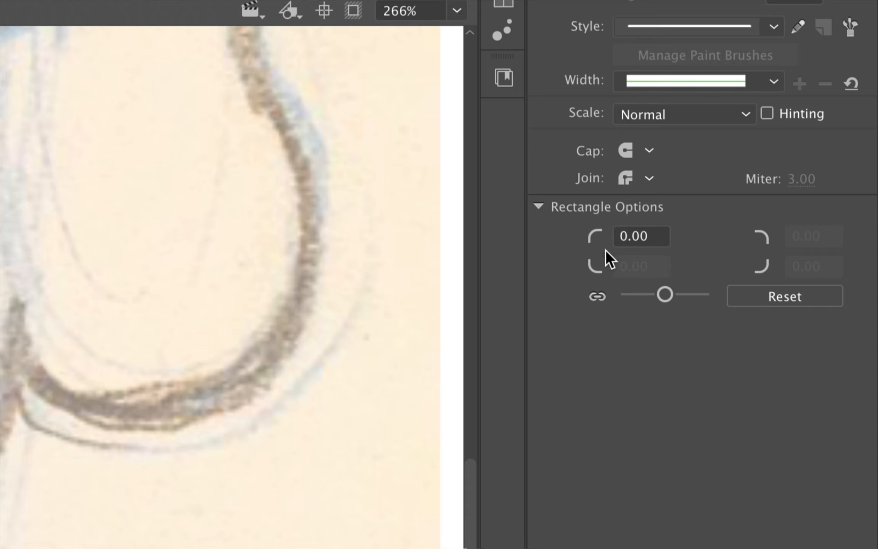
# Give rectangles a 15 corner radius, no stroke, and a #FFCC99 peach fill
pyautogui.click(646, 237)
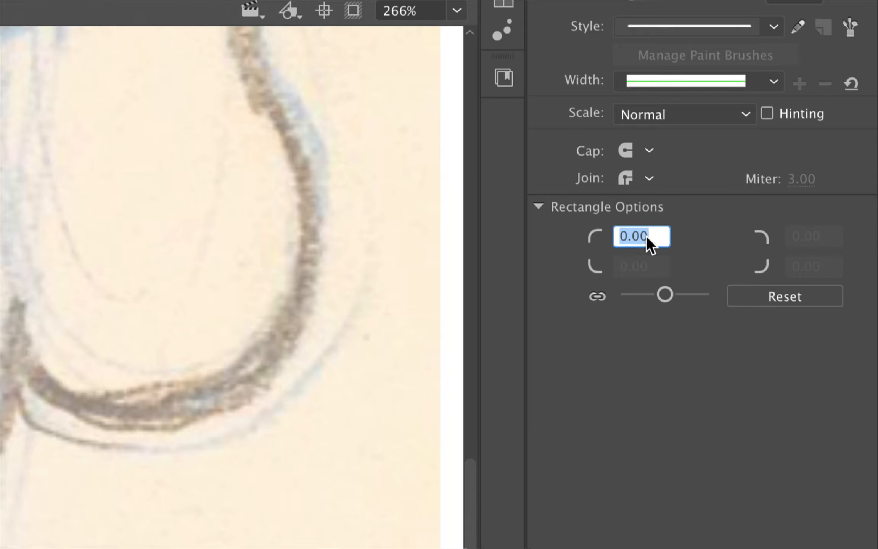
pyautogui.write('15')
pyautogui.press('Return')
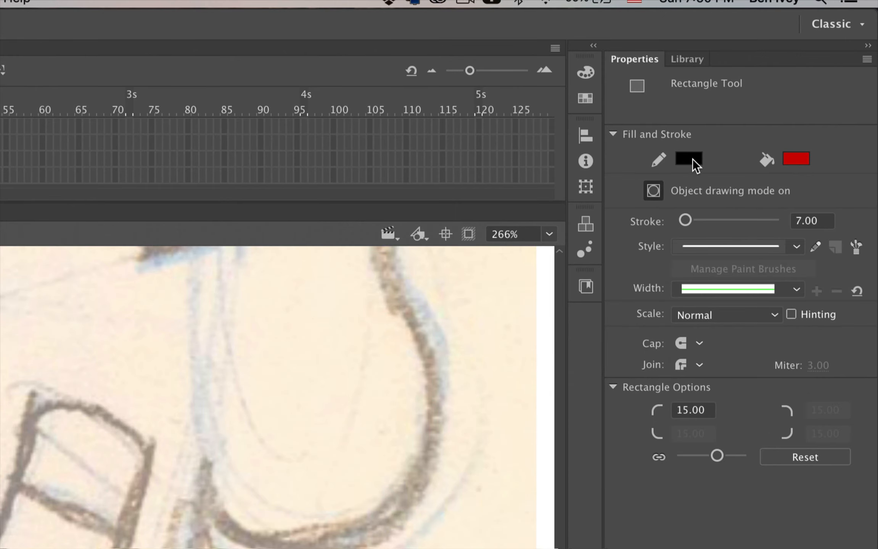
pyautogui.click(693, 164)
pyautogui.click(641, 179)
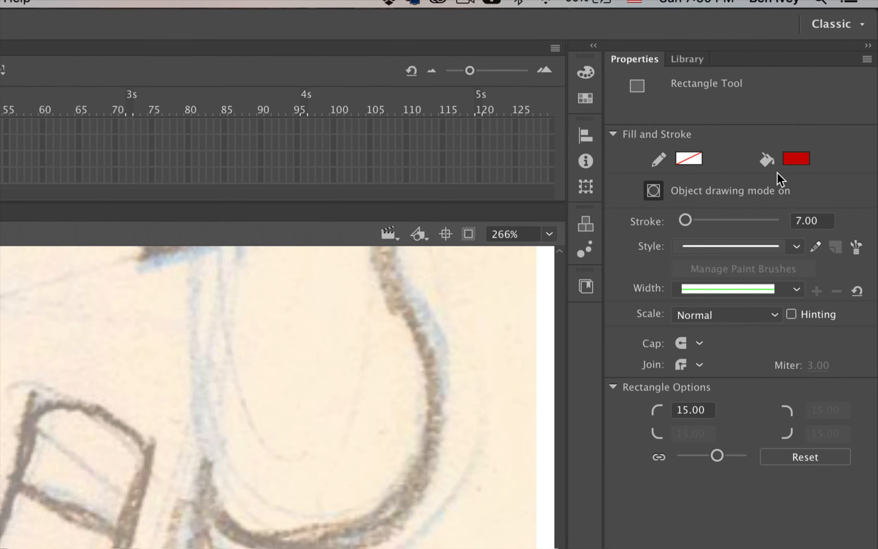
pyautogui.click(805, 158)
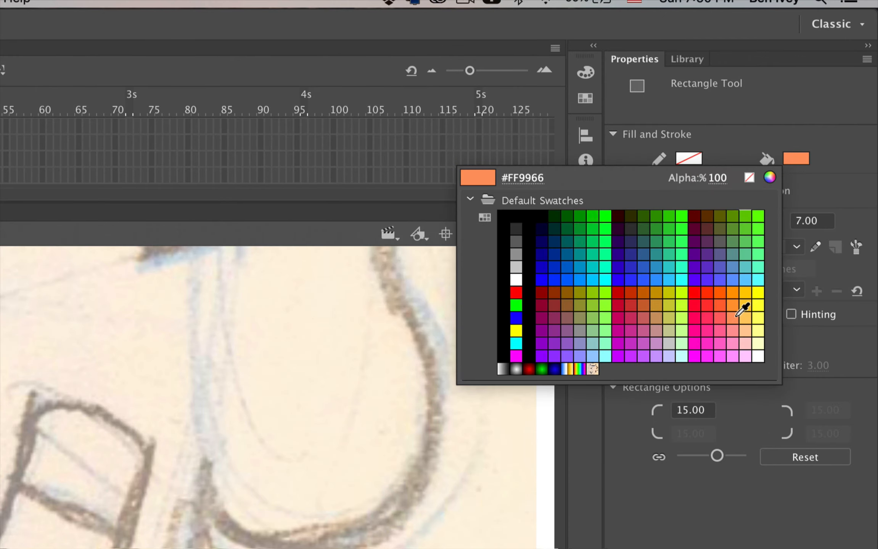
pyautogui.click(745, 331)
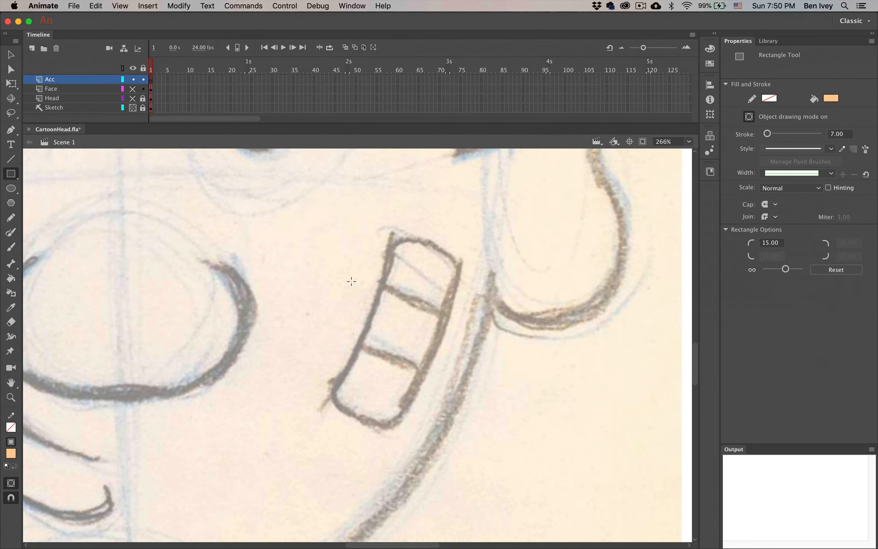
# Draw a peach rounded rectangle, move it over the band-aid sketch, and select its fill inside
pyautogui.moveTo(298, 237)
pyautogui.mouseDown()
pyautogui.moveTo(332, 356)
pyautogui.moveTo(423, 435)
pyautogui.moveTo(368, 424)
pyautogui.moveTo(377, 426)
pyautogui.mouseUp()
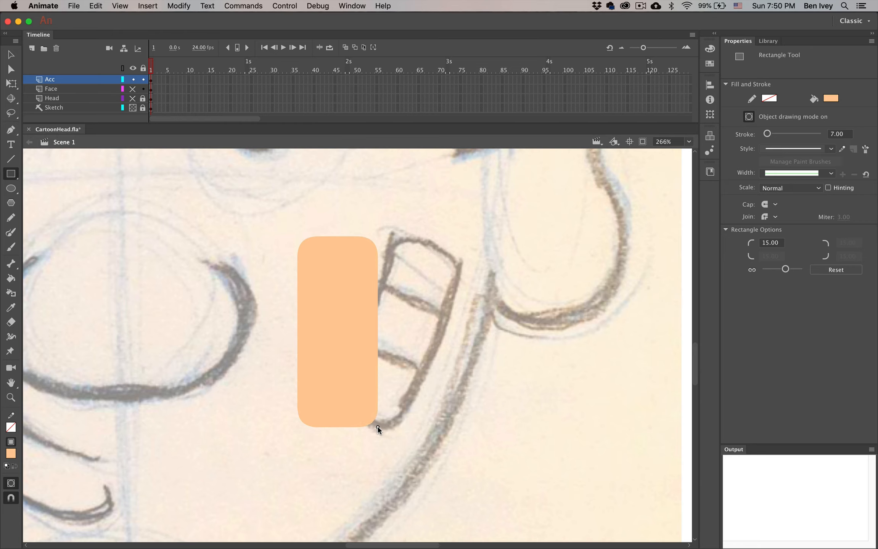
pyautogui.click(11, 54)
pyautogui.moveTo(362, 321); pyautogui.dragTo(386, 314)
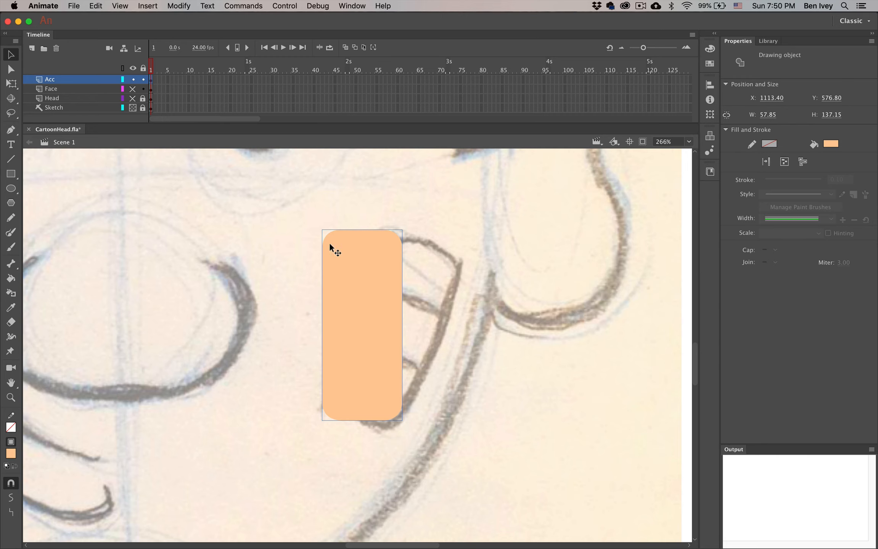
pyautogui.doubleClick(357, 297)
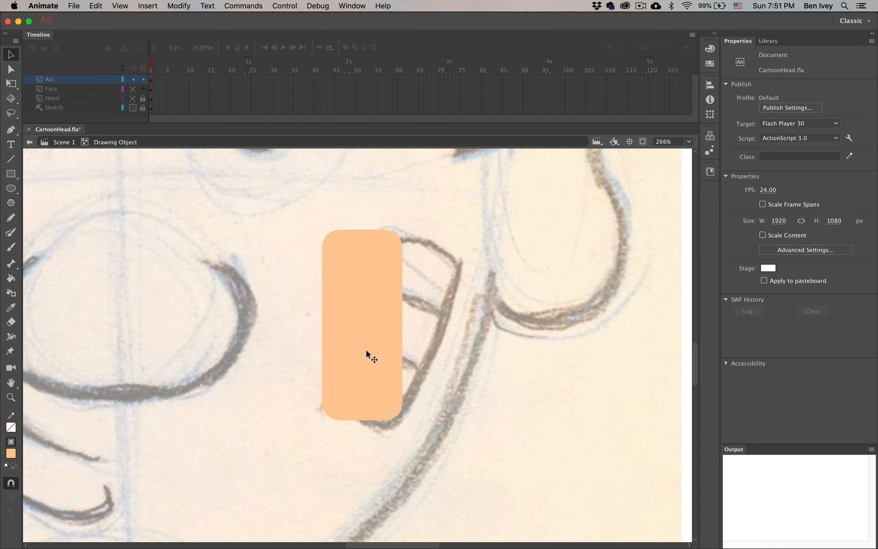
pyautogui.click(369, 320)
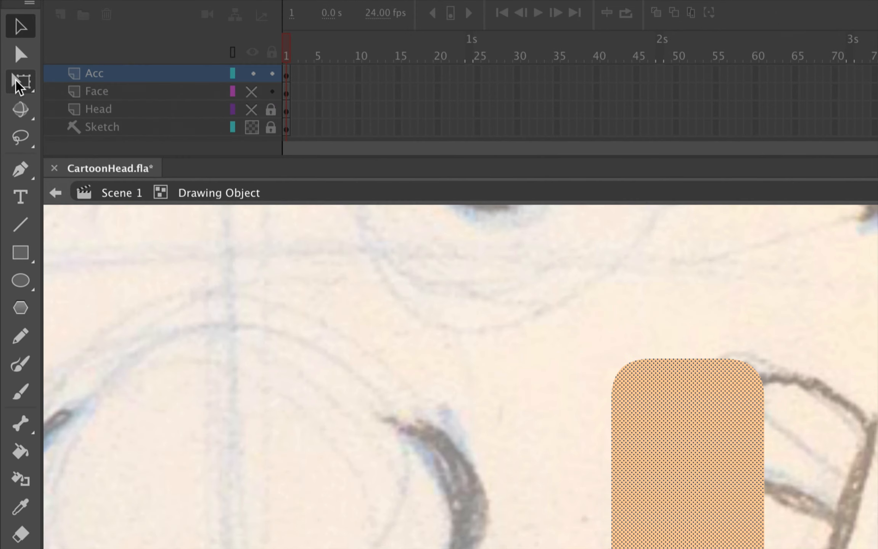
# Rotate the band-aid rectangle clockwise and shift it right onto the cheek
pyautogui.click(11, 83)
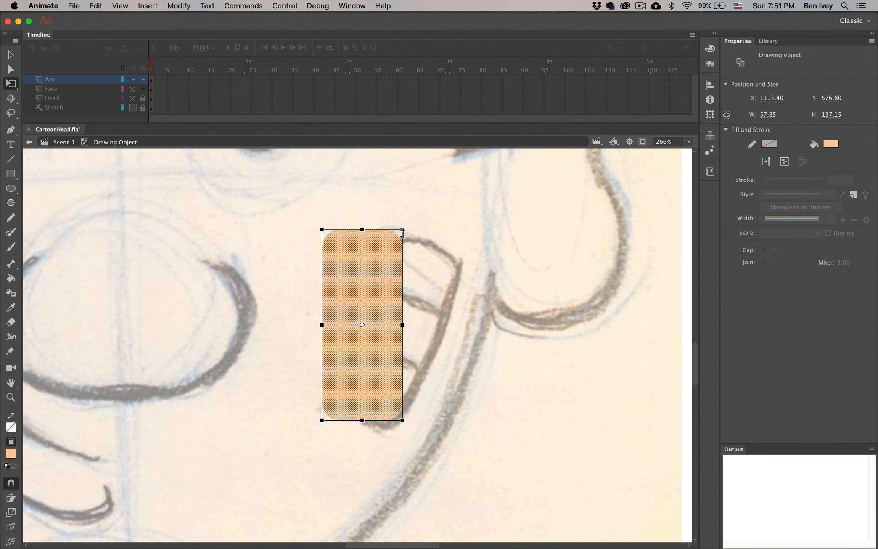
pyautogui.moveTo(412, 229); pyautogui.dragTo(437, 255)
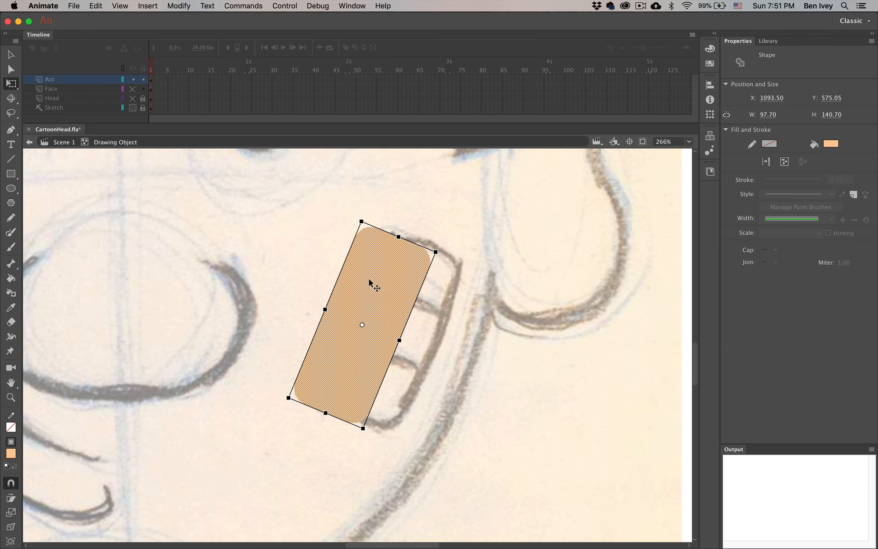
pyautogui.moveTo(370, 283); pyautogui.dragTo(402, 283)
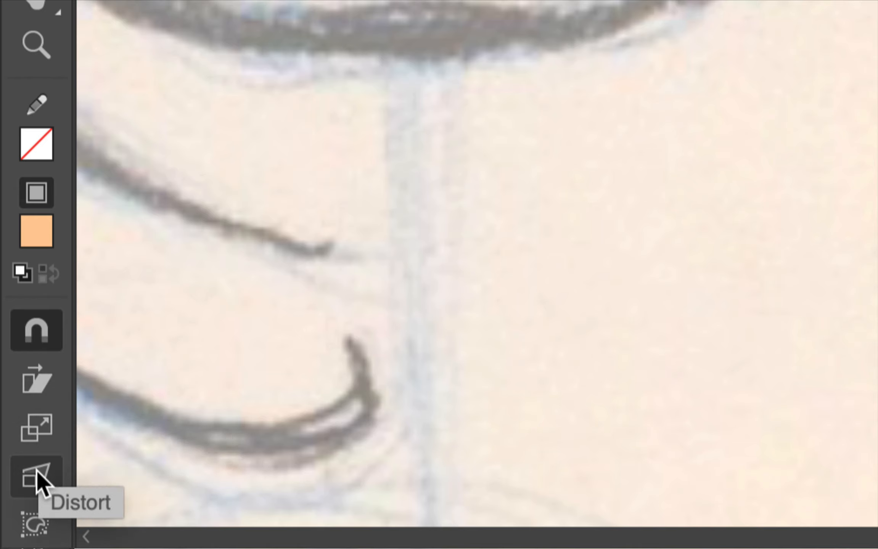
# Use Envelope distortion to curve the band-aid's sides so it follows the cheek
pyautogui.click(35, 527)
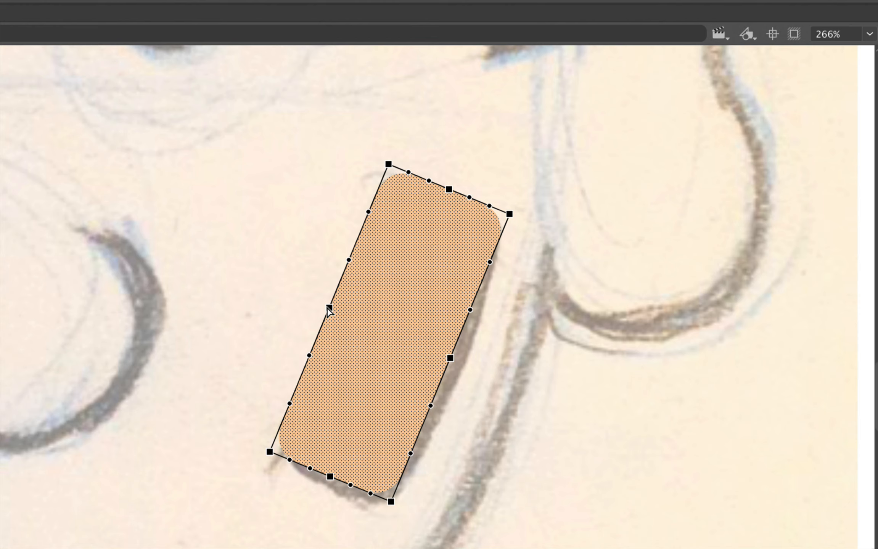
pyautogui.moveTo(329, 309); pyautogui.dragTo(354, 322)
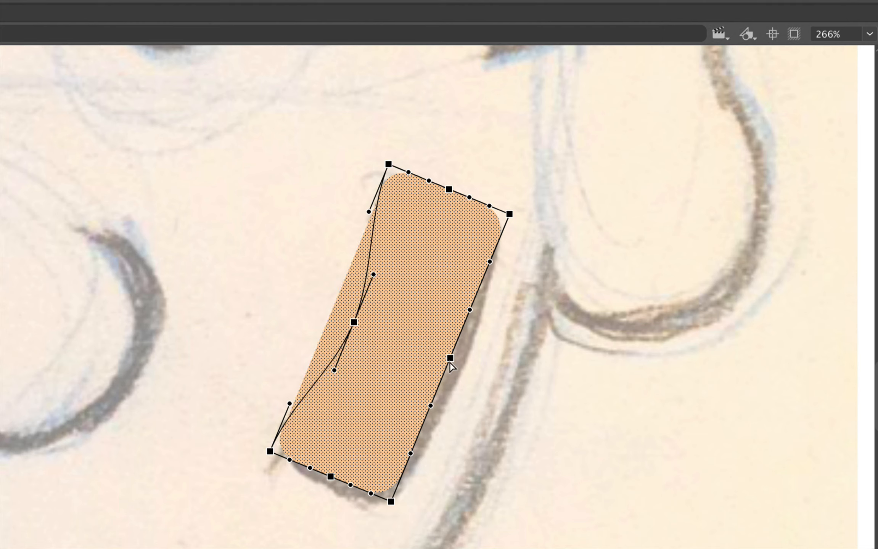
pyautogui.moveTo(457, 365); pyautogui.dragTo(474, 374)
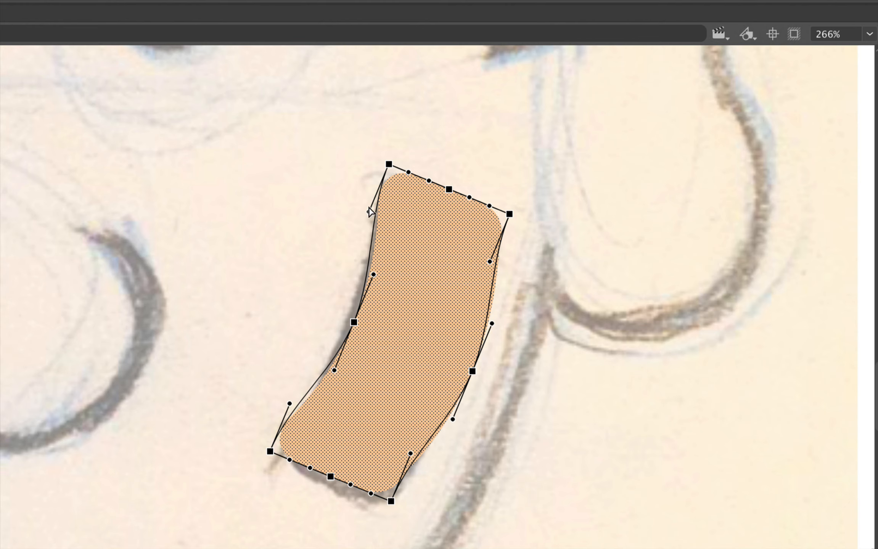
pyautogui.moveTo(368, 212); pyautogui.dragTo(386, 221)
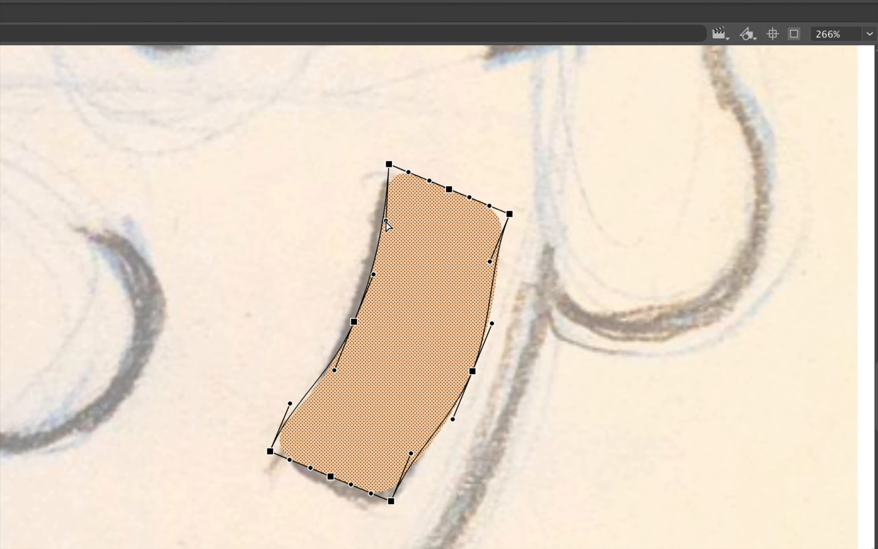
pyautogui.moveTo(290, 404); pyautogui.dragTo(305, 404)
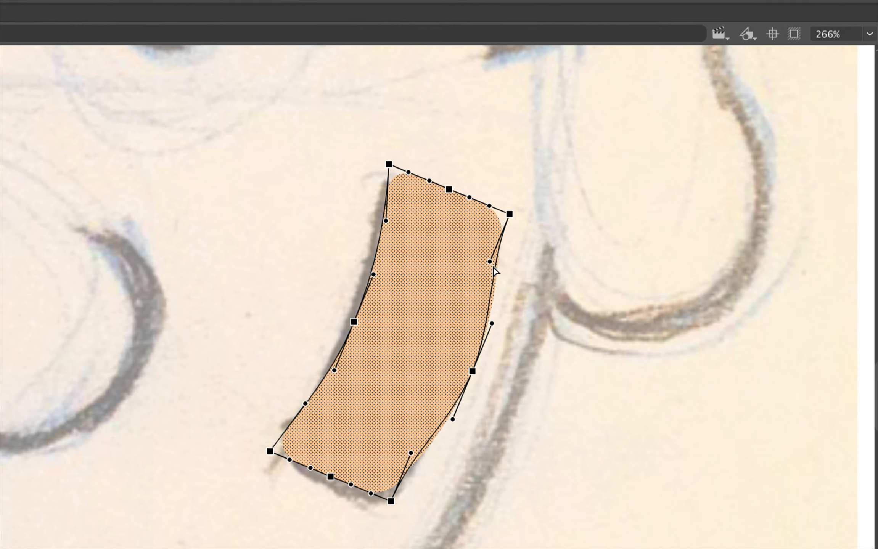
pyautogui.moveTo(493, 269); pyautogui.dragTo(512, 278)
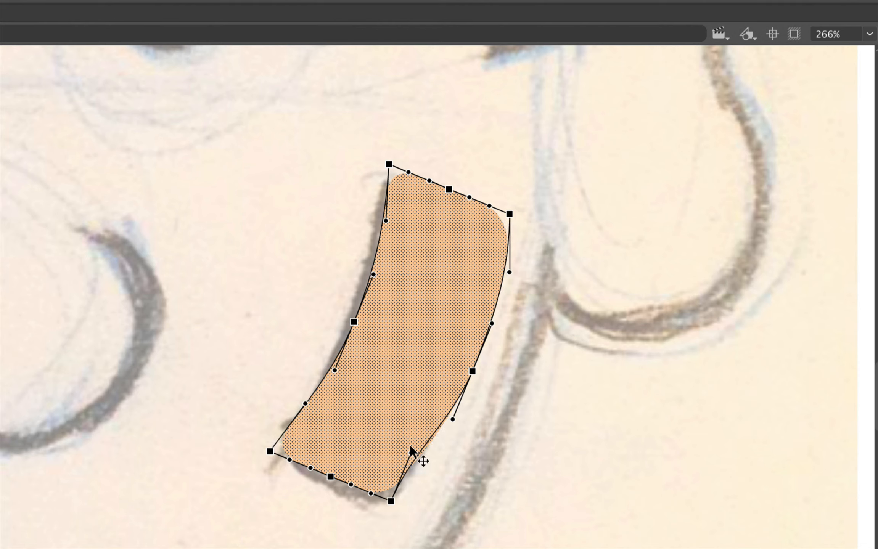
pyautogui.moveTo(410, 448); pyautogui.dragTo(431, 462)
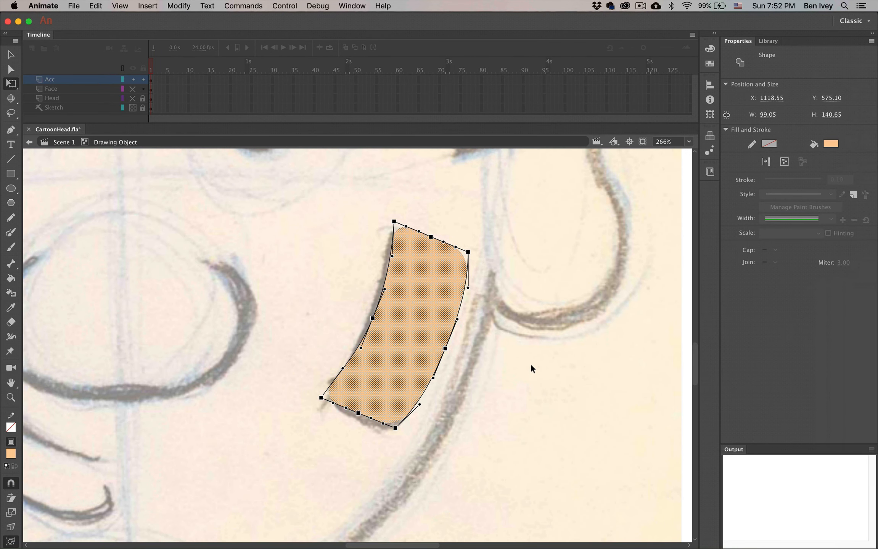
# Return to Scene 1, zoom to Show Frame, and make the Face and Head layers visible
pyautogui.click(531, 365)
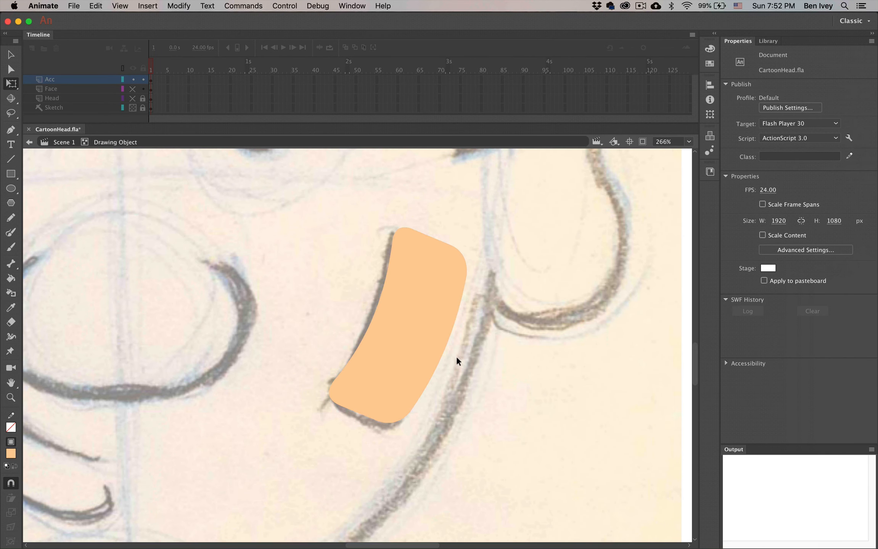
pyautogui.click(63, 145)
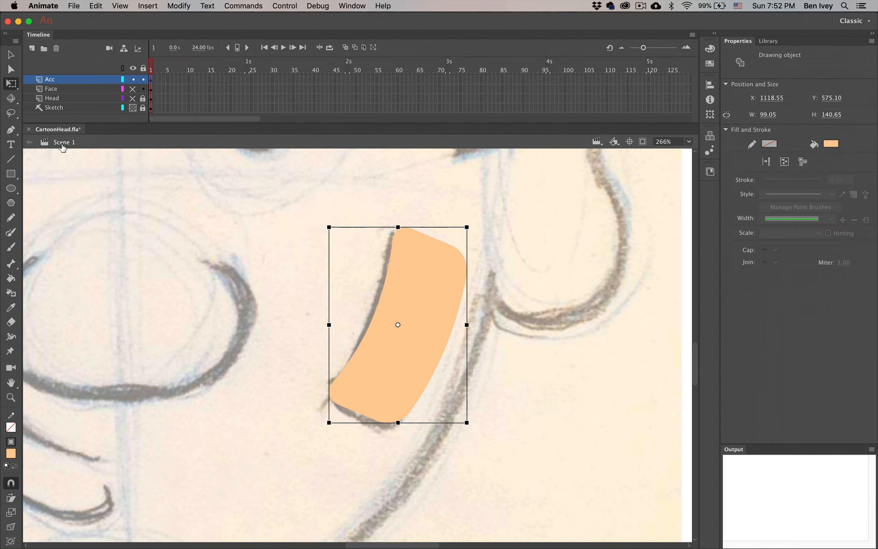
pyautogui.click(250, 286)
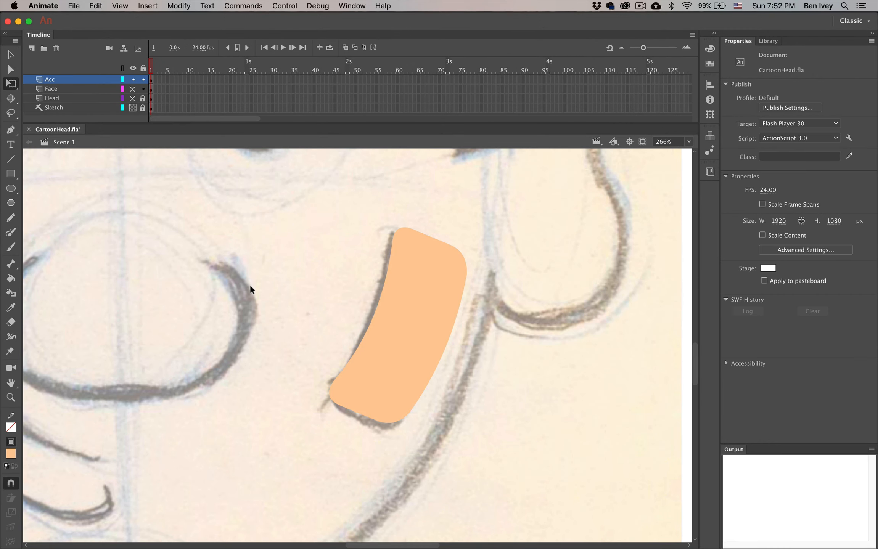
pyautogui.click(688, 142)
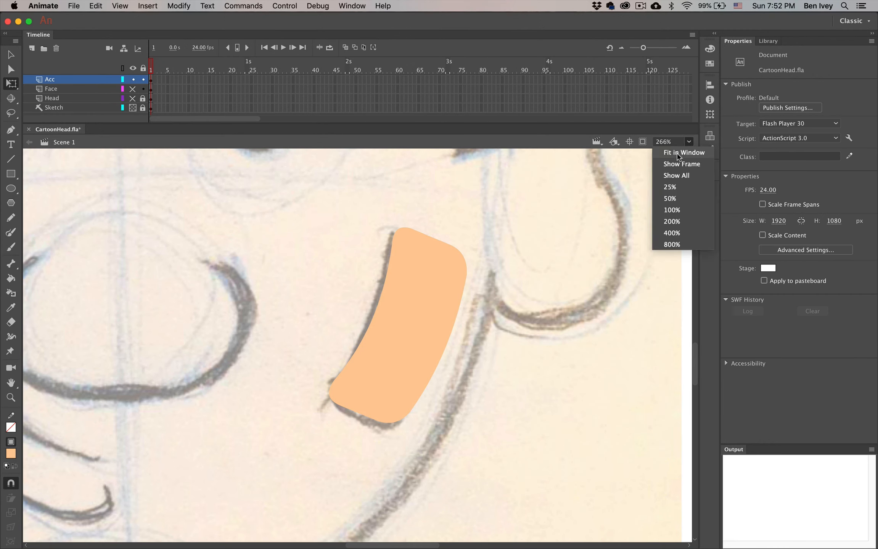
pyautogui.click(677, 167)
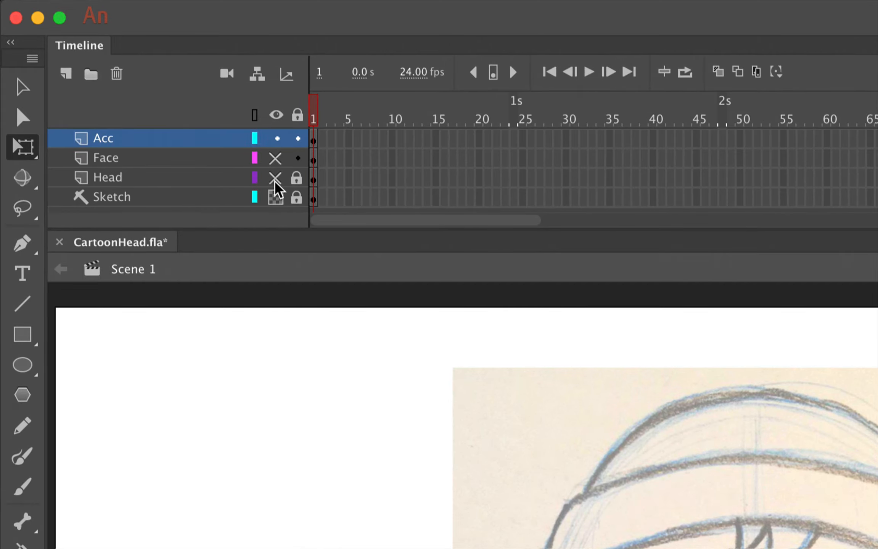
pyautogui.click(275, 159)
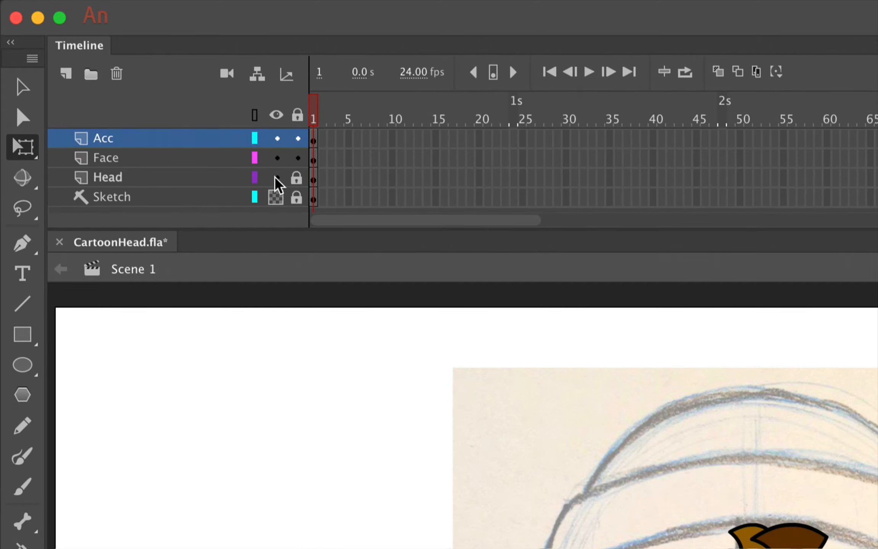
pyautogui.click(276, 178)
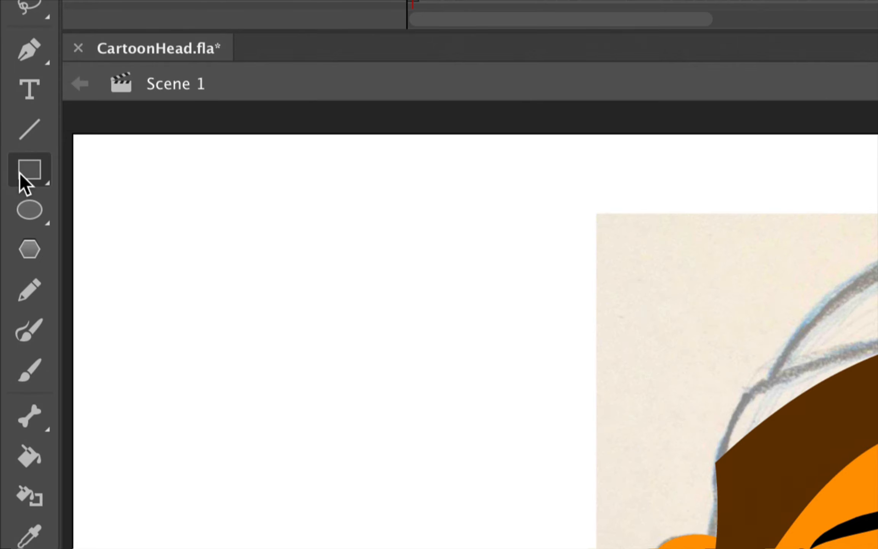
# Set the Rectangle tool to a black 5-point stroke and 3-point corner radius
pyautogui.click(20, 174)
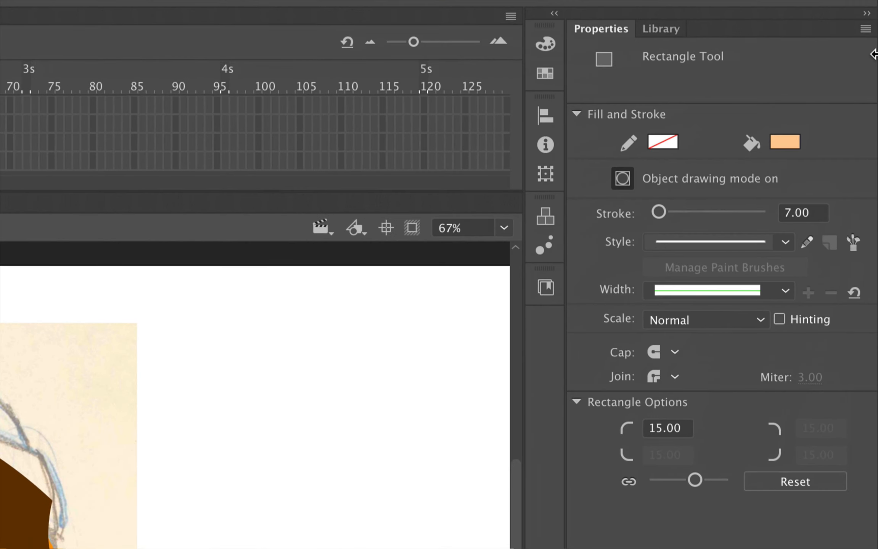
pyautogui.click(663, 144)
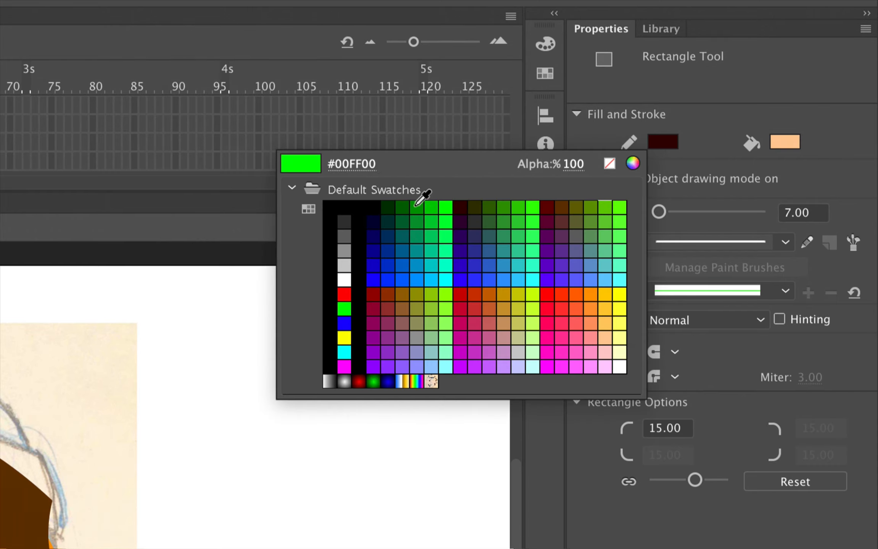
pyautogui.click(361, 211)
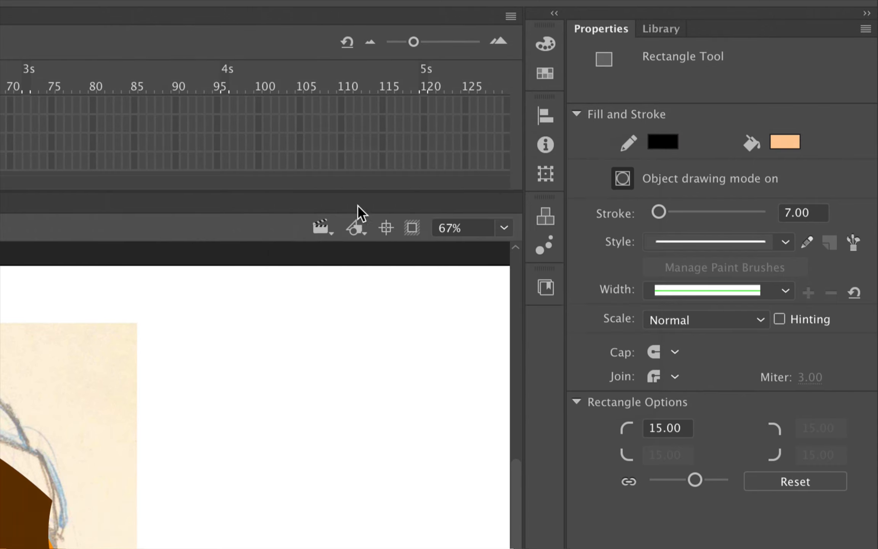
pyautogui.click(803, 213)
pyautogui.write('5')
pyautogui.press('Return')
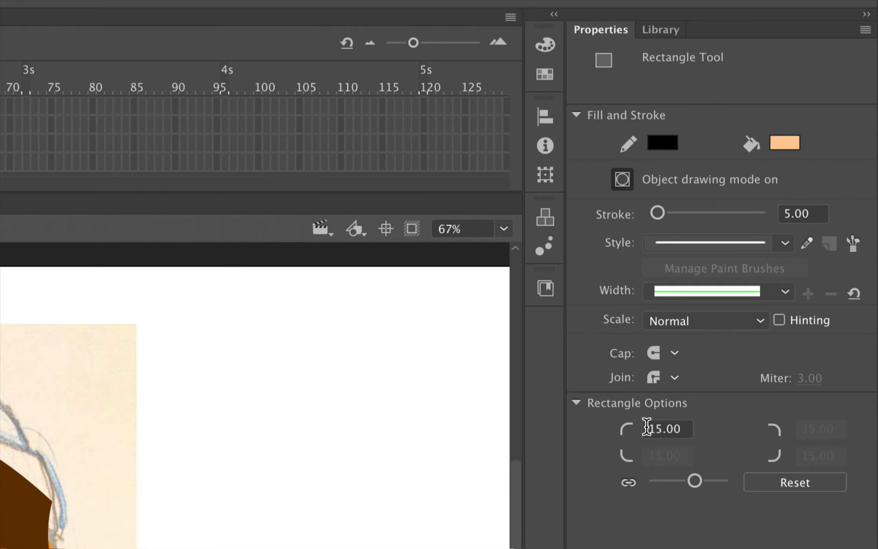
pyautogui.click(669, 426)
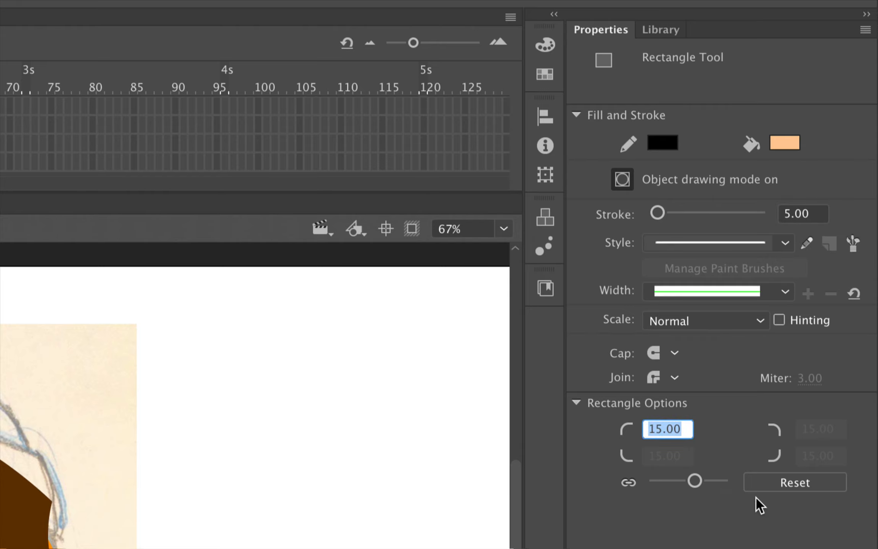
pyautogui.write('3')
pyautogui.press('Return')
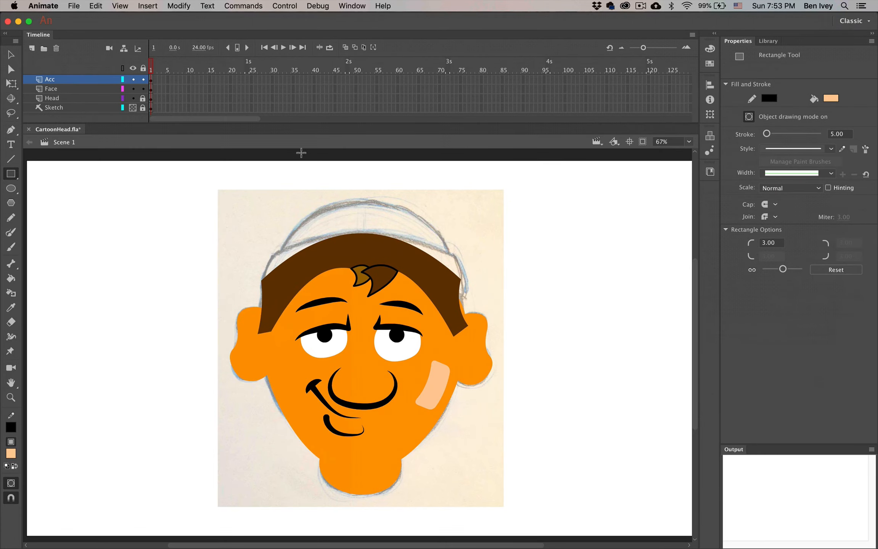
# Replace the peach rectangle with a red #CC0000 band drawn across the forehead
pyautogui.moveTo(264, 254)
pyautogui.mouseDown()
pyautogui.moveTo(375, 289)
pyautogui.moveTo(460, 290)
pyautogui.mouseUp()
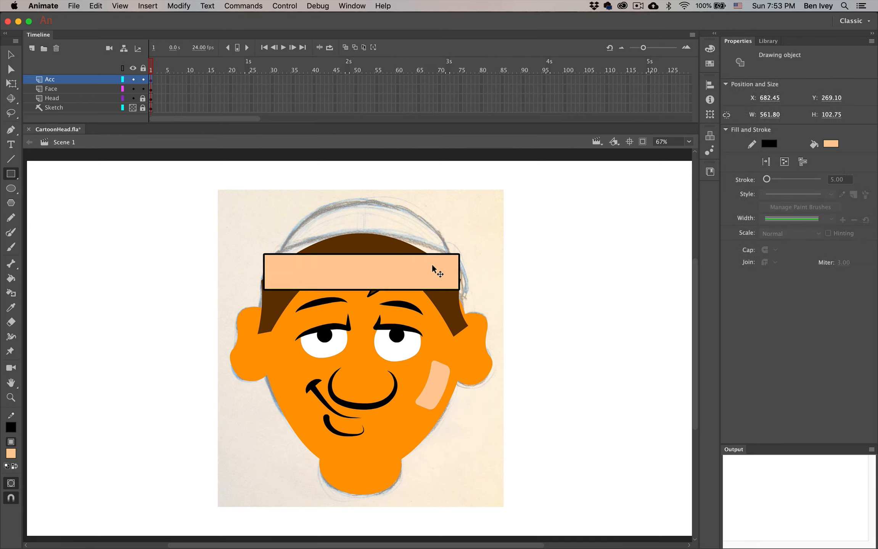
pyautogui.press('super+z')
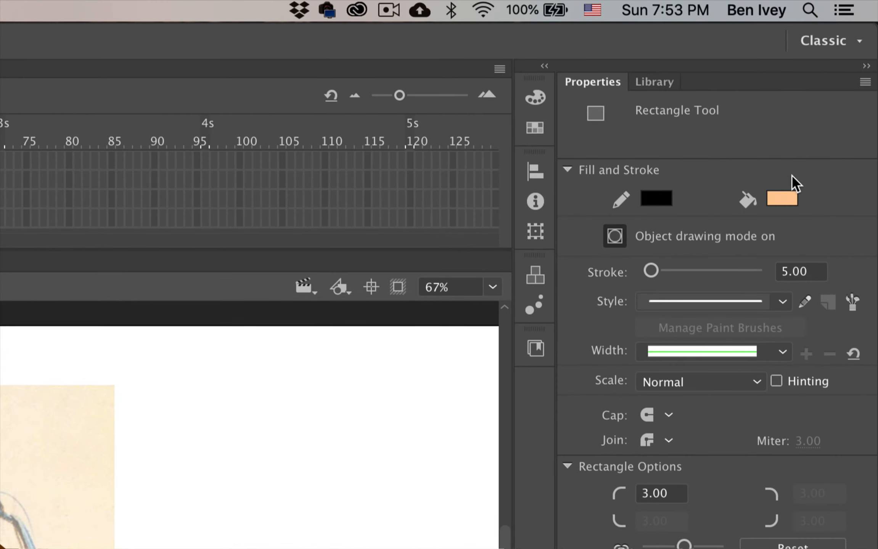
pyautogui.click(789, 192)
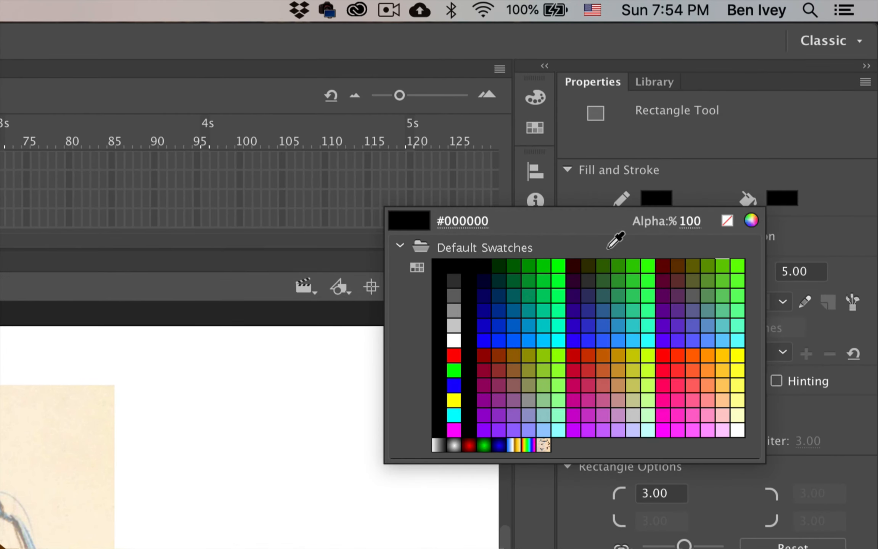
pyautogui.click(573, 356)
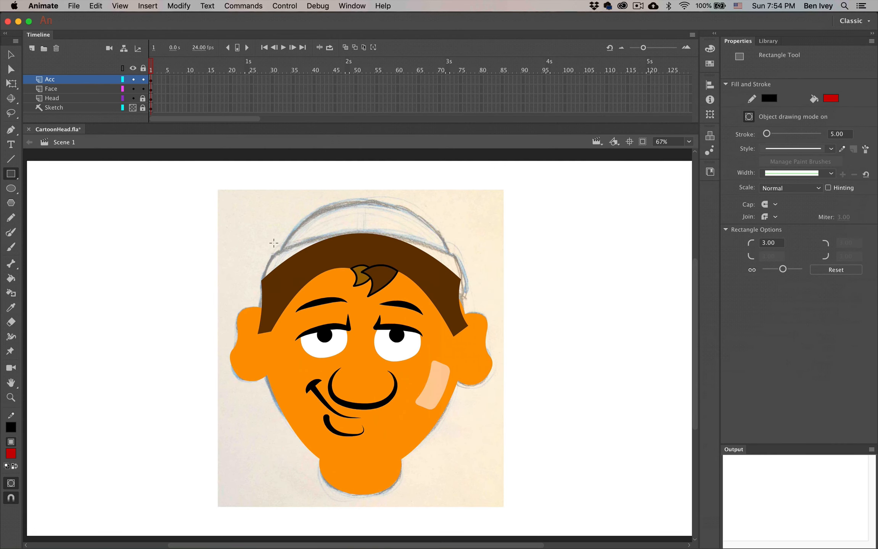
pyautogui.moveTo(260, 249)
pyautogui.mouseDown()
pyautogui.moveTo(353, 292)
pyautogui.moveTo(465, 292)
pyautogui.mouseUp()
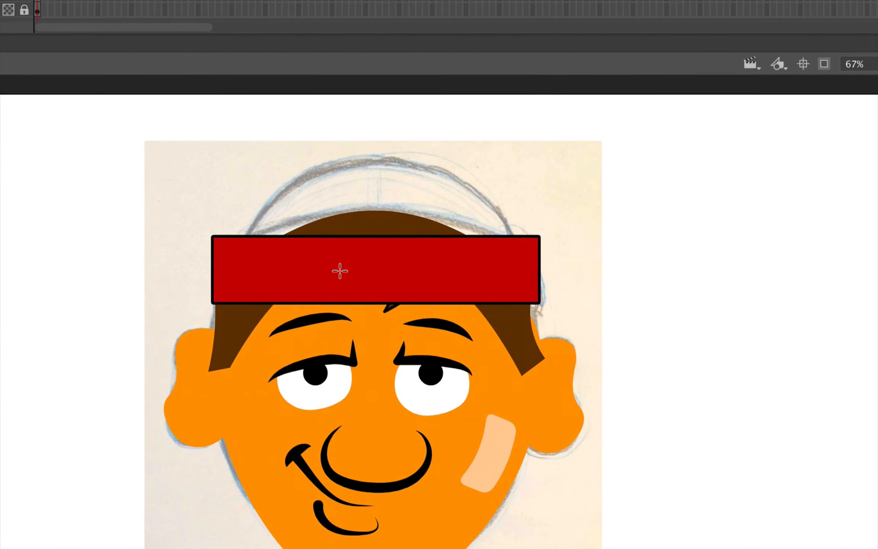
# Try arching the band's top edge, undo it, and select the band with Free Transform
pyautogui.press('v')
pyautogui.press('r')
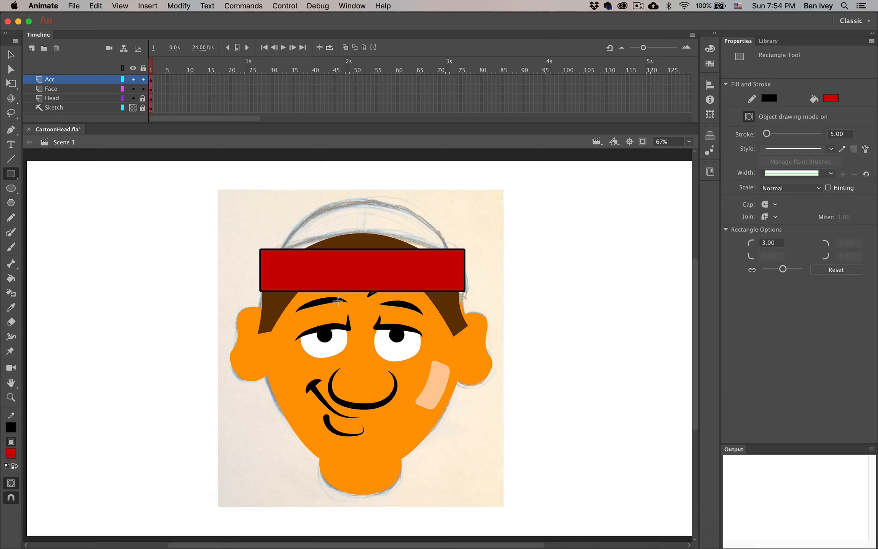
pyautogui.press('super')
pyautogui.moveTo(366, 250); pyautogui.dragTo(366, 229)
pyautogui.press('super+z')
pyautogui.click(9, 56)
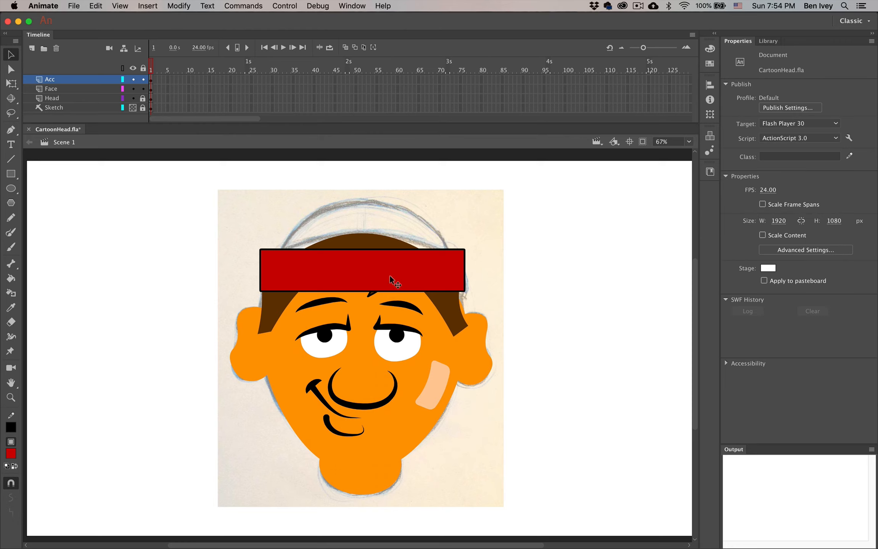
pyautogui.click(381, 283)
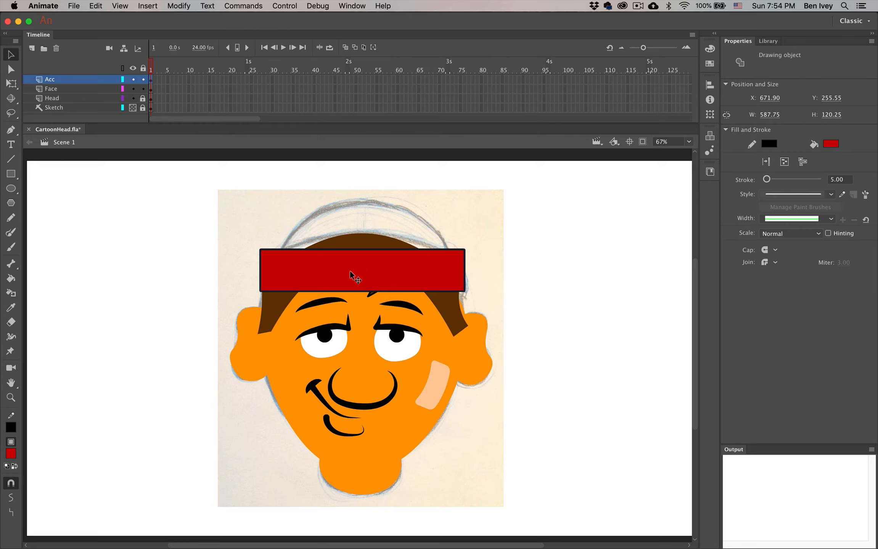
pyautogui.press('q')
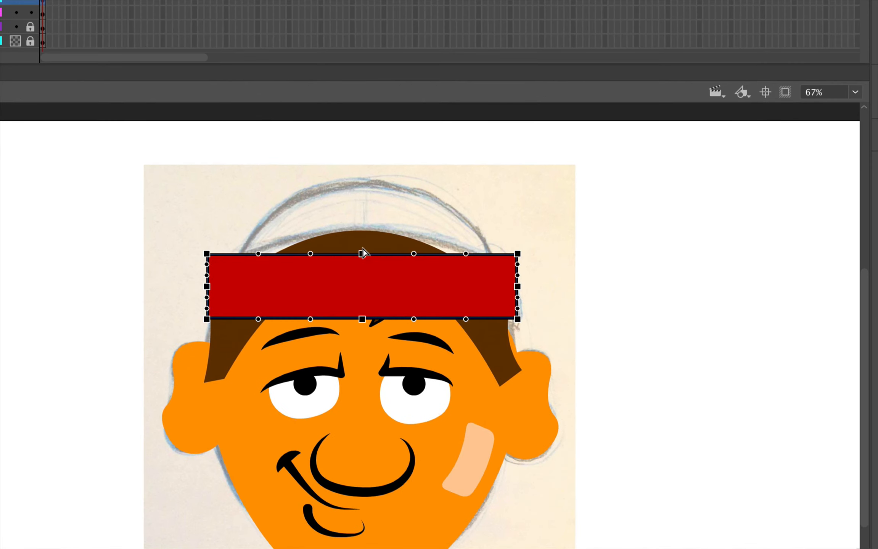
# Drag the band's top, bottom, corners and sides so it arches upward around the forehead
pyautogui.moveTo(363, 249); pyautogui.dragTo(362, 223)
pyautogui.moveTo(362, 319); pyautogui.dragTo(360, 287)
pyautogui.moveTo(259, 319); pyautogui.dragTo(258, 303)
pyautogui.moveTo(467, 319); pyautogui.dragTo(467, 307)
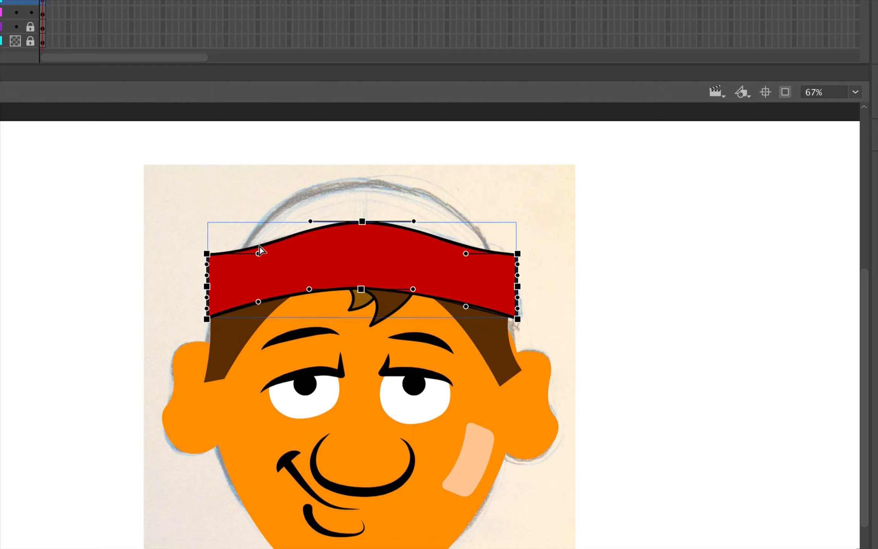
pyautogui.moveTo(258, 253); pyautogui.dragTo(258, 240)
pyautogui.moveTo(466, 255); pyautogui.dragTo(465, 239)
pyautogui.moveTo(518, 286); pyautogui.dragTo(526, 287)
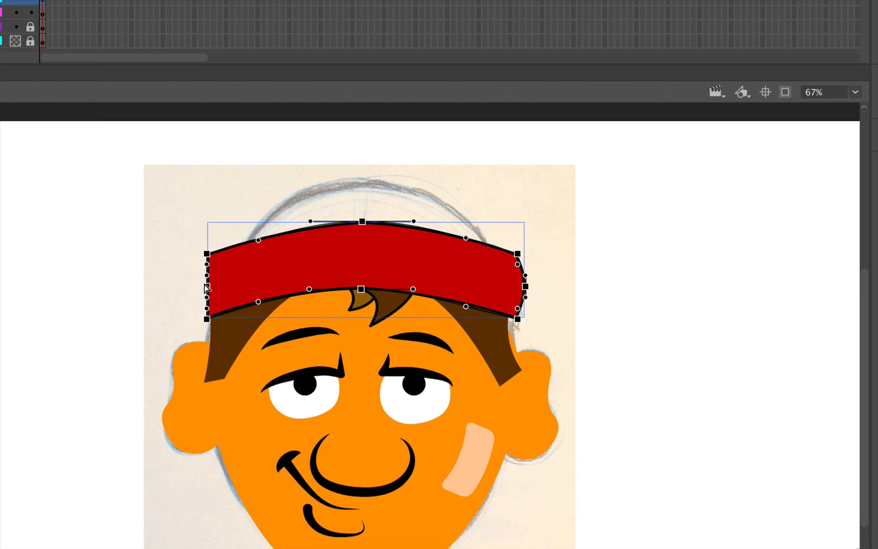
pyautogui.moveTo(204, 288); pyautogui.dragTo(198, 287)
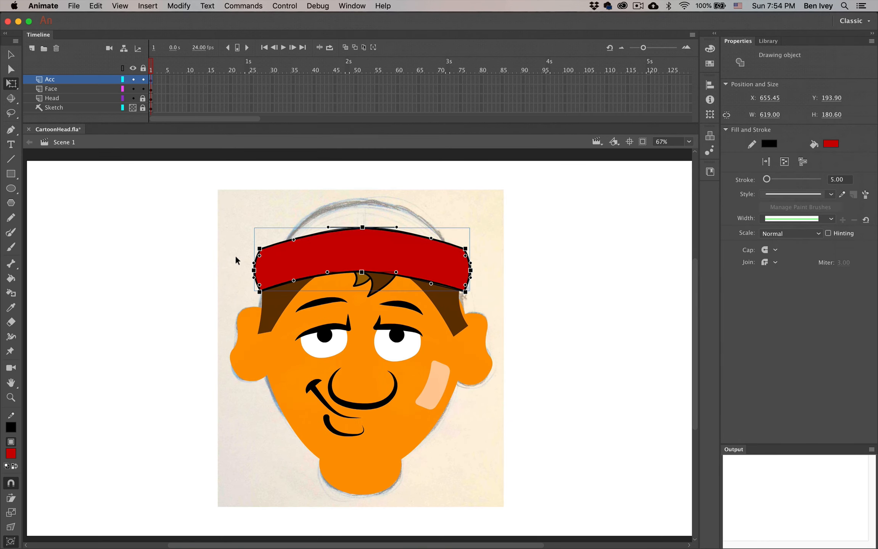
pyautogui.click(236, 260)
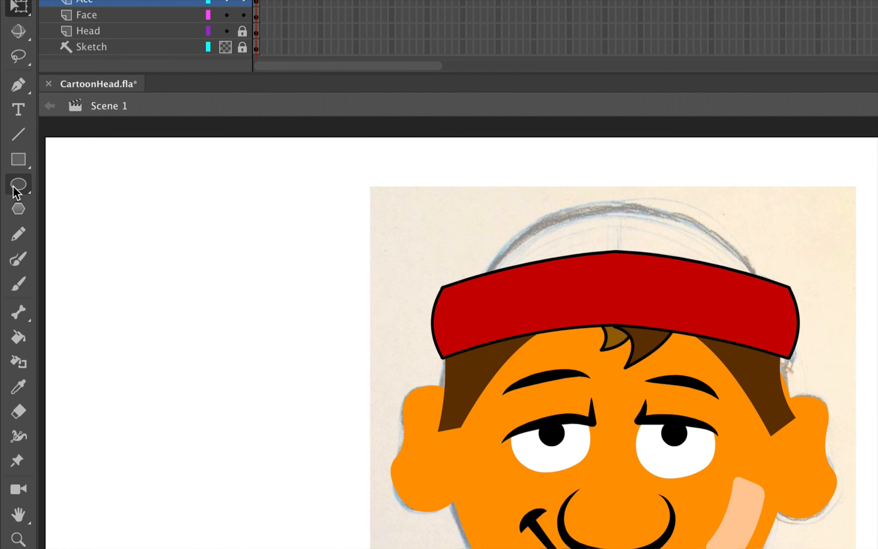
# Draw a red oval over the band and bend its top, bottom and sides into a crown
pyautogui.click(17, 191)
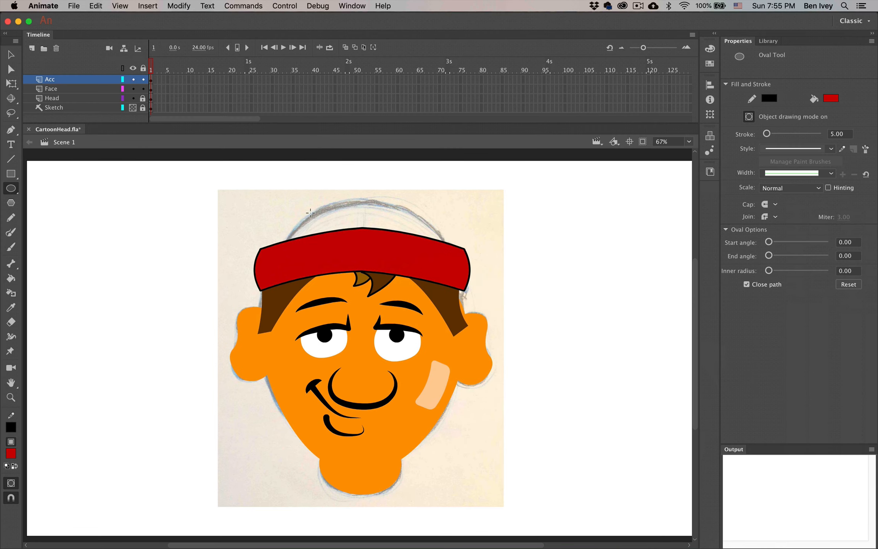
pyautogui.moveTo(293, 204)
pyautogui.mouseDown()
pyautogui.moveTo(364, 256)
pyautogui.moveTo(438, 269)
pyautogui.mouseUp()
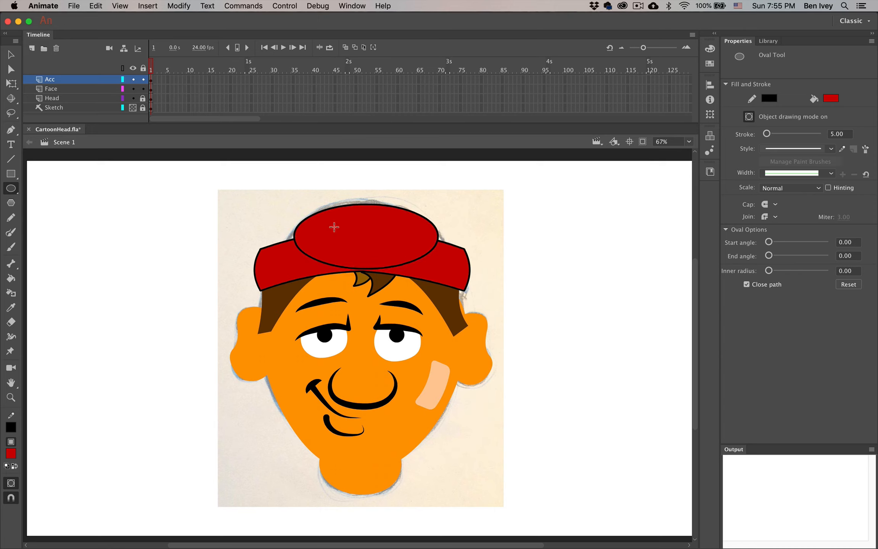
pyautogui.moveTo(362, 272); pyautogui.dragTo(365, 253)
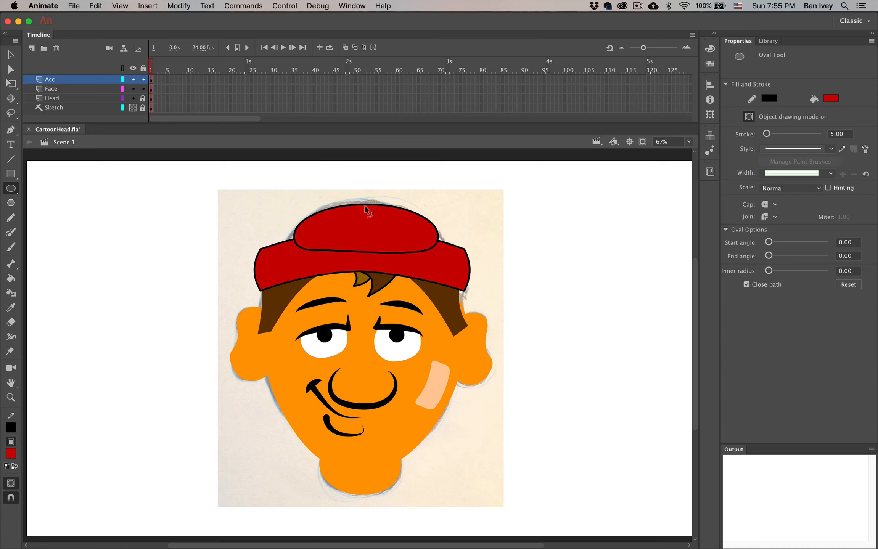
pyautogui.moveTo(365, 207); pyautogui.dragTo(368, 201)
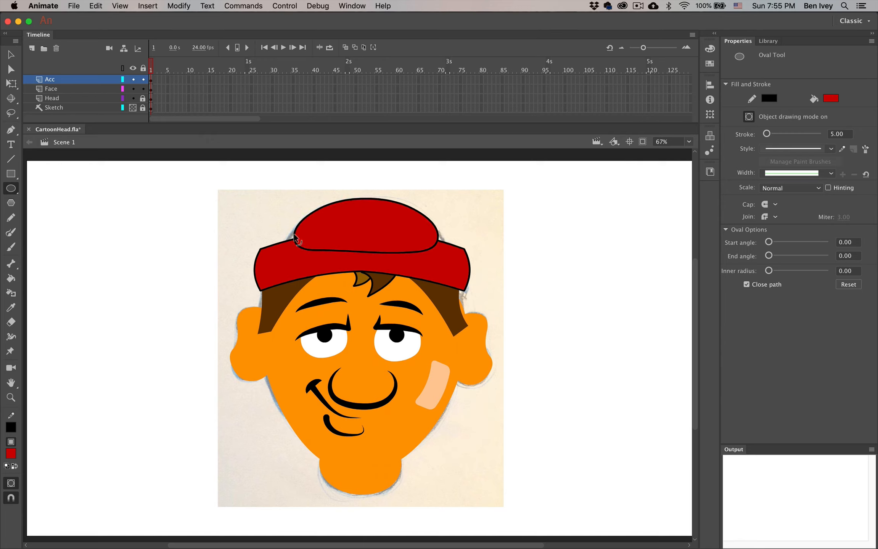
pyautogui.moveTo(294, 237); pyautogui.dragTo(286, 236)
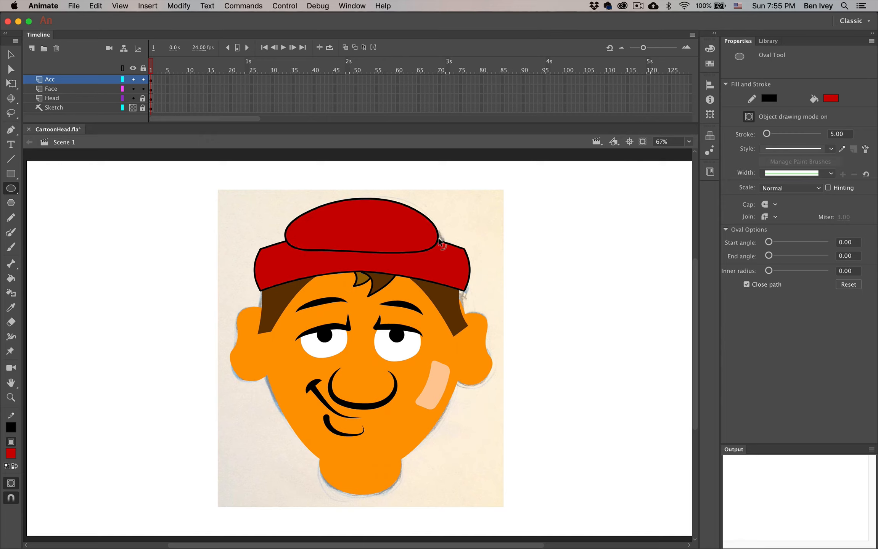
pyautogui.moveTo(439, 240); pyautogui.dragTo(446, 240)
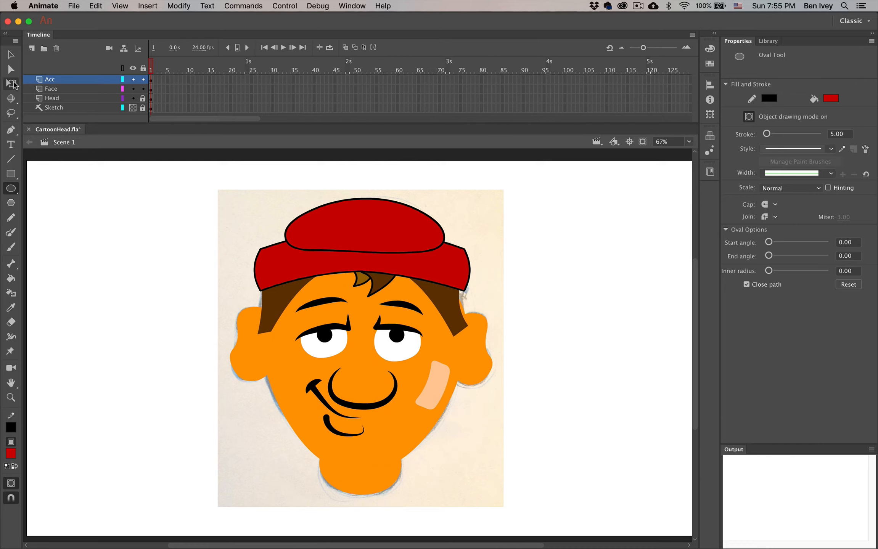
# Send the red crown backward so it sits behind the brim
pyautogui.click(10, 55)
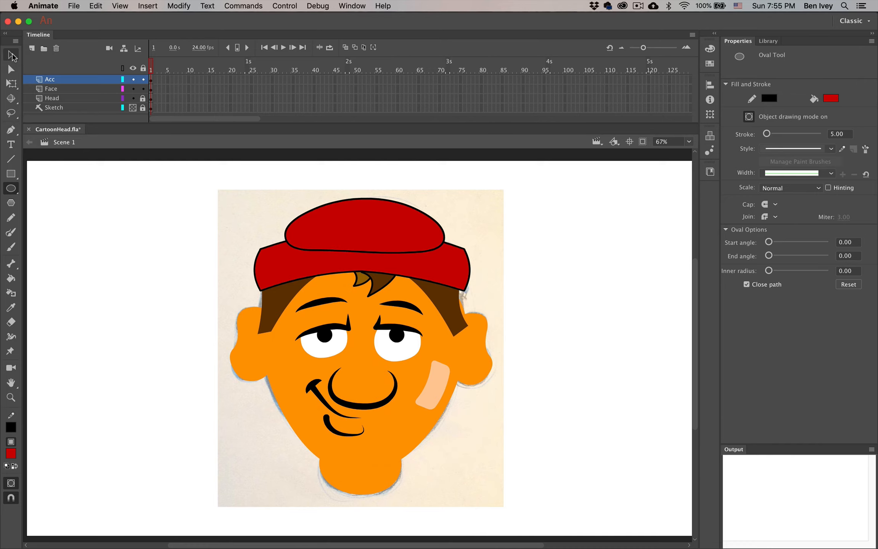
pyautogui.click(341, 221)
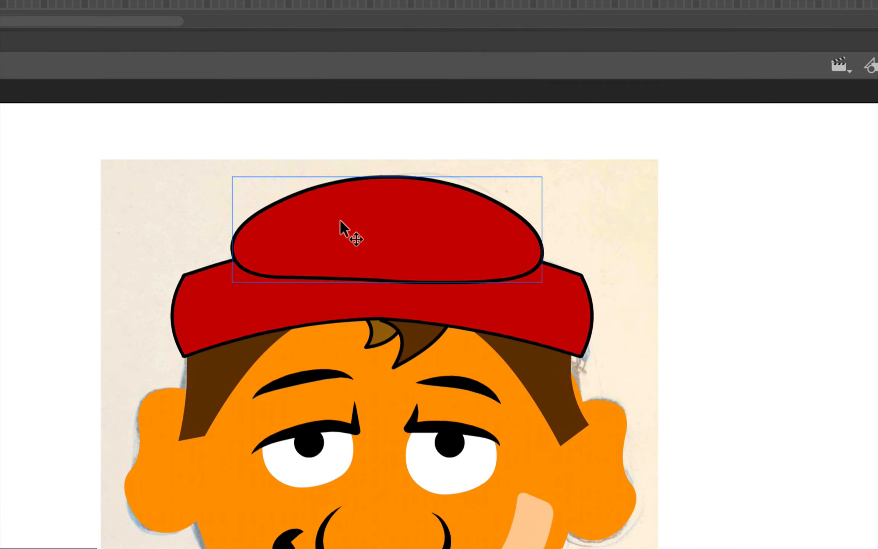
pyautogui.hotkey('ctrl', 'shift', 'Down')
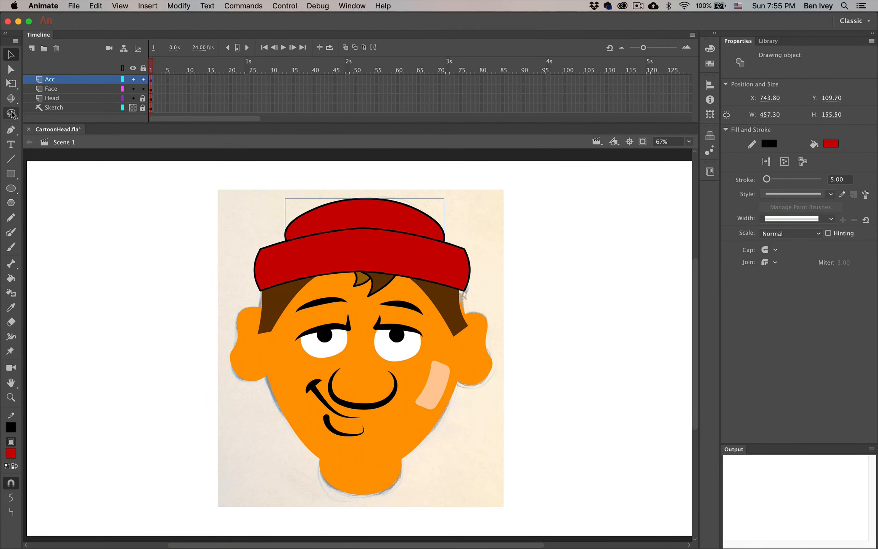
# Widen and heighten the crown with Free Transform, then nudge it down slightly
pyautogui.click(11, 84)
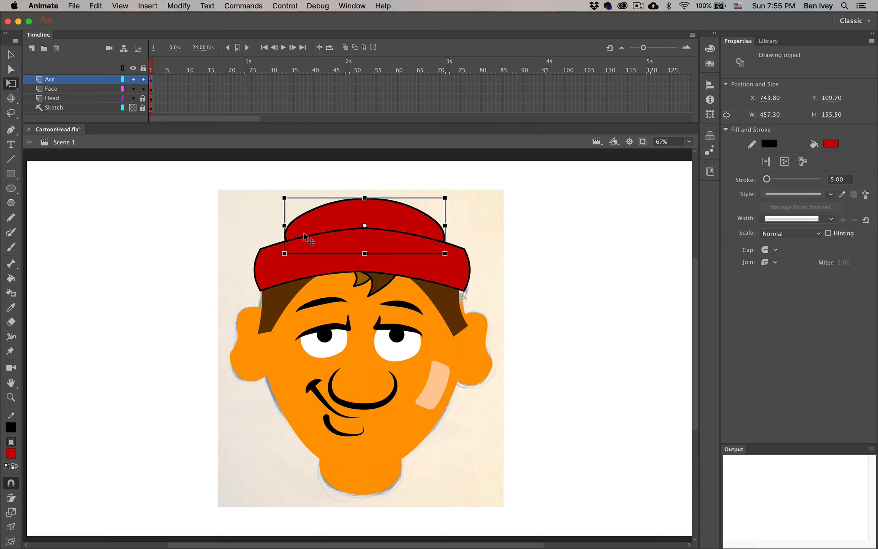
pyautogui.moveTo(275, 227)
pyautogui.mouseDown()
pyautogui.moveTo(247, 226)
pyautogui.moveTo(259, 226)
pyautogui.mouseUp()
pyautogui.moveTo(365, 254); pyautogui.dragTo(363, 263)
pyautogui.press('Down')
pyautogui.press('Down')
pyautogui.press('Down')
pyautogui.press('Down')
pyautogui.press('Down')
pyautogui.press('Down')
pyautogui.press('Down')
pyautogui.press('Down')
pyautogui.press('Down')
pyautogui.press('Down')
pyautogui.press('Down')
pyautogui.press('Down')
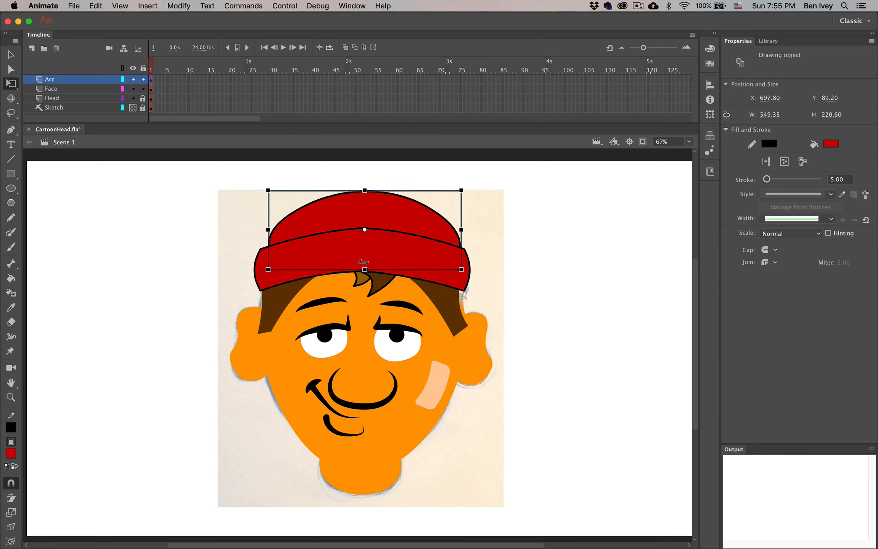
pyautogui.click(227, 259)
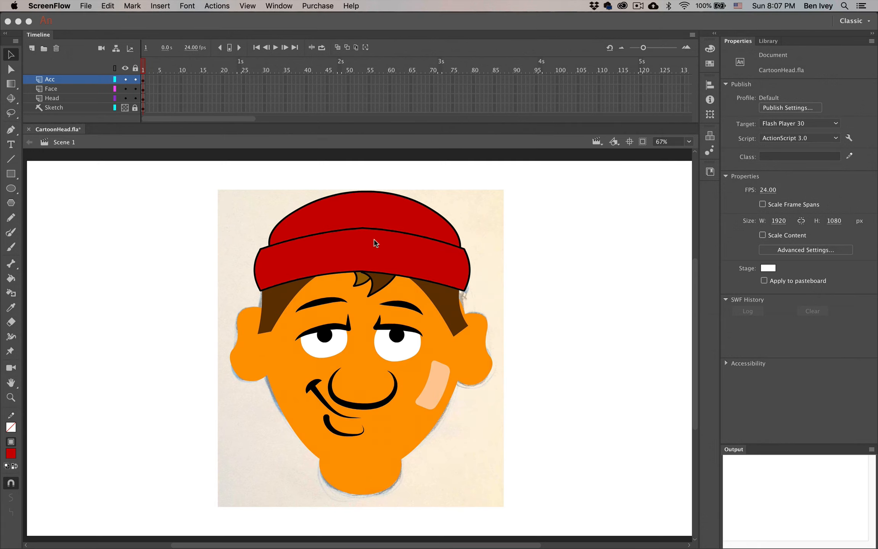
pyautogui.click(161, 276)
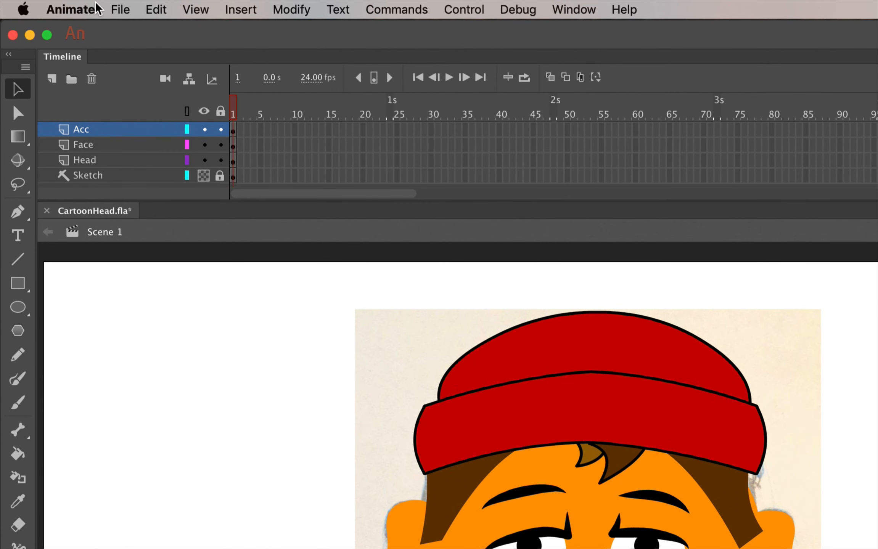
# Import Texture.jpg to the stage via File > Import > Import to Stage
pyautogui.click(70, 6)
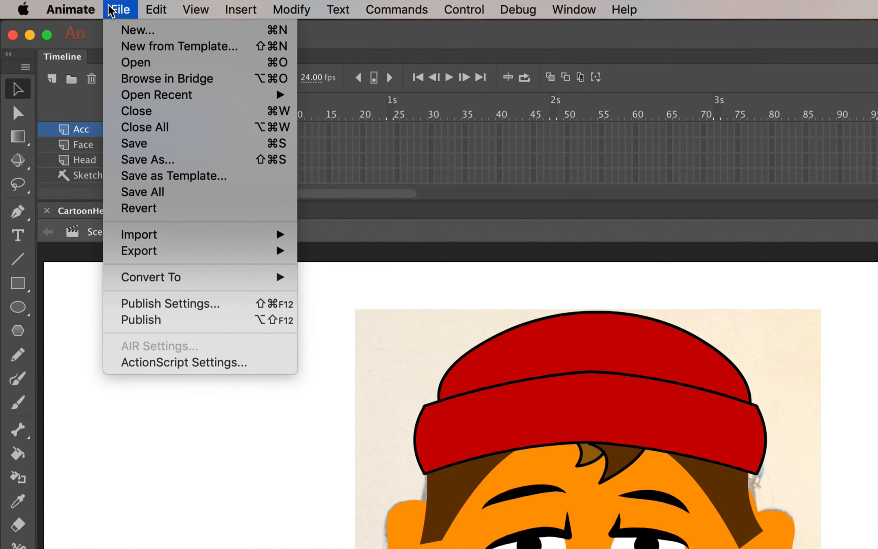
pyautogui.moveTo(176, 234)
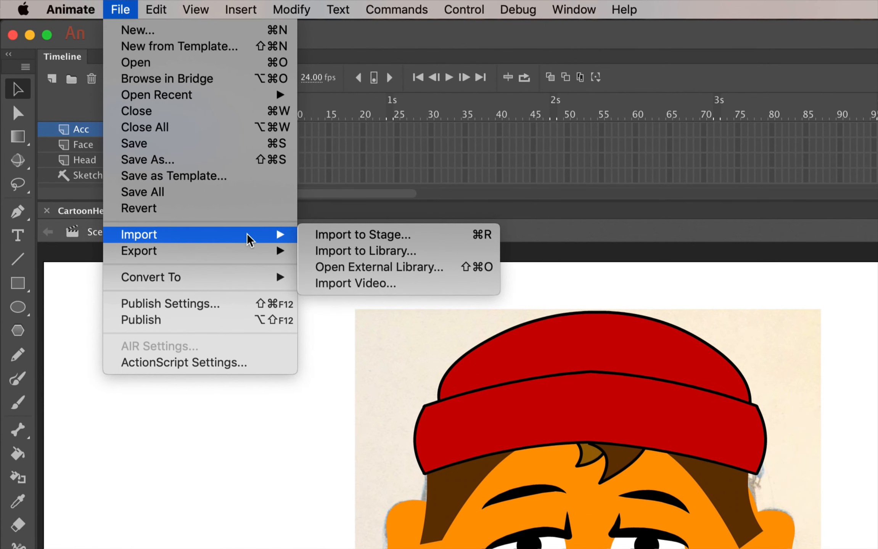
pyautogui.click(343, 240)
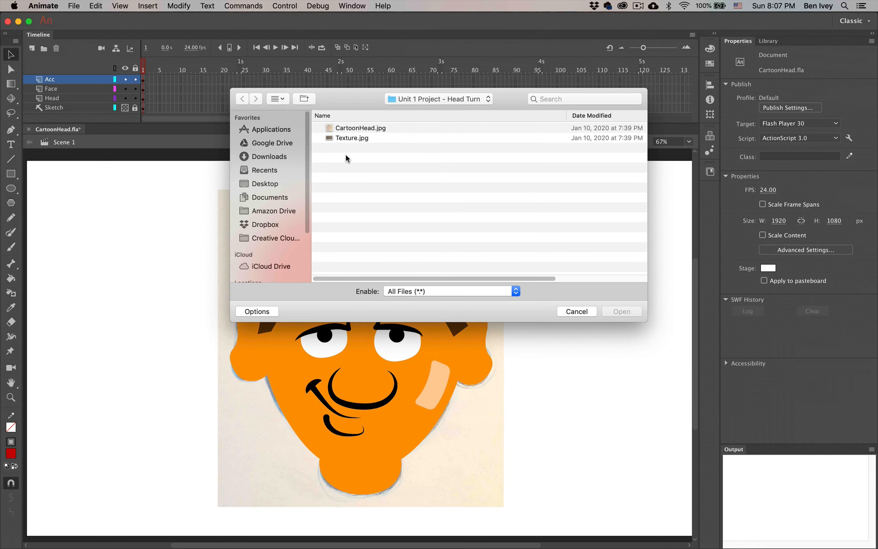
pyautogui.click(355, 138)
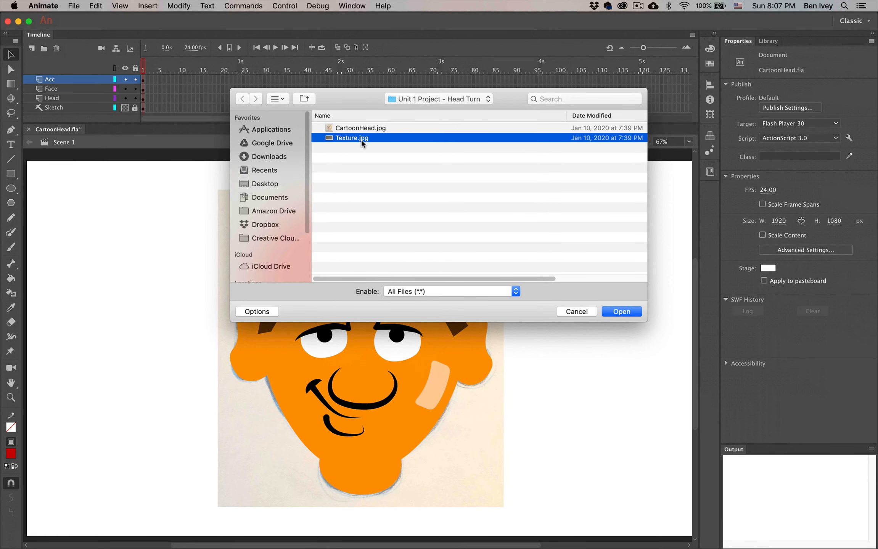
pyautogui.click(621, 312)
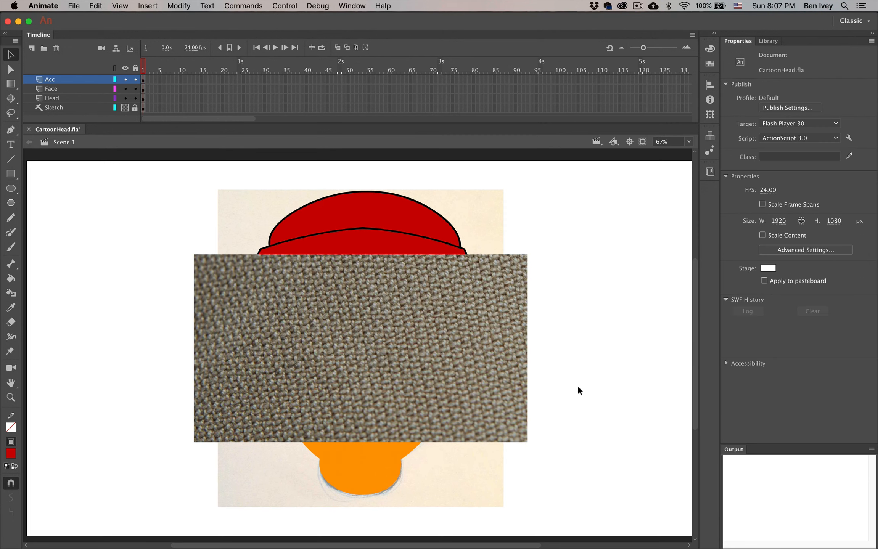
pyautogui.click(260, 309)
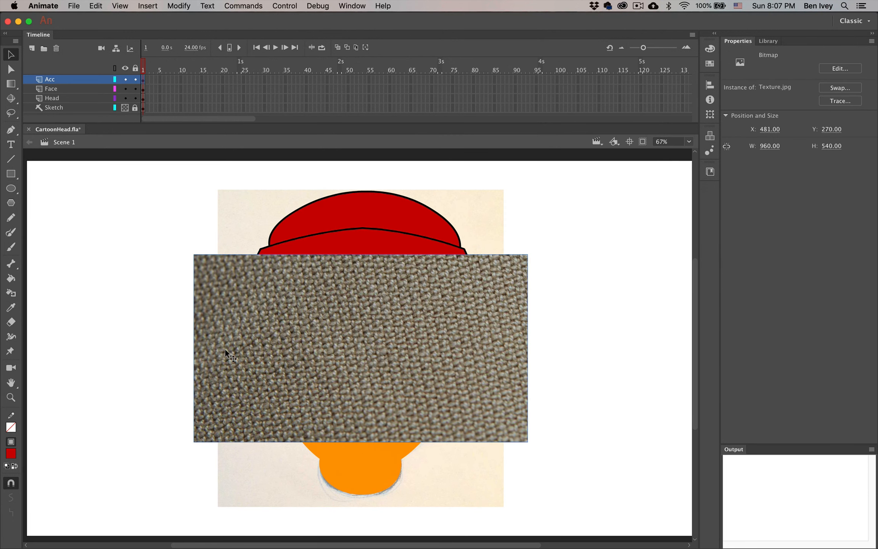
# Move the texture image right of the face and fill the brim with the Texture.jpg bitmap
pyautogui.moveTo(215, 363); pyautogui.dragTo(536, 346)
pyautogui.click(515, 198)
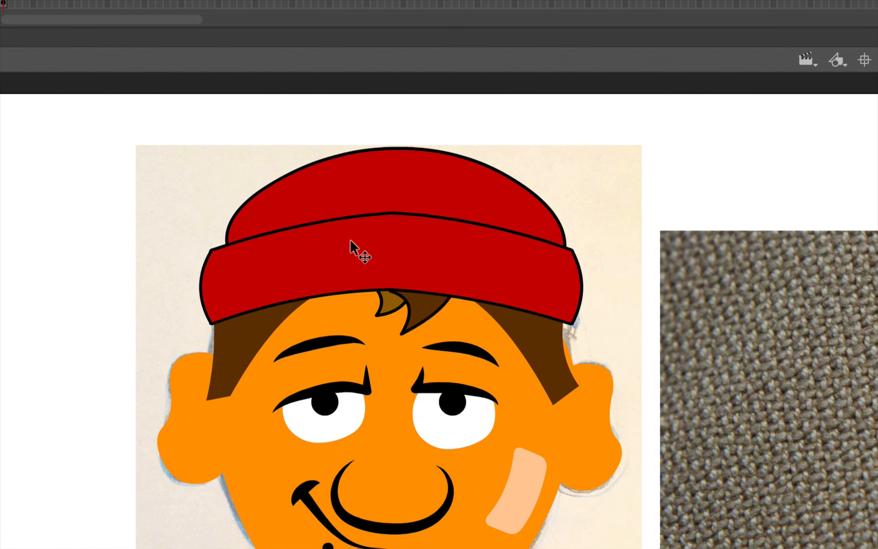
pyautogui.click(350, 244)
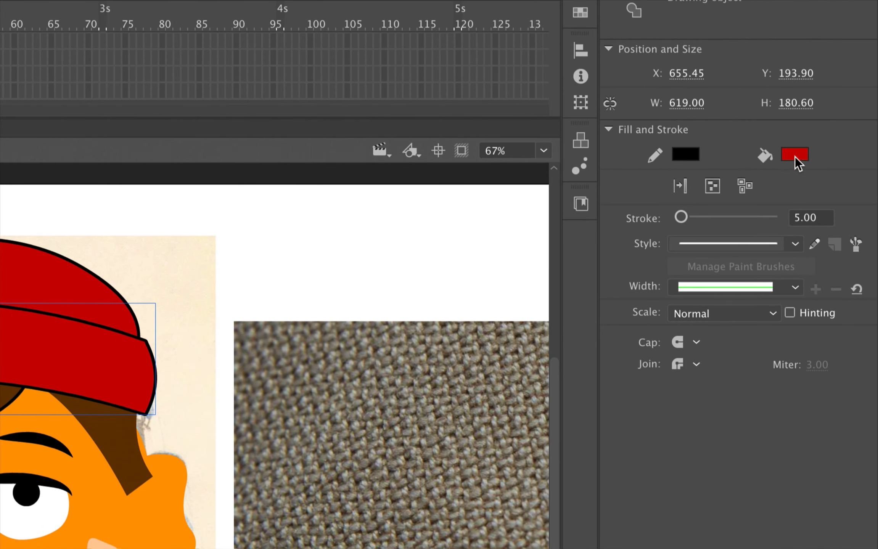
pyautogui.click(796, 156)
pyautogui.click(704, 337)
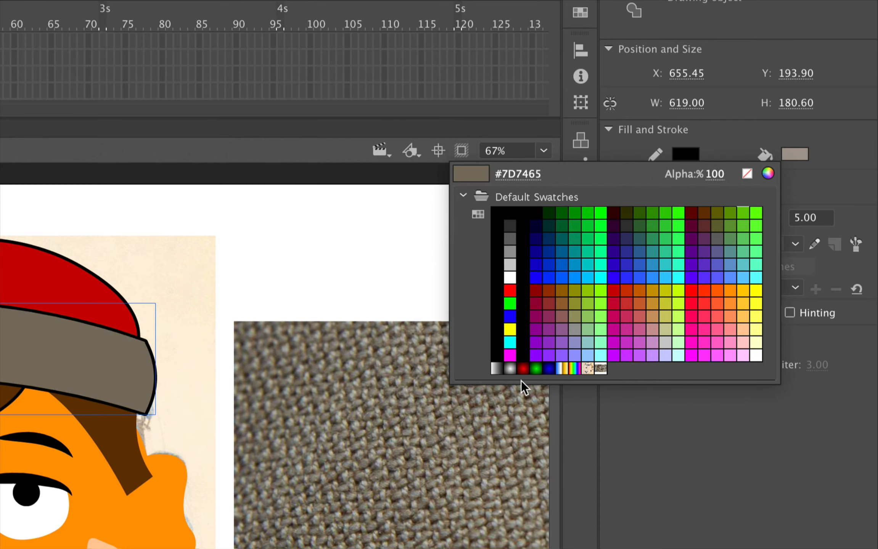
pyautogui.click(601, 368)
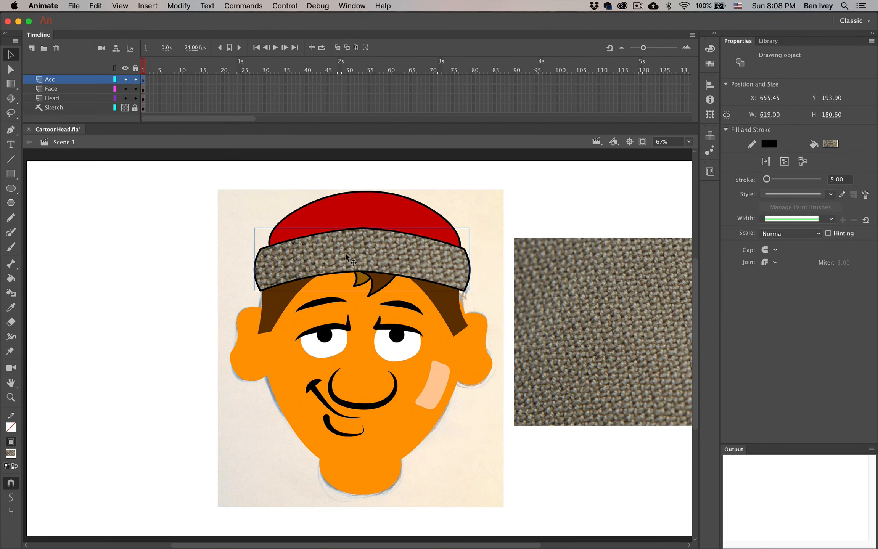
pyautogui.click(194, 203)
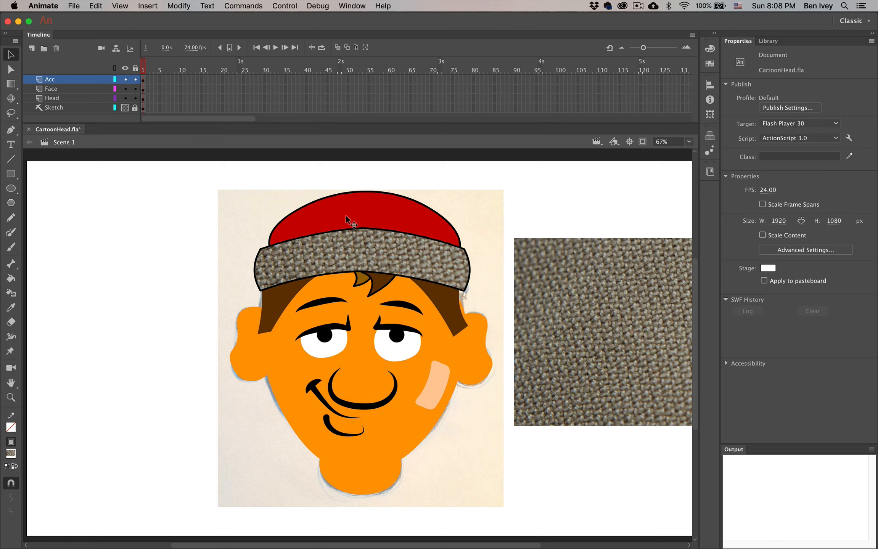
# Fill the crown with the same fabric bitmap
pyautogui.click(365, 220)
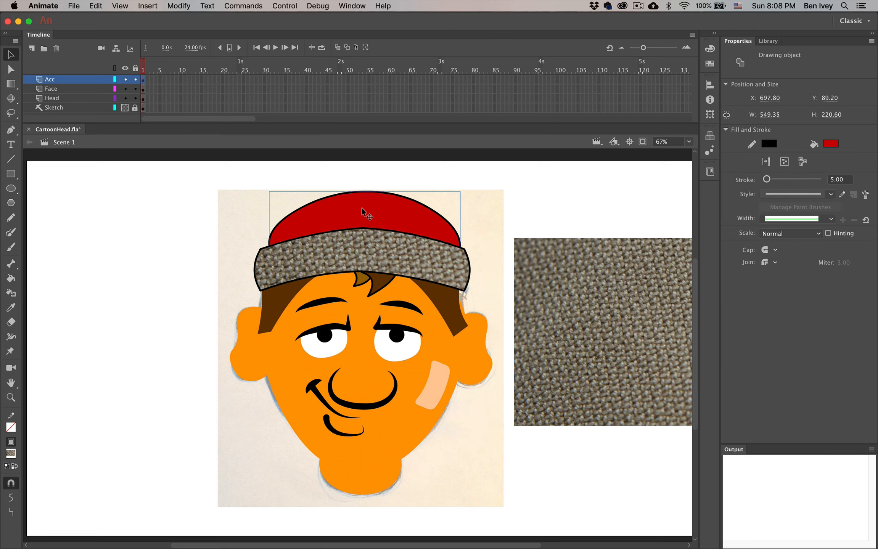
pyautogui.click(832, 144)
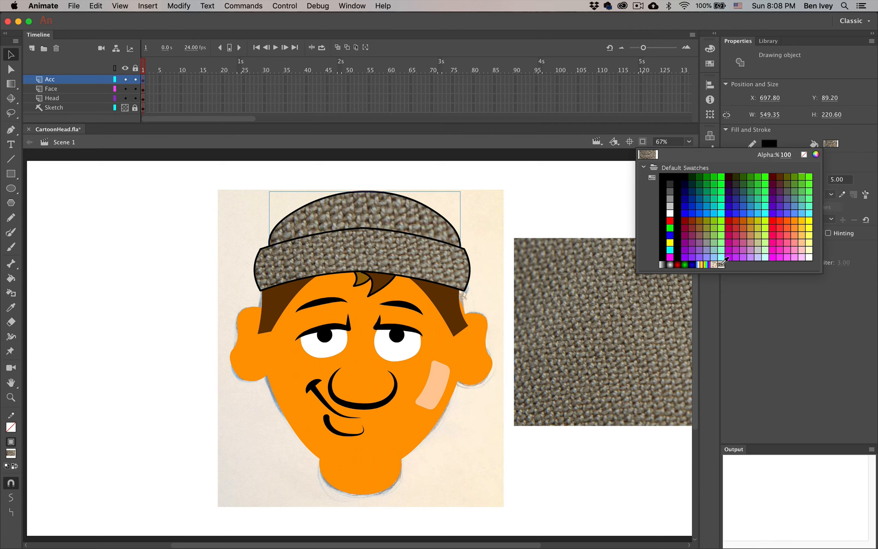
pyautogui.click(721, 264)
pyautogui.click(190, 201)
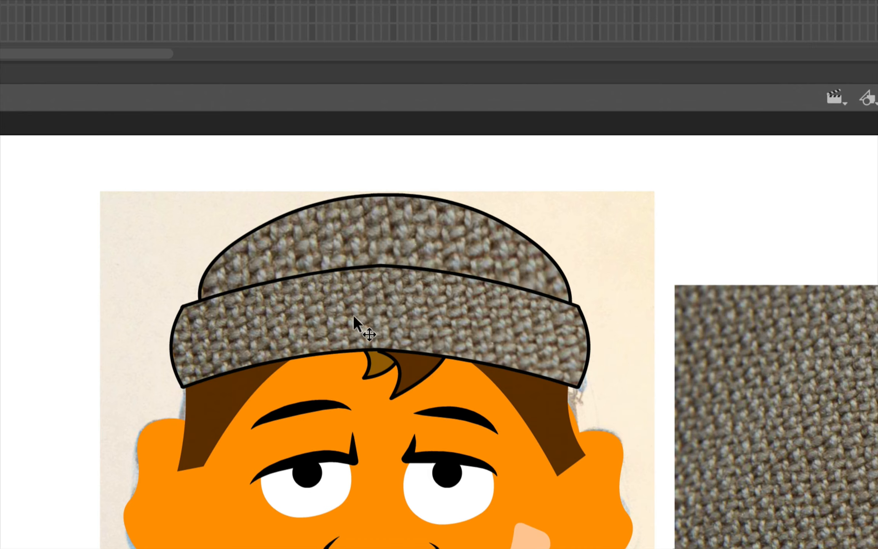
pyautogui.click(362, 303)
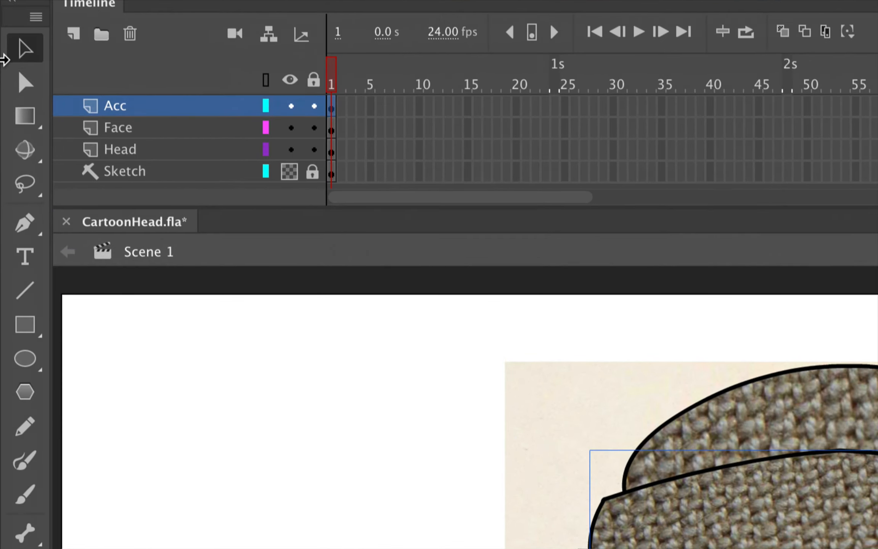
# Shrink the brim's knit texture fill with the Gradient Transform tool
pyautogui.click(6, 81)
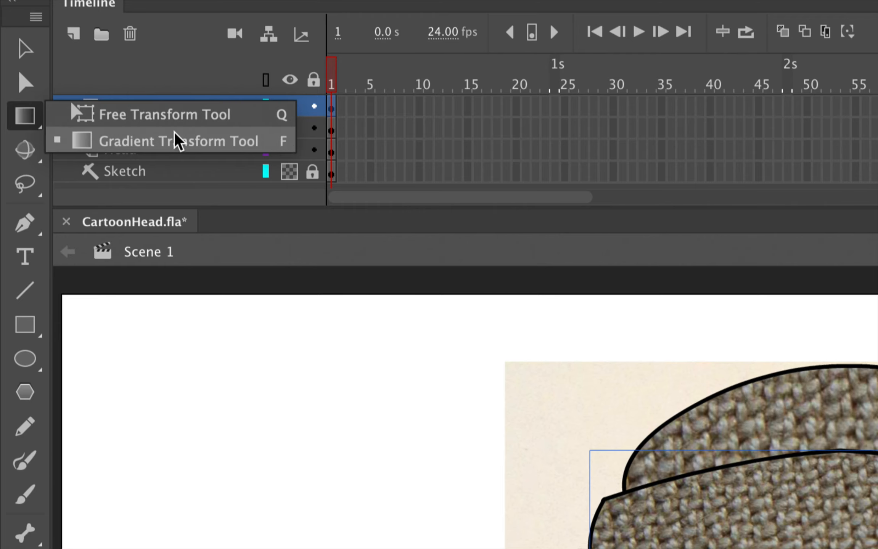
pyautogui.click(133, 151)
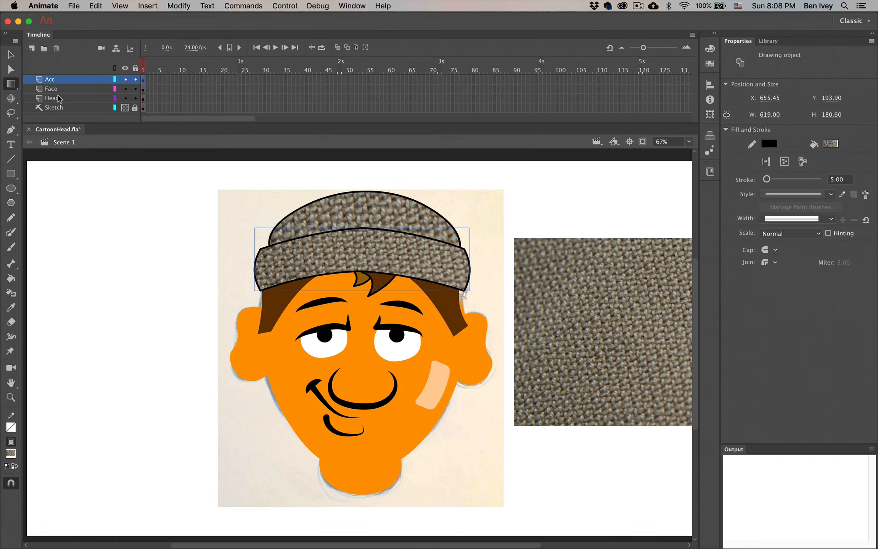
pyautogui.click(305, 254)
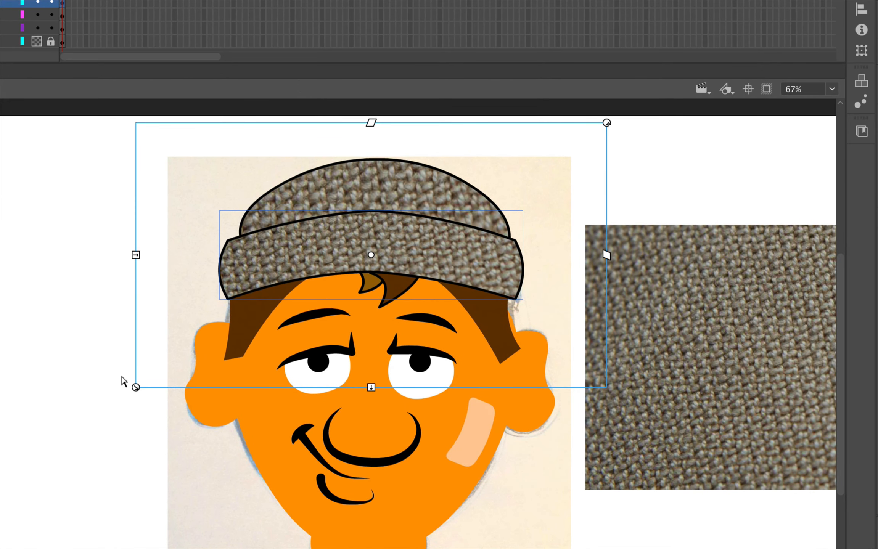
pyautogui.moveTo(136, 389); pyautogui.dragTo(164, 380)
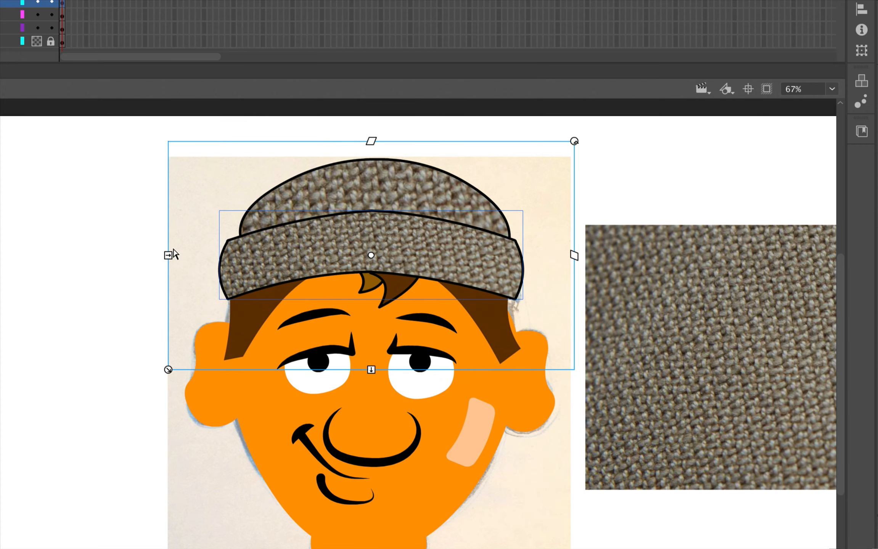
pyautogui.moveTo(172, 255)
pyautogui.mouseDown()
pyautogui.moveTo(189, 258)
pyautogui.moveTo(171, 256)
pyautogui.mouseUp()
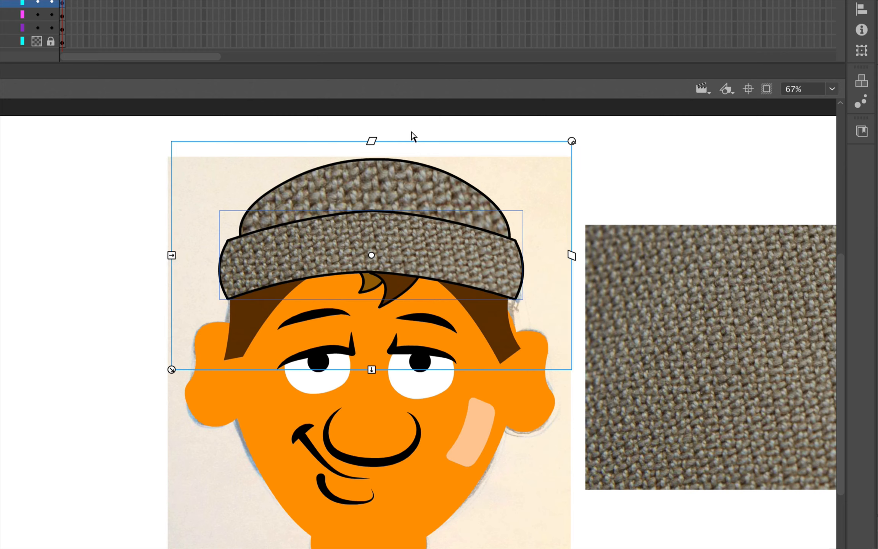
pyautogui.moveTo(372, 141); pyautogui.dragTo(327, 152)
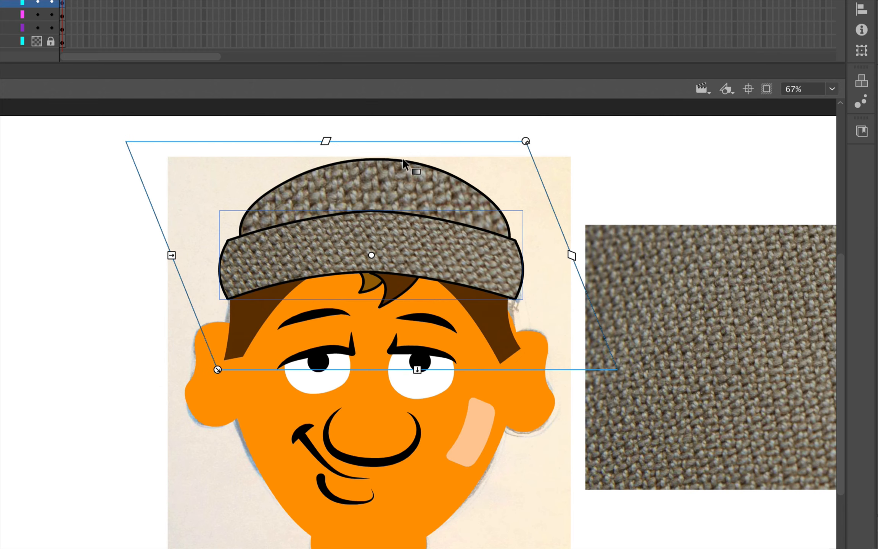
pyautogui.moveTo(529, 141)
pyautogui.mouseDown()
pyautogui.moveTo(571, 182)
pyautogui.moveTo(522, 137)
pyautogui.mouseUp()
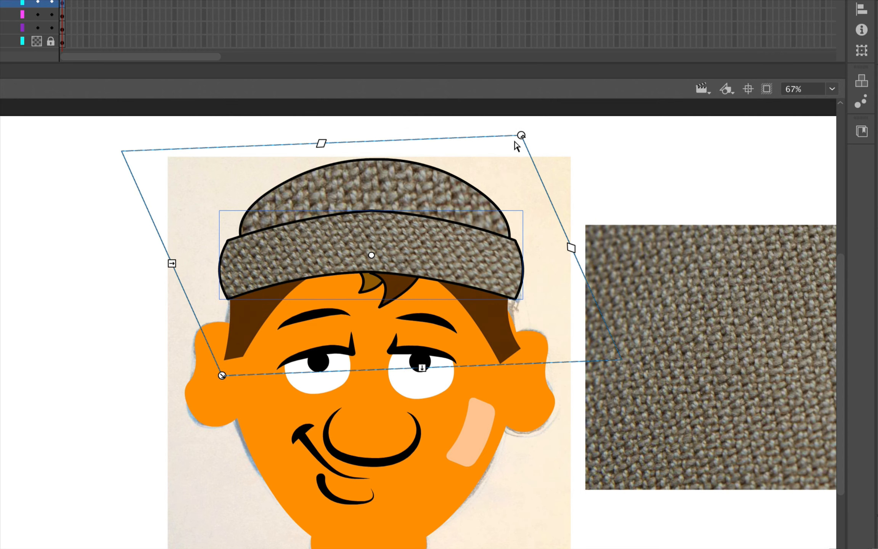
pyautogui.click(107, 323)
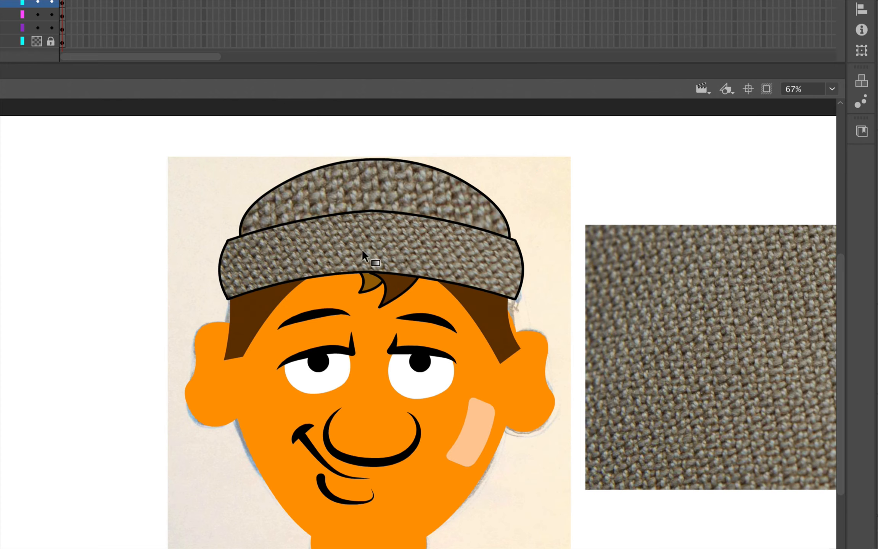
# Scale the crown's texture fill smaller and adjust its width and position
pyautogui.click(372, 184)
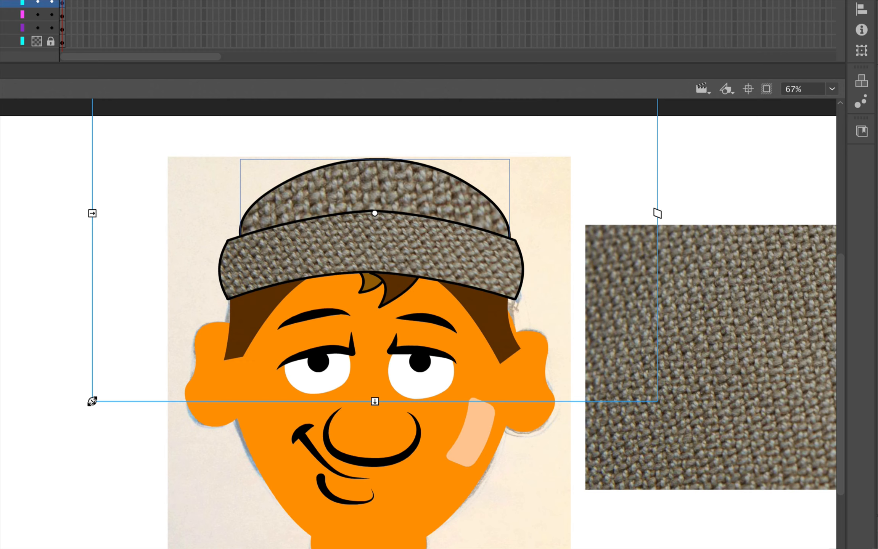
pyautogui.moveTo(92, 401); pyautogui.dragTo(132, 373)
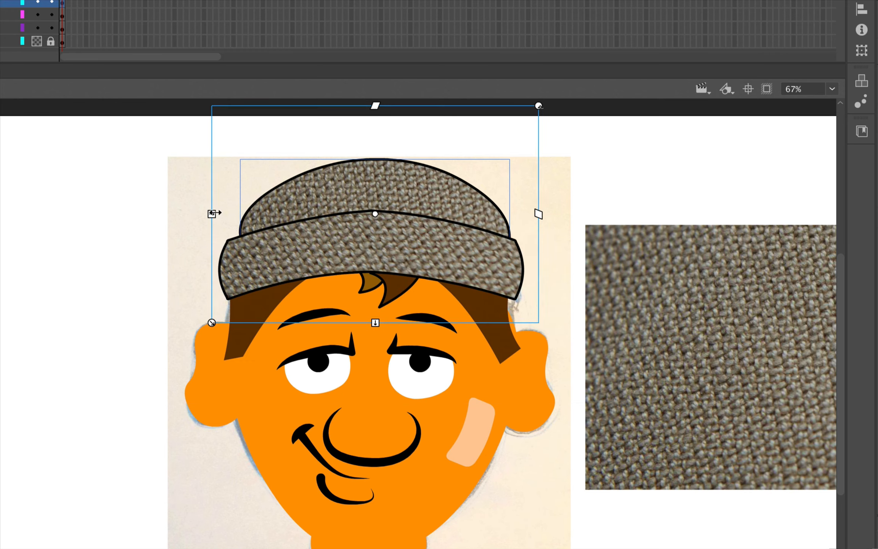
pyautogui.moveTo(215, 212); pyautogui.dragTo(207, 214)
pyautogui.click(199, 224)
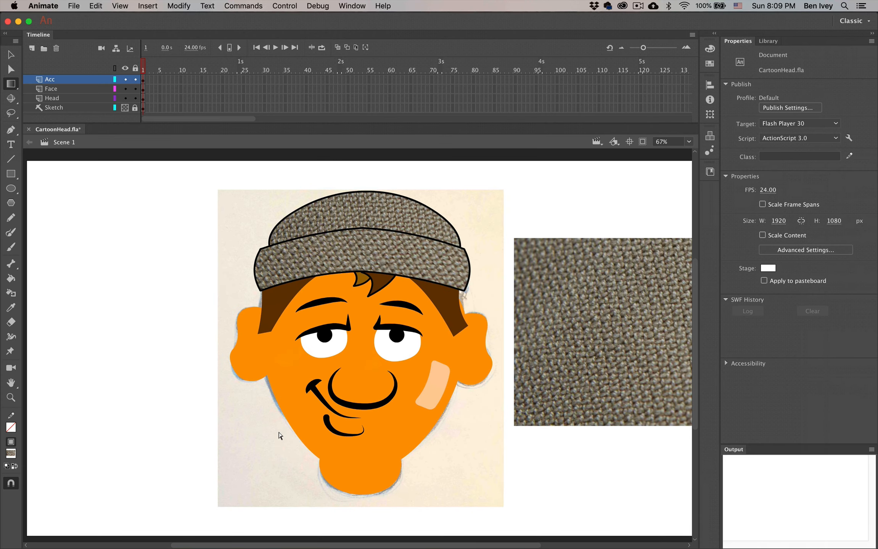
# Select the beanie's crown plus brim together, then open the Modify menu
pyautogui.click(269, 244)
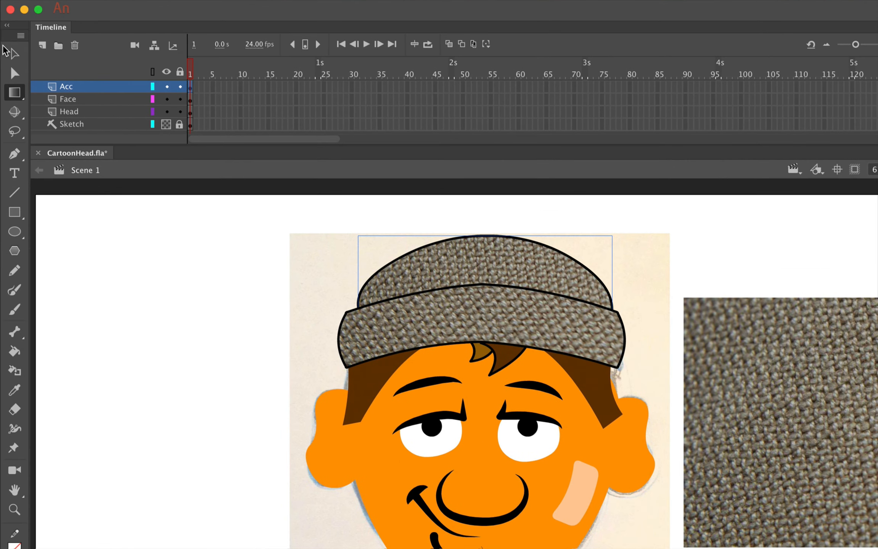
pyautogui.click(11, 54)
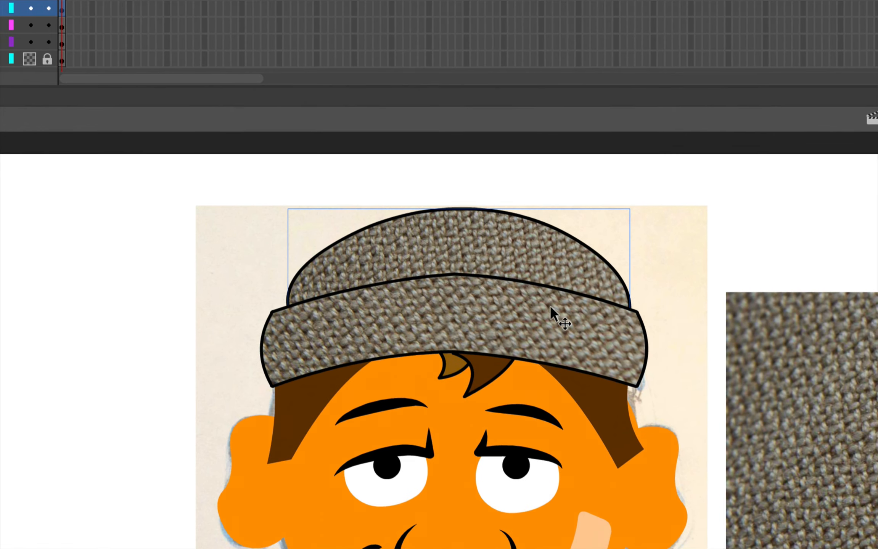
pyautogui.keyDown('shift'); pyautogui.click(442, 311); pyautogui.keyUp('shift')
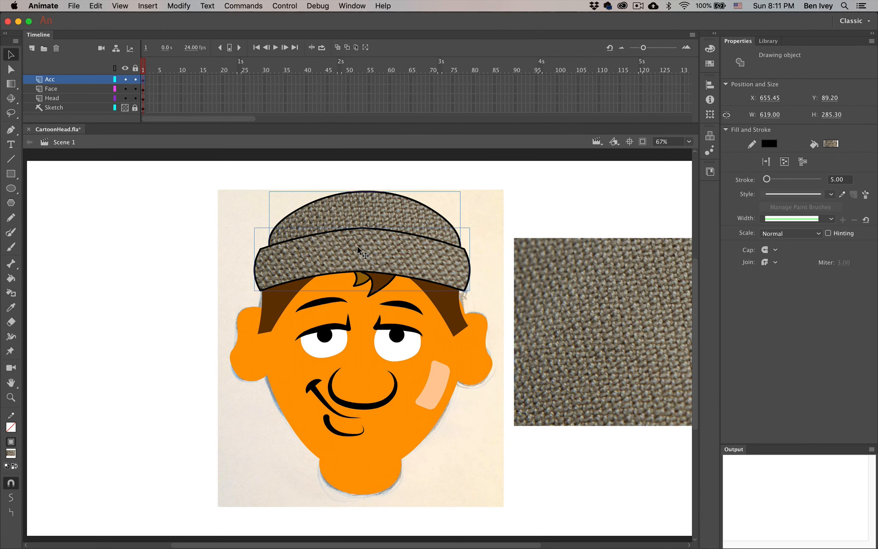
pyautogui.click(180, 5)
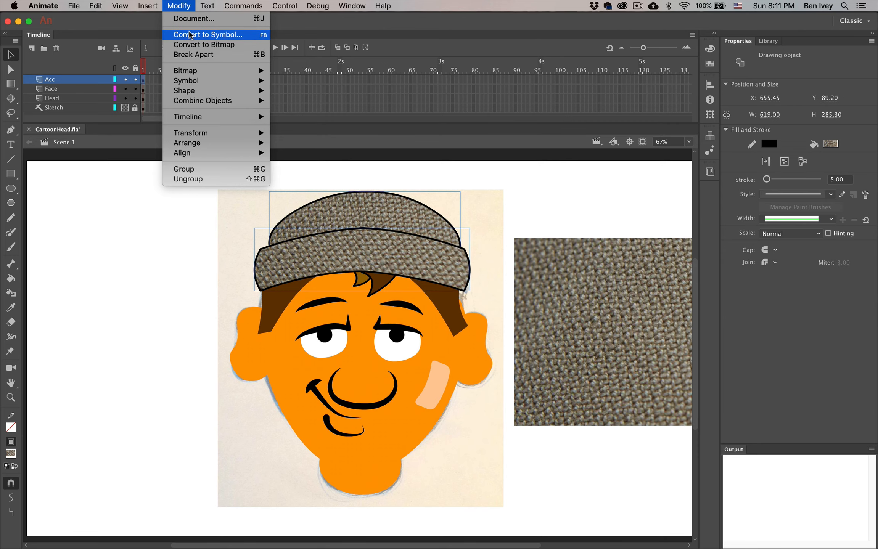
# Convert the selected beanie to a Graphic symbol named 'Hat'
pyautogui.click(190, 35)
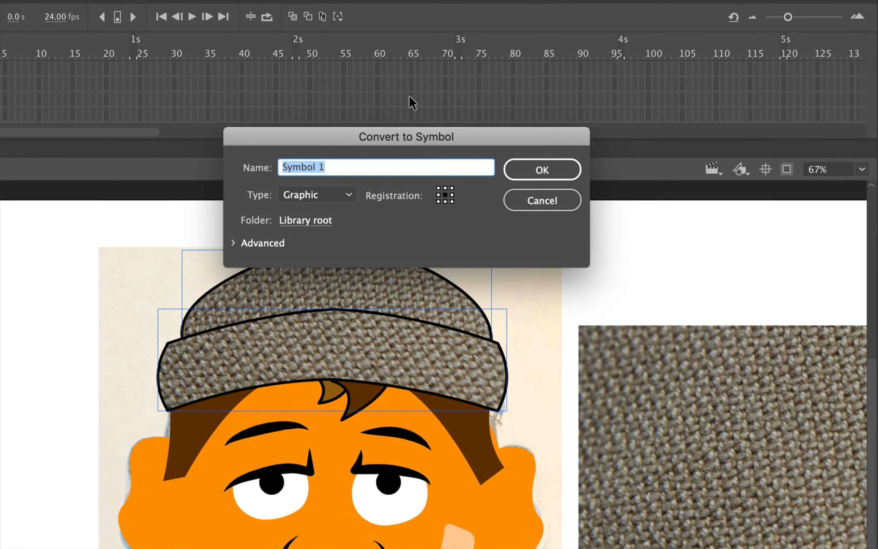
pyautogui.write('Hat')
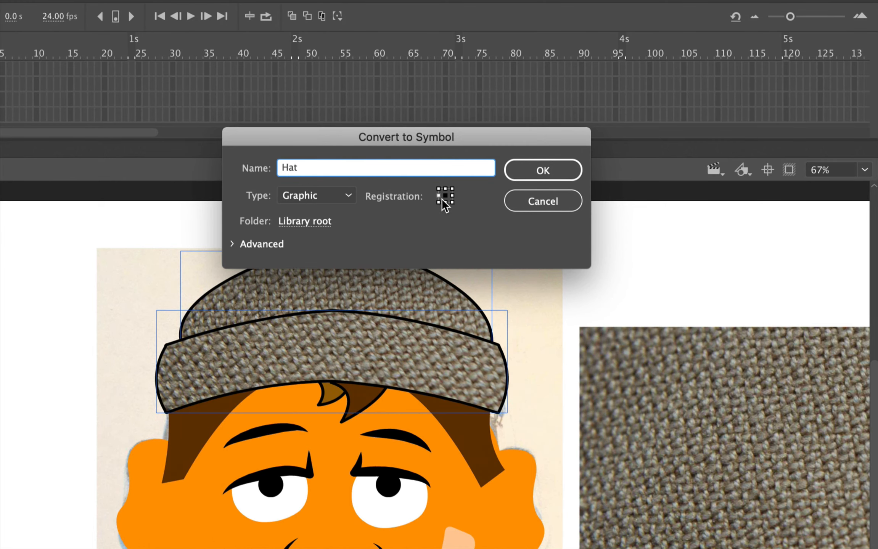
pyautogui.click(538, 173)
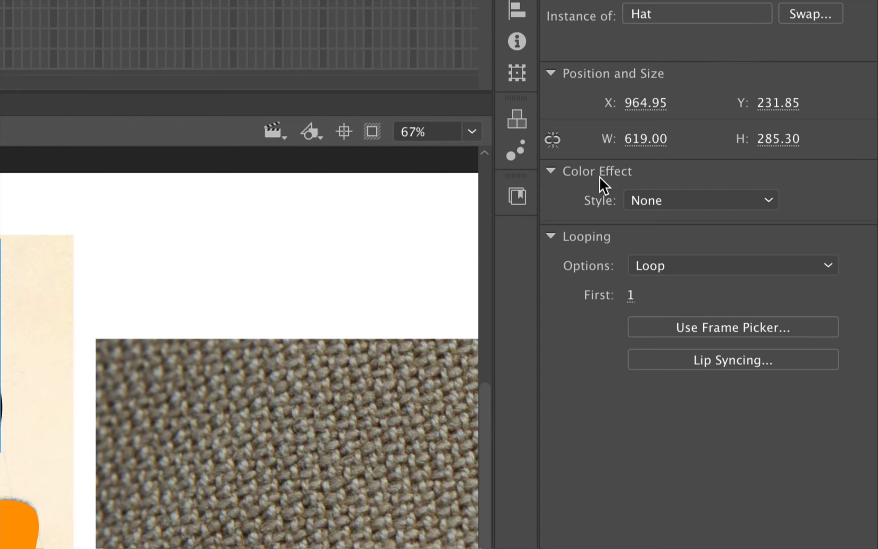
# Give the Hat instance a red Tint colour effect at 72% (Red 193), then deselect it
pyautogui.click(666, 199)
pyautogui.click(667, 272)
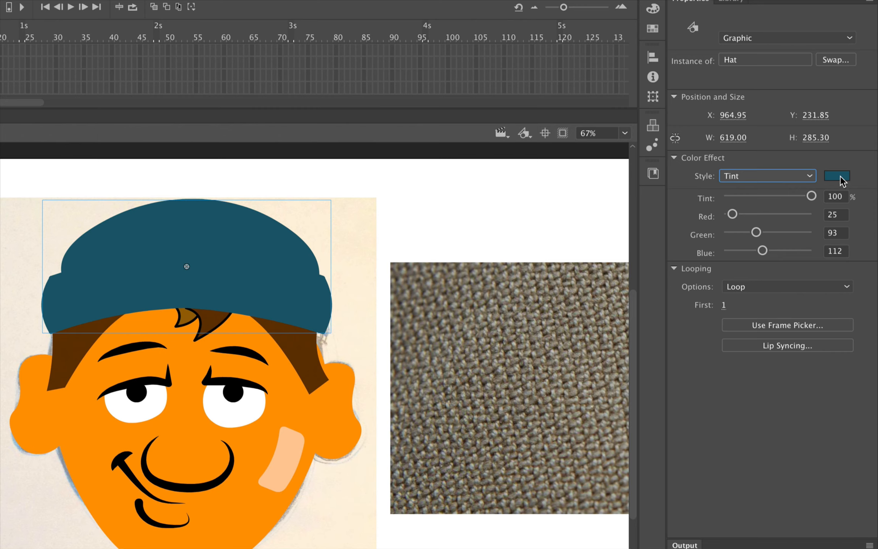
pyautogui.click(839, 176)
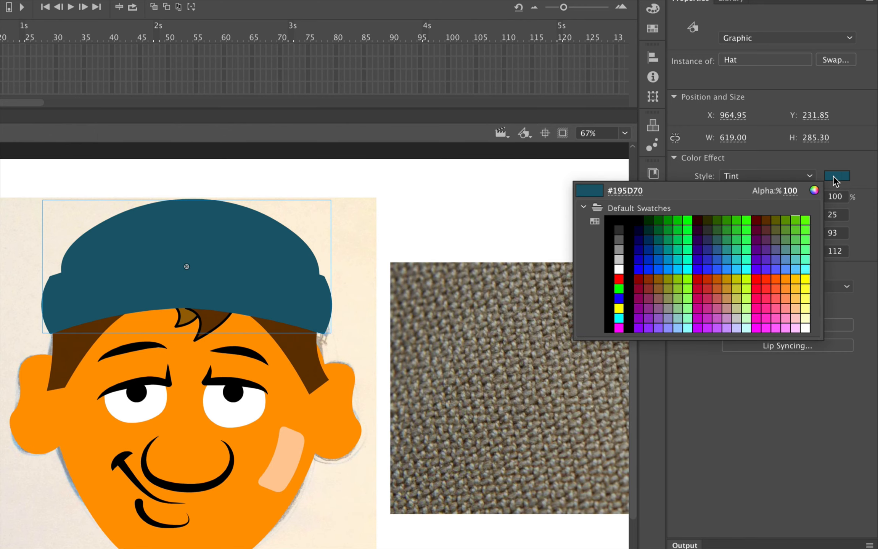
pyautogui.click(698, 280)
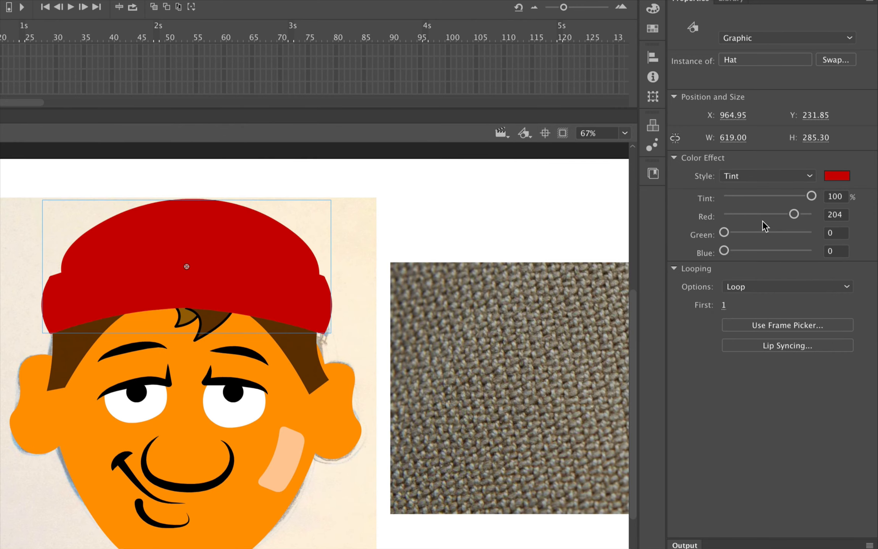
pyautogui.moveTo(812, 198); pyautogui.dragTo(787, 196)
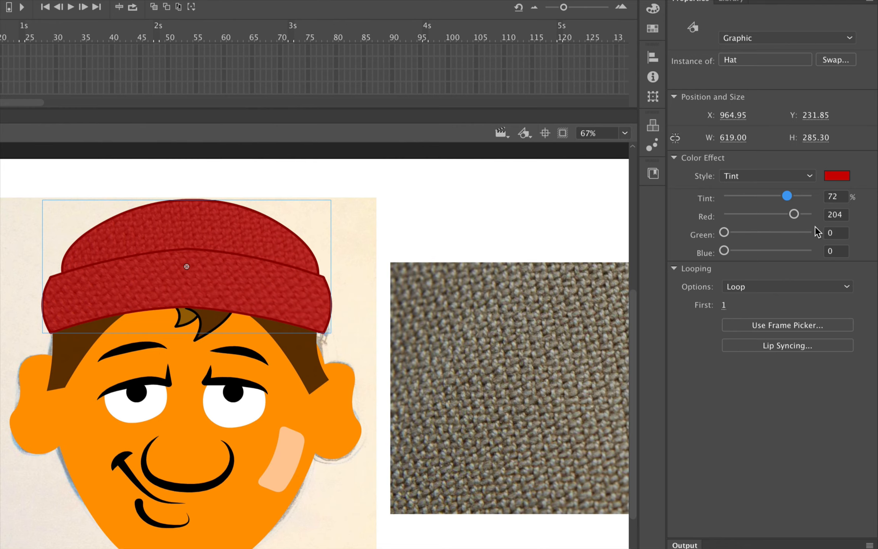
pyautogui.moveTo(795, 214); pyautogui.dragTo(791, 217)
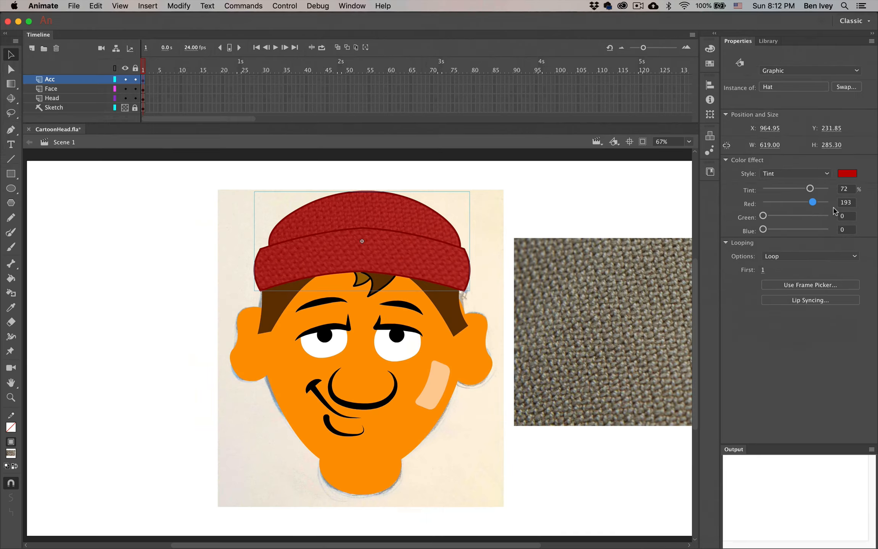
pyautogui.click(513, 218)
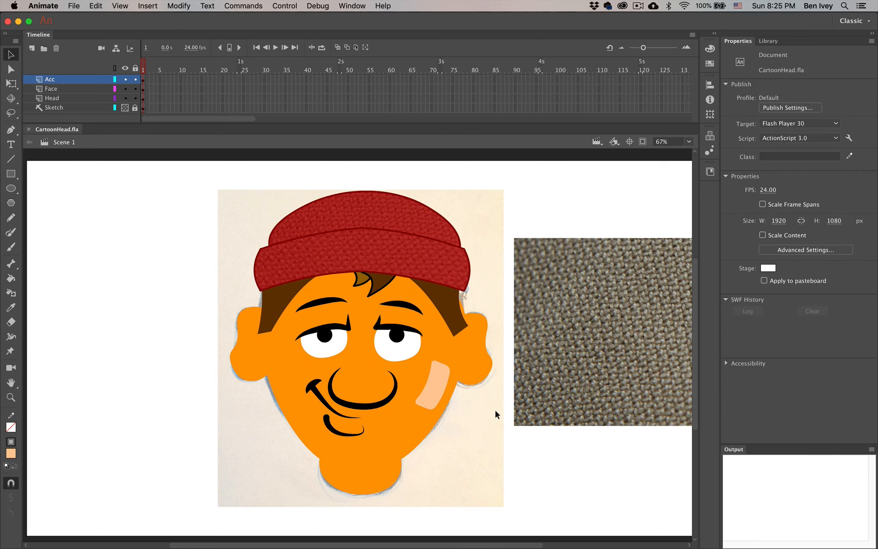
# Convert the peach band-aid on the cheek into a Graphic symbol named 'Bandage' and enter its timeline
pyautogui.press('super+equal')
pyautogui.press('super+equal')
pyautogui.press('space')
pyautogui.moveTo(508, 404); pyautogui.dragTo(255, 212)
pyautogui.click(392, 291)
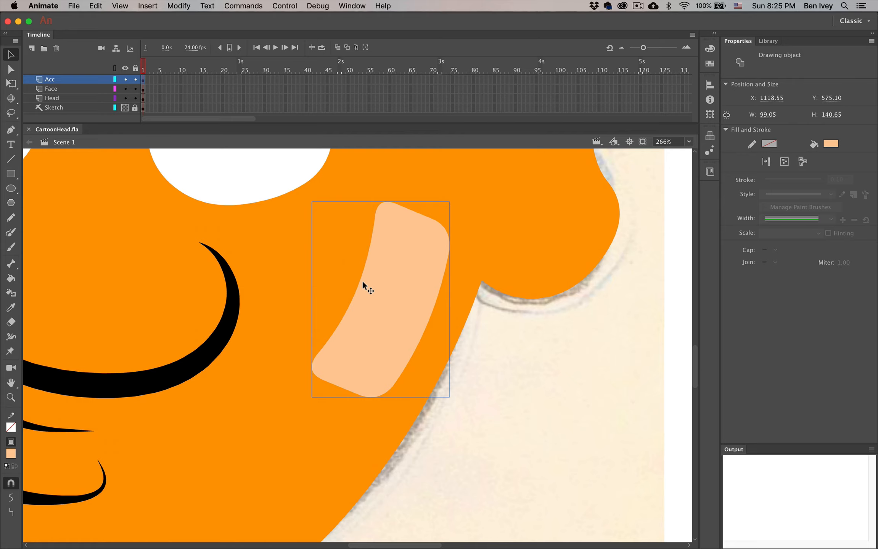
pyautogui.click(190, 5)
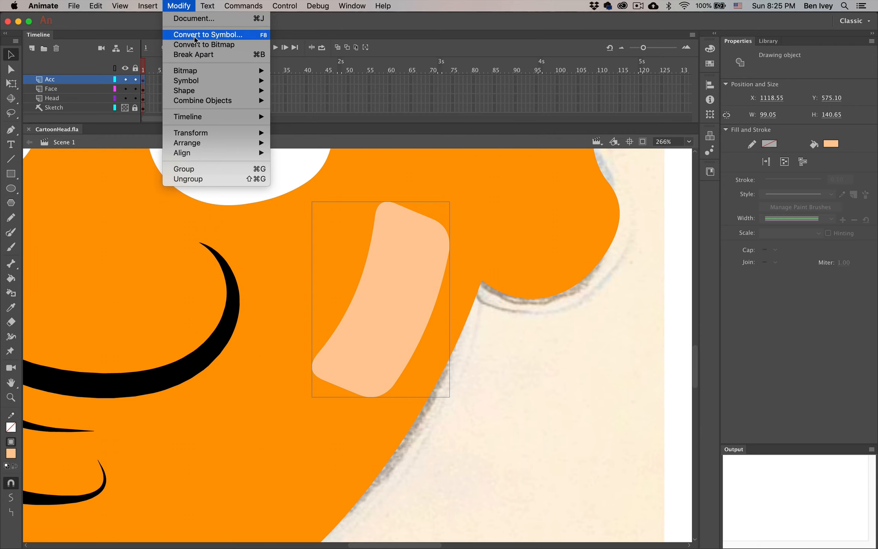
pyautogui.click(196, 35)
pyautogui.write('Bandage')
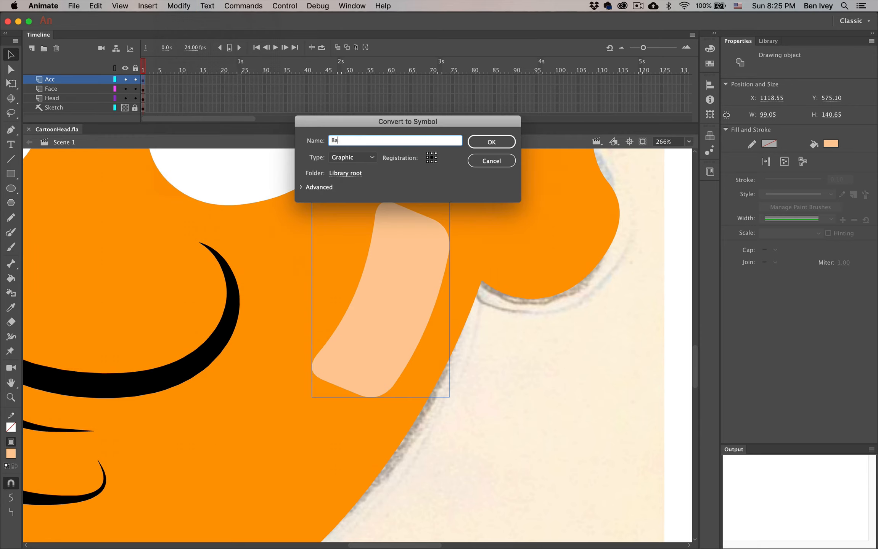
pyautogui.press('Return')
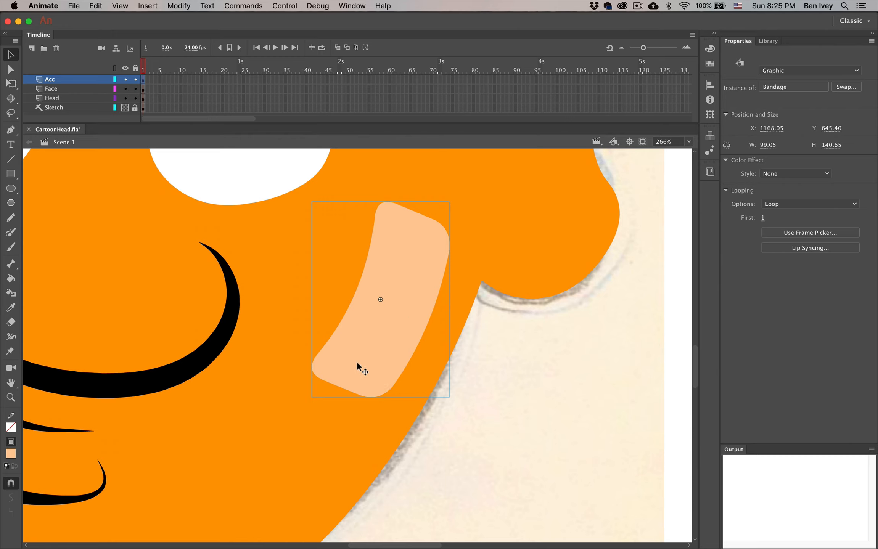
pyautogui.doubleClick(403, 275)
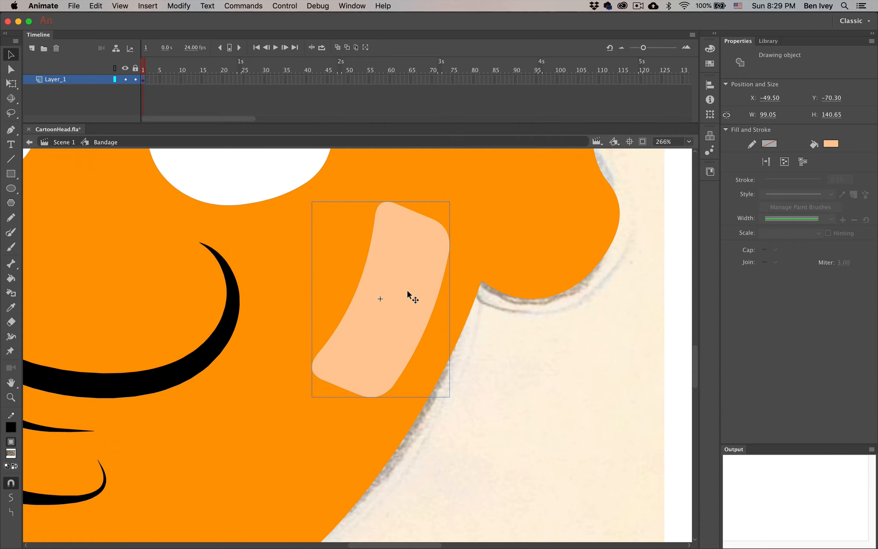
# Break the bandage apart into a plain editable shape with Modify > Break Apart
pyautogui.click(166, 3)
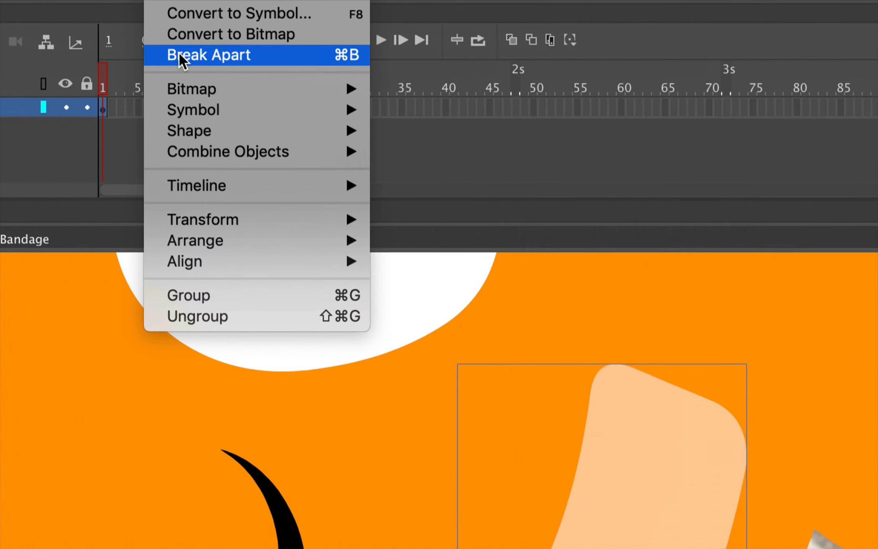
pyautogui.click(343, 59)
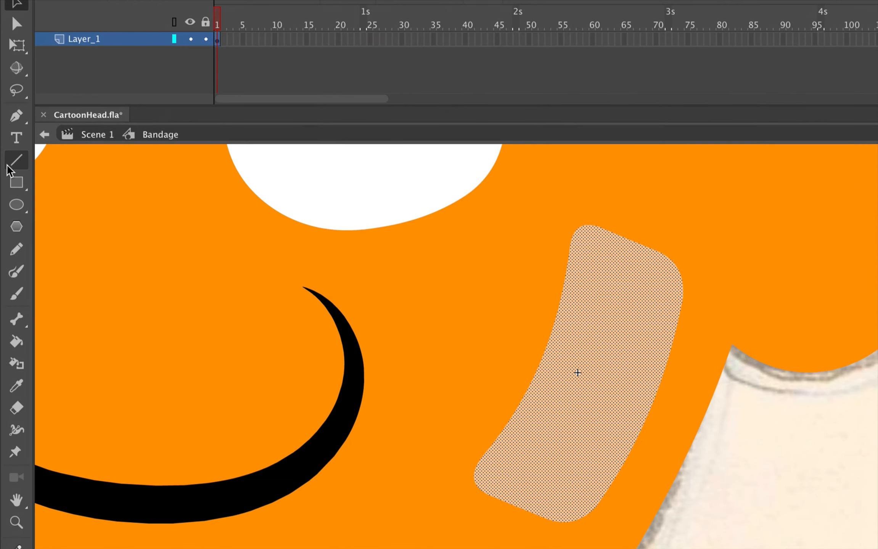
pyautogui.click(8, 166)
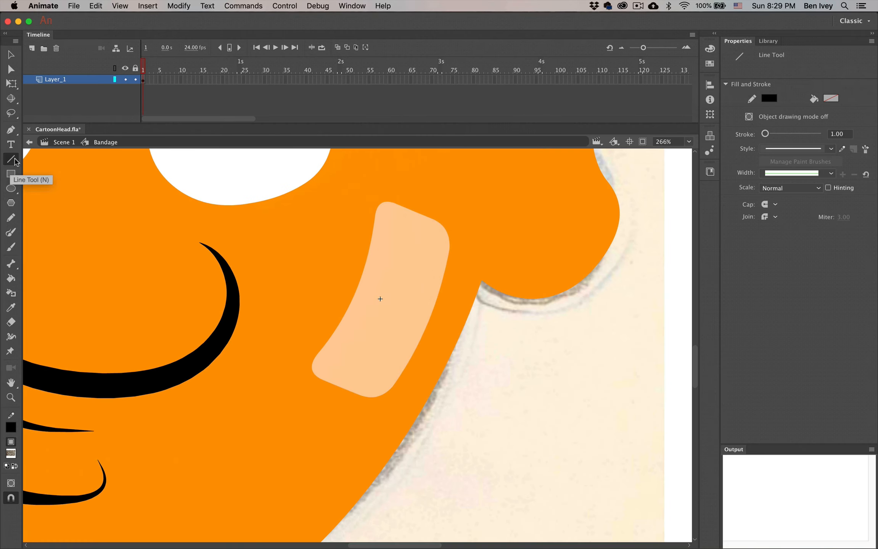
# Draw two parallel lines across the bandage, splitting it into two end pads and a middle strip
pyautogui.moveTo(340, 248); pyautogui.dragTo(464, 319)
pyautogui.moveTo(327, 301); pyautogui.dragTo(448, 369)
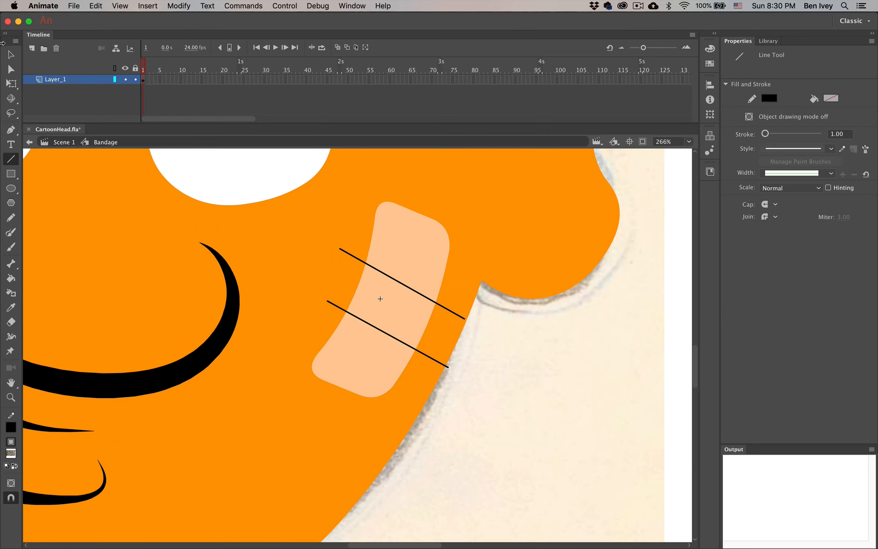
pyautogui.click(11, 55)
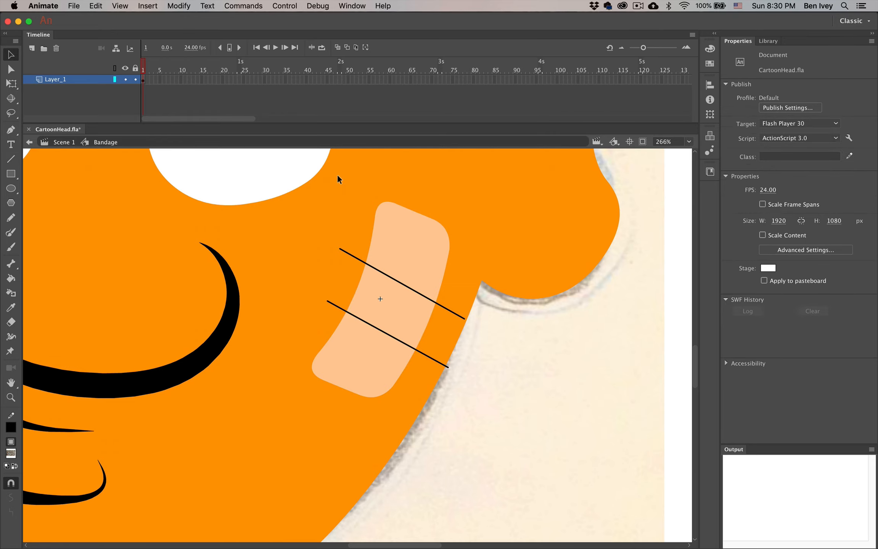
pyautogui.click(424, 247)
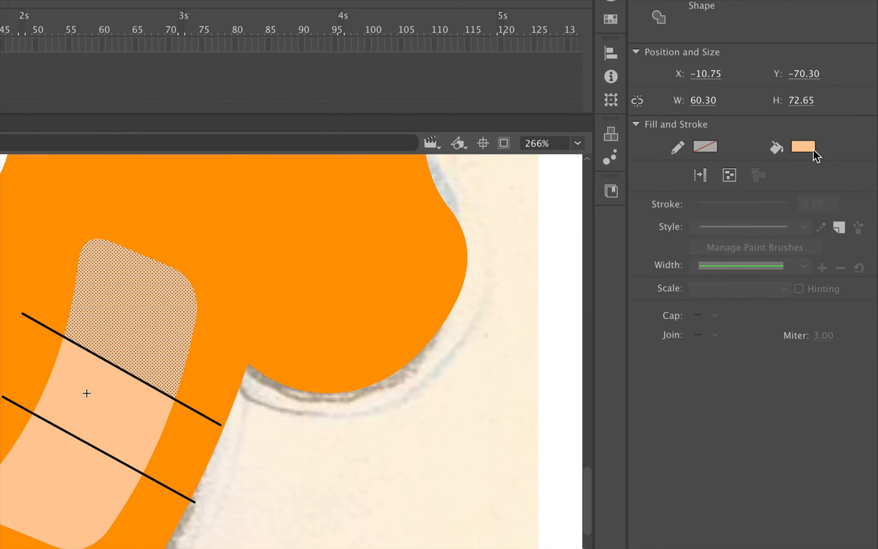
# Fill the bandage's upper pad with the fabric bitmap and scale the texture down finer
pyautogui.click(832, 143)
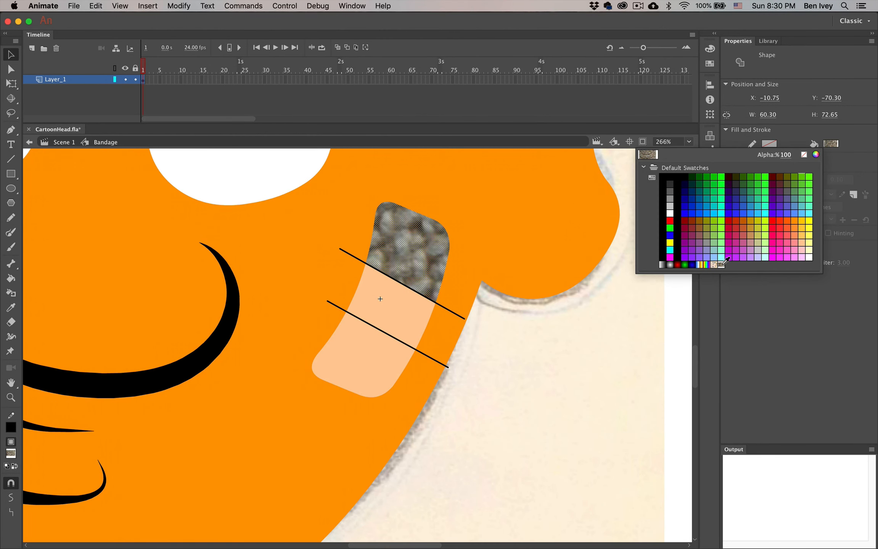
pyautogui.click(724, 262)
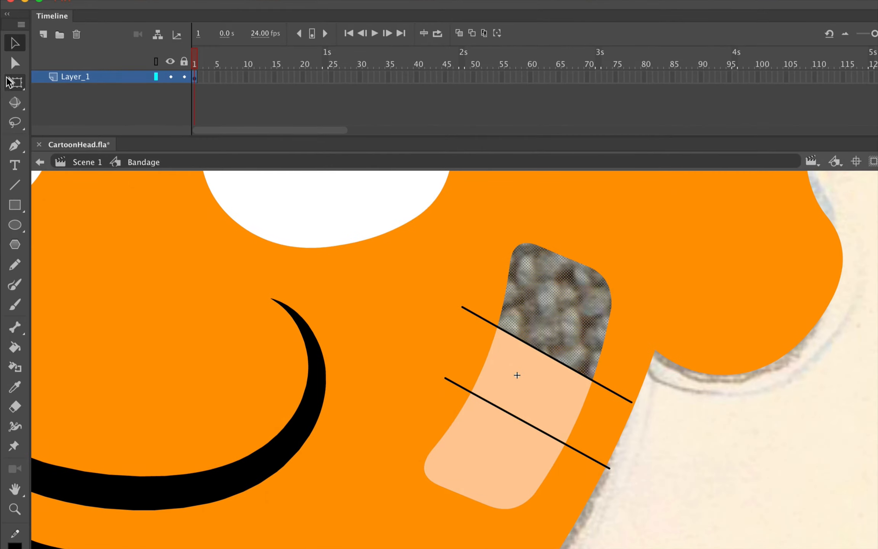
pyautogui.click(8, 82)
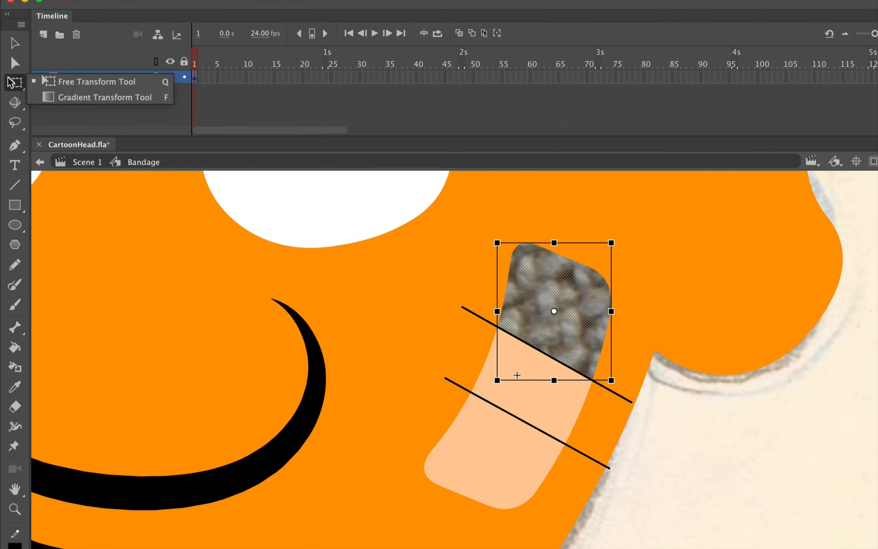
pyautogui.click(53, 98)
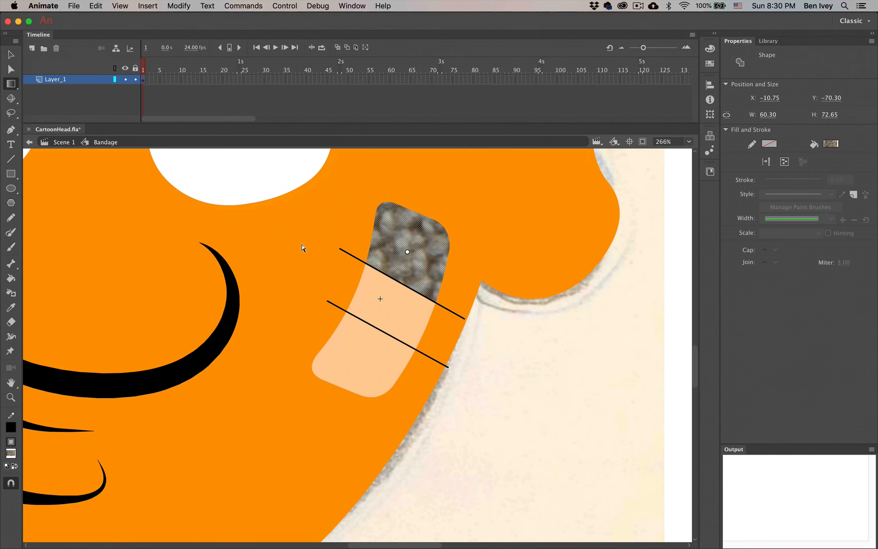
pyautogui.press('super+minus')
pyautogui.press('super+minus')
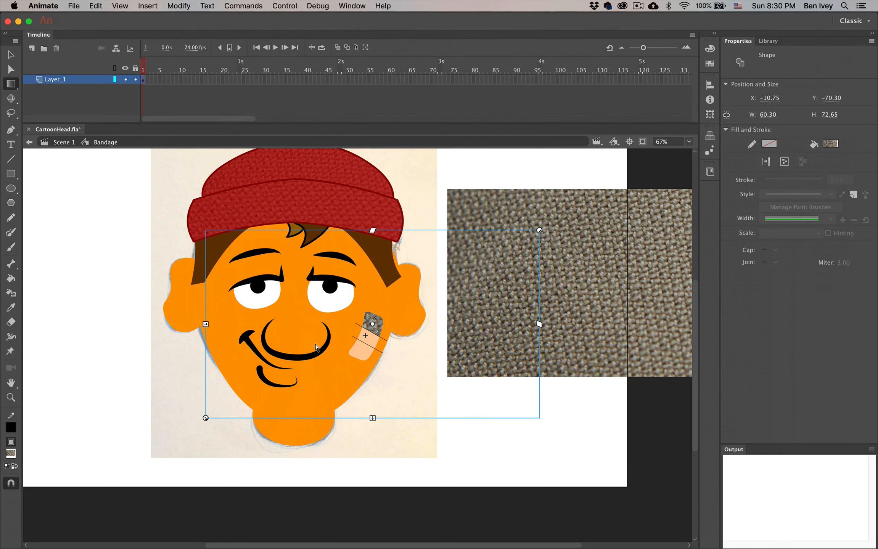
pyautogui.moveTo(214, 413); pyautogui.dragTo(321, 378)
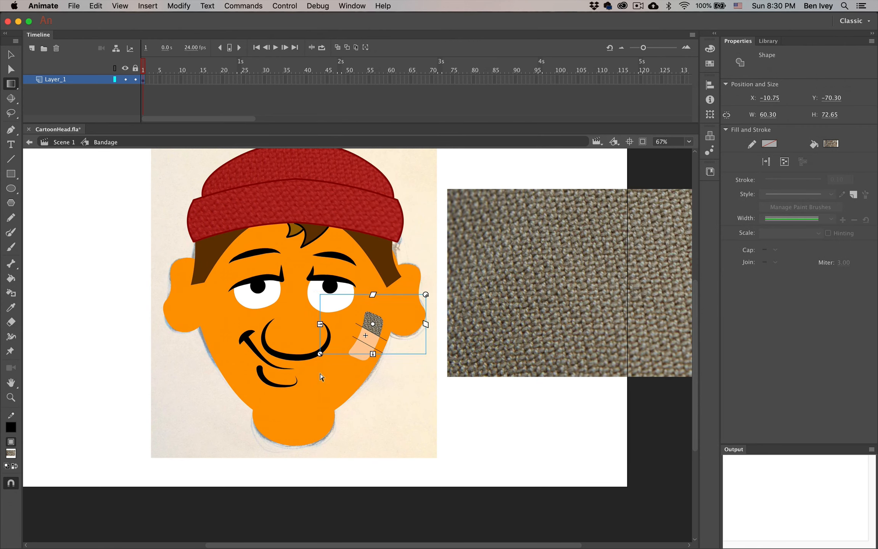
pyautogui.click(370, 404)
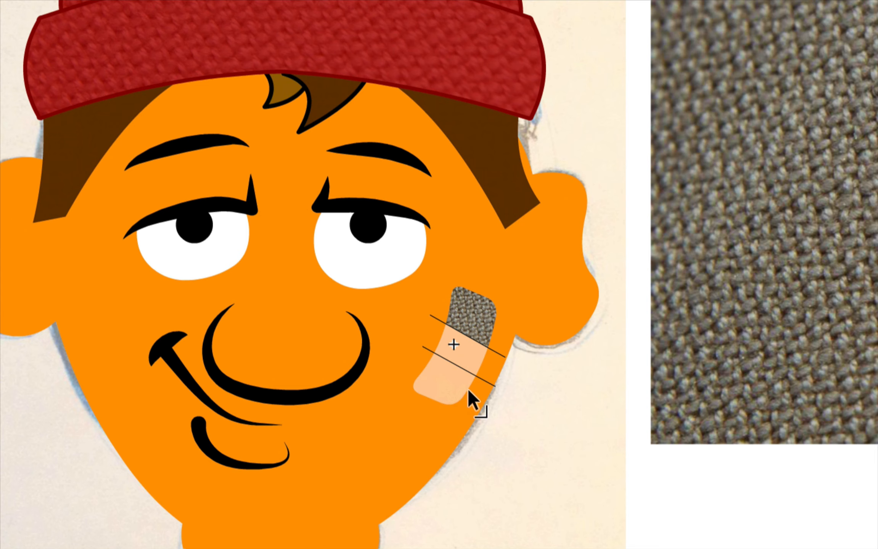
pyautogui.click(361, 350)
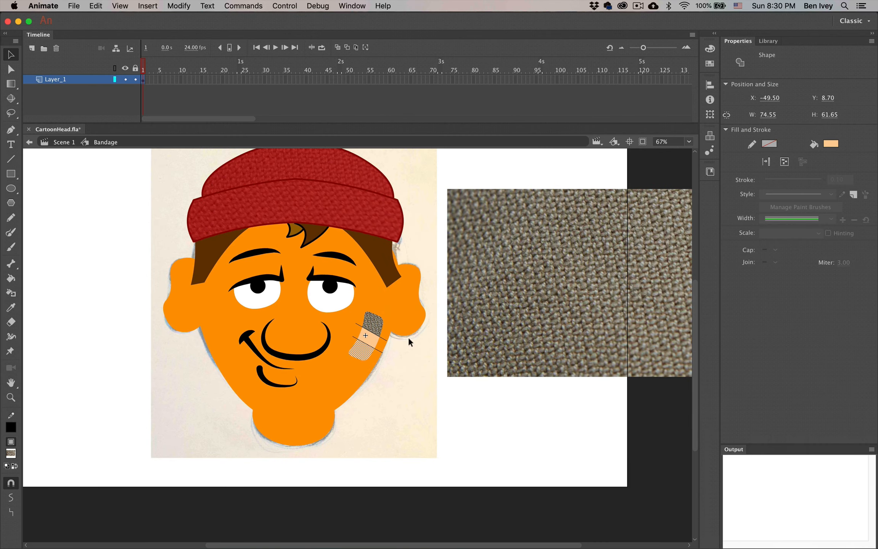
# Fill the lower pad with the fabric bitmap and scale its texture down to match
pyautogui.click(833, 144)
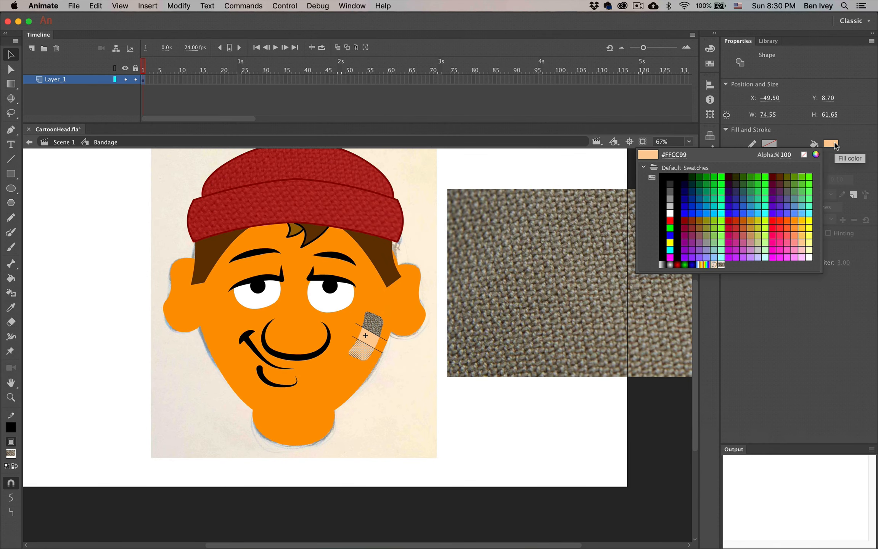
pyautogui.click(721, 264)
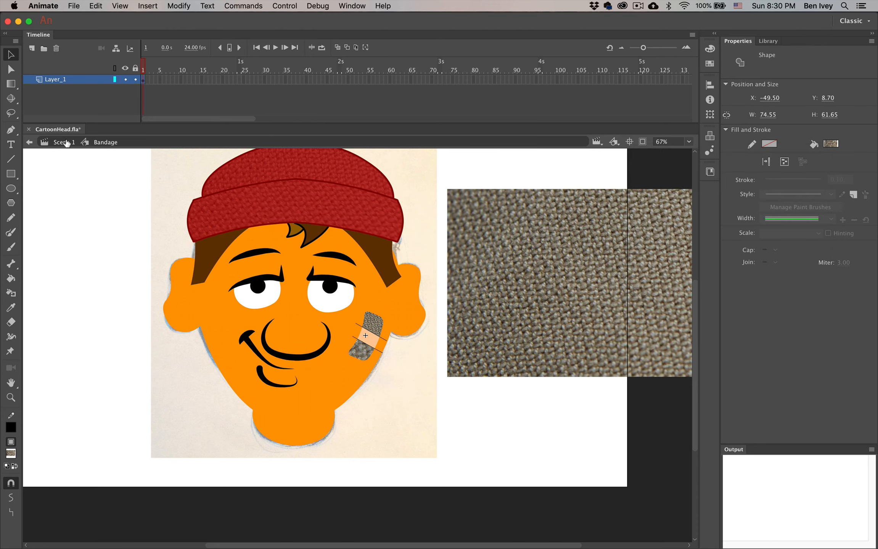
pyautogui.click(10, 84)
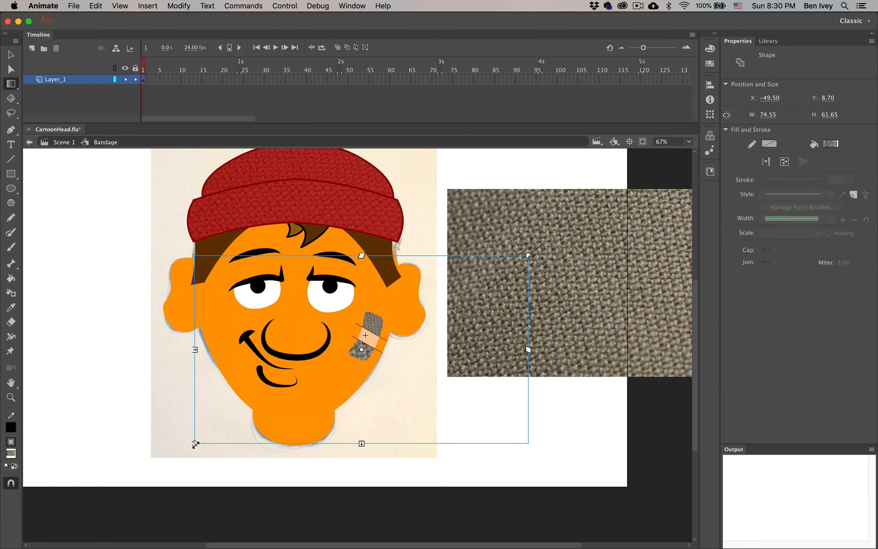
pyautogui.moveTo(195, 444); pyautogui.dragTo(330, 391)
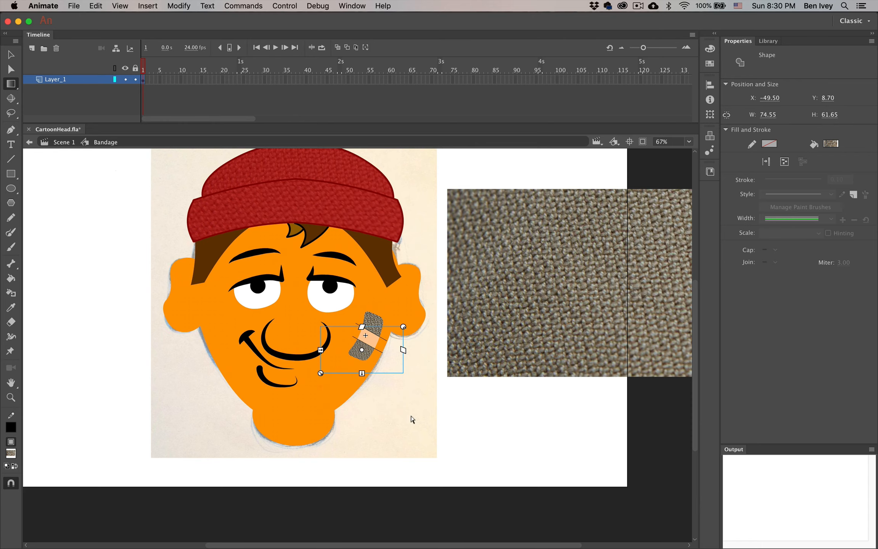
pyautogui.click(10, 55)
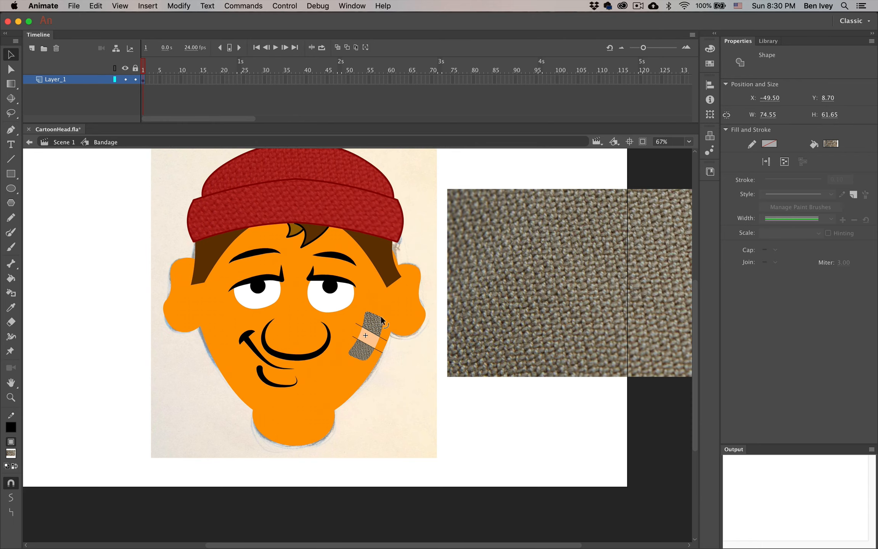
pyautogui.press('super+equal')
pyautogui.press('super+equal')
pyautogui.press('super+equal')
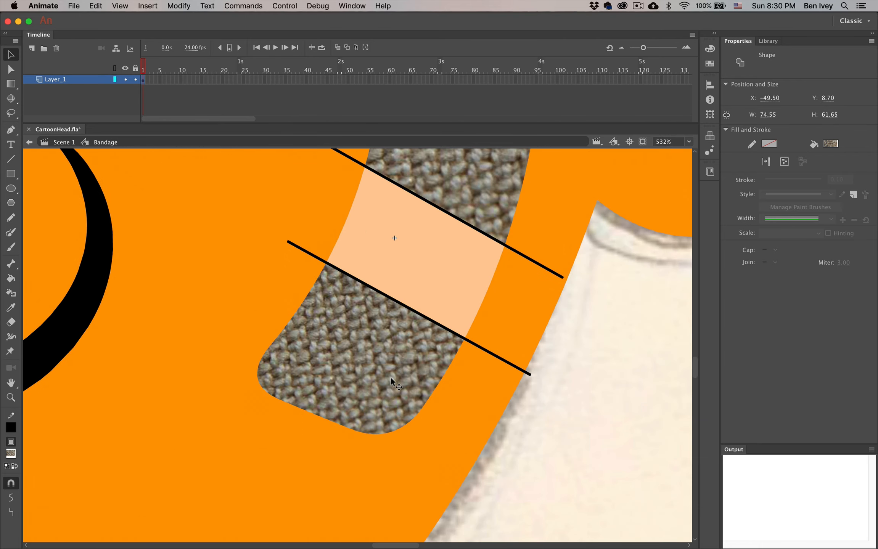
pyautogui.press('super+minus')
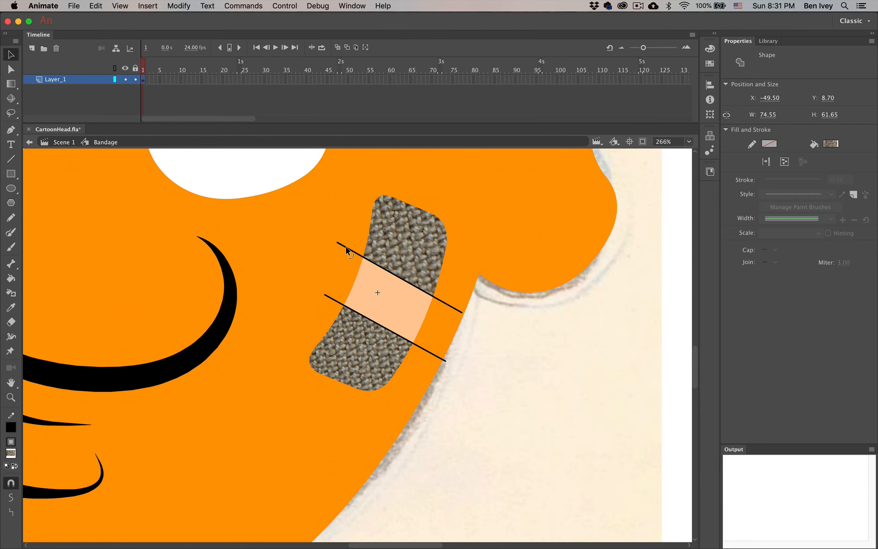
# Delete every segment of both dividing lines, leaving a plain middle strip
pyautogui.click(346, 248)
pyautogui.press('Delete')
pyautogui.click(384, 271)
pyautogui.press('Delete')
pyautogui.click(449, 305)
pyautogui.press('Delete')
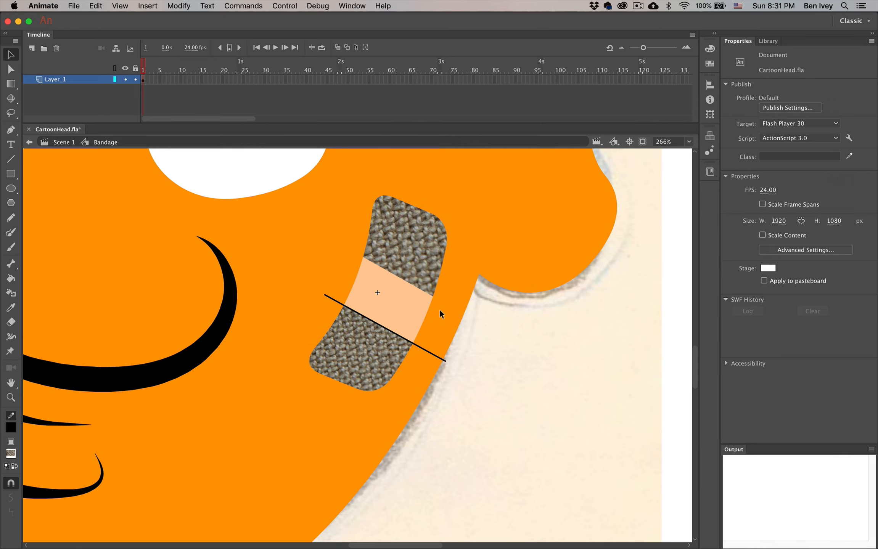
pyautogui.click(425, 350)
pyautogui.press('Delete')
pyautogui.click(401, 338)
pyautogui.press('Delete')
pyautogui.click(333, 299)
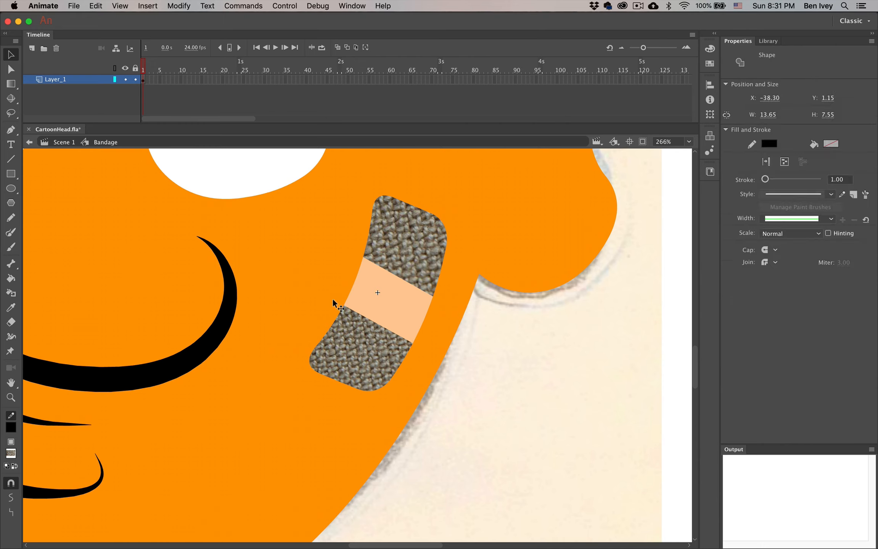
pyautogui.press('Delete')
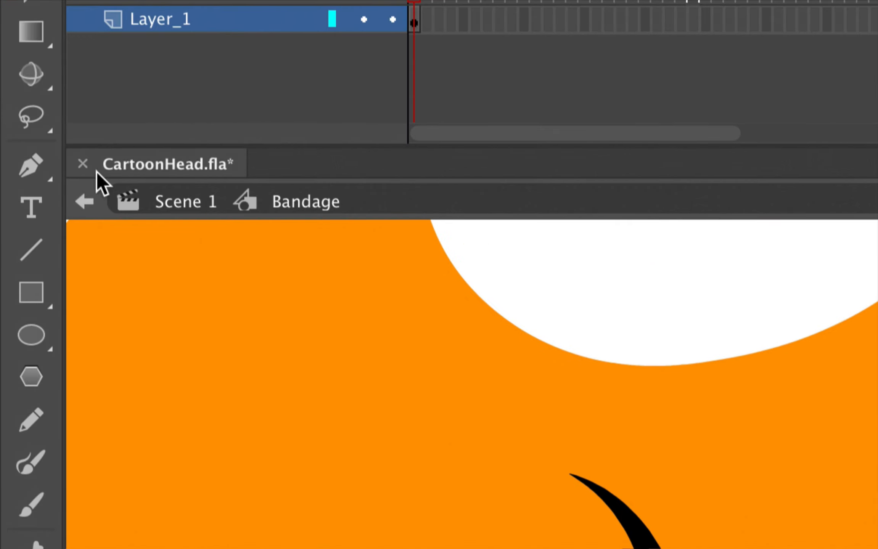
# Back in Scene 1, tint the Bandage instance peach #FFCC99, weakened so the texture shows
pyautogui.click(178, 202)
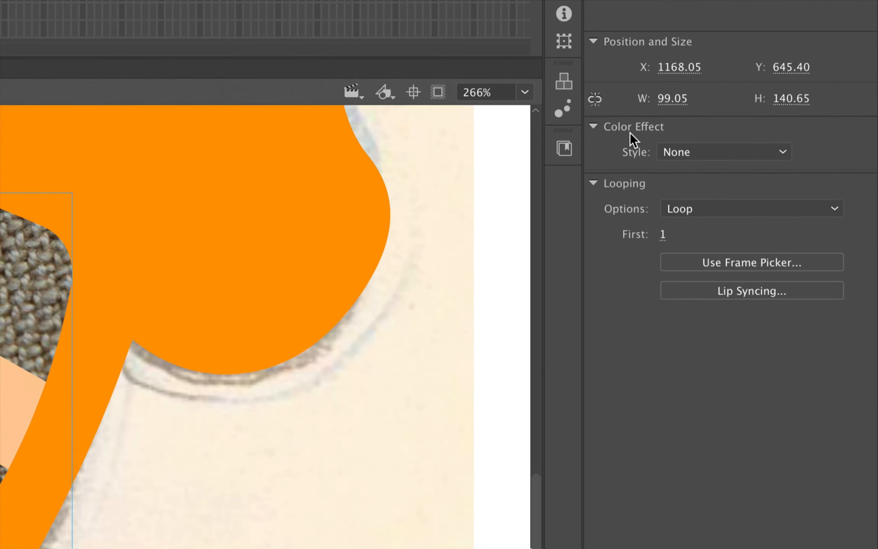
pyautogui.click(687, 154)
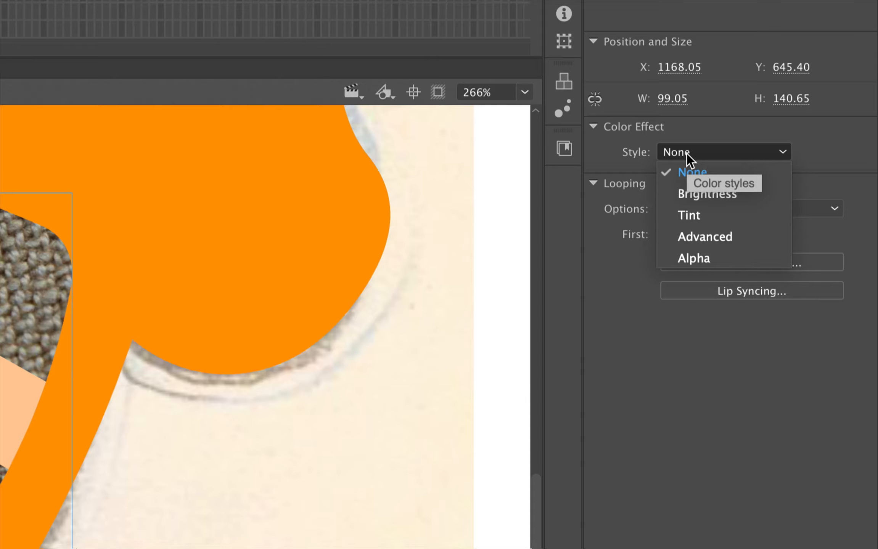
pyautogui.click(689, 214)
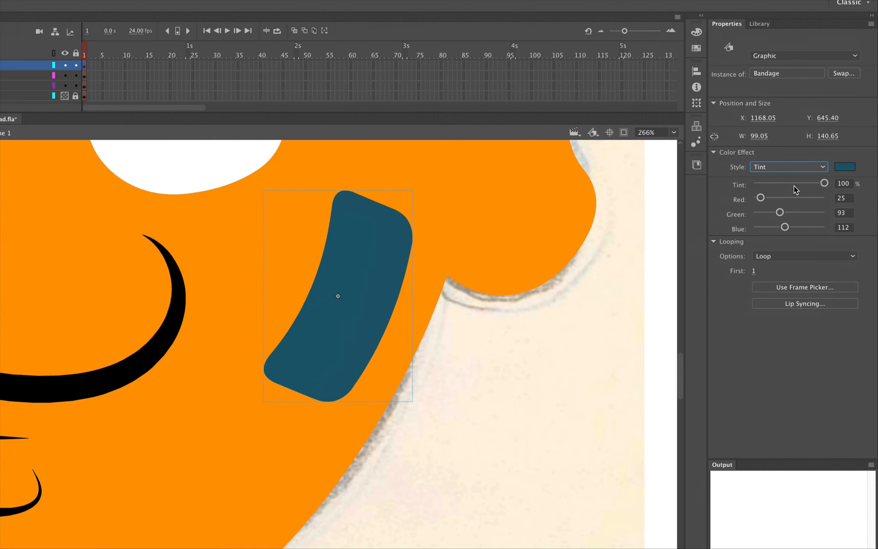
pyautogui.click(843, 169)
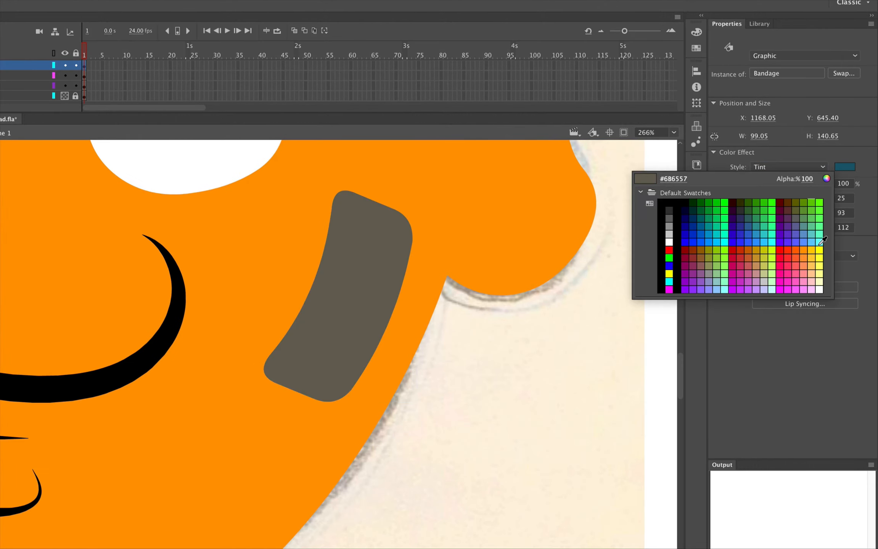
pyautogui.click(815, 273)
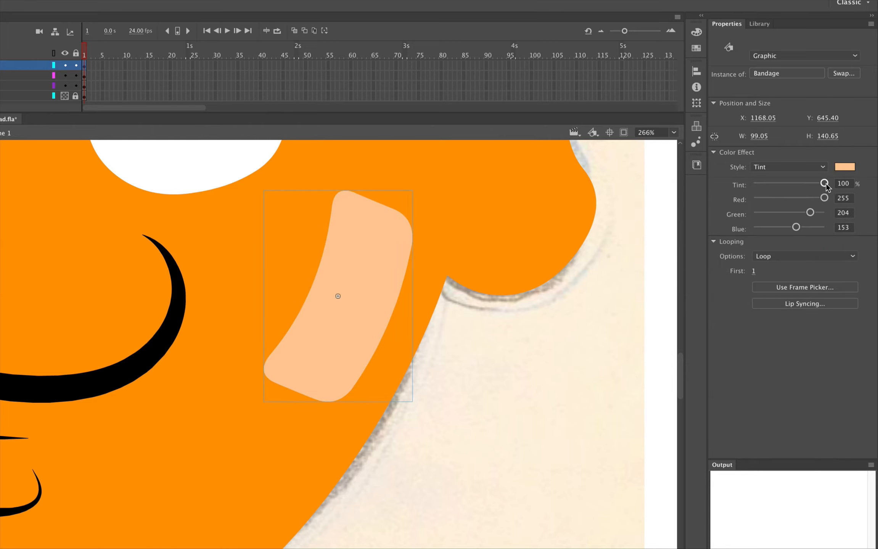
pyautogui.moveTo(826, 184); pyautogui.dragTo(808, 191)
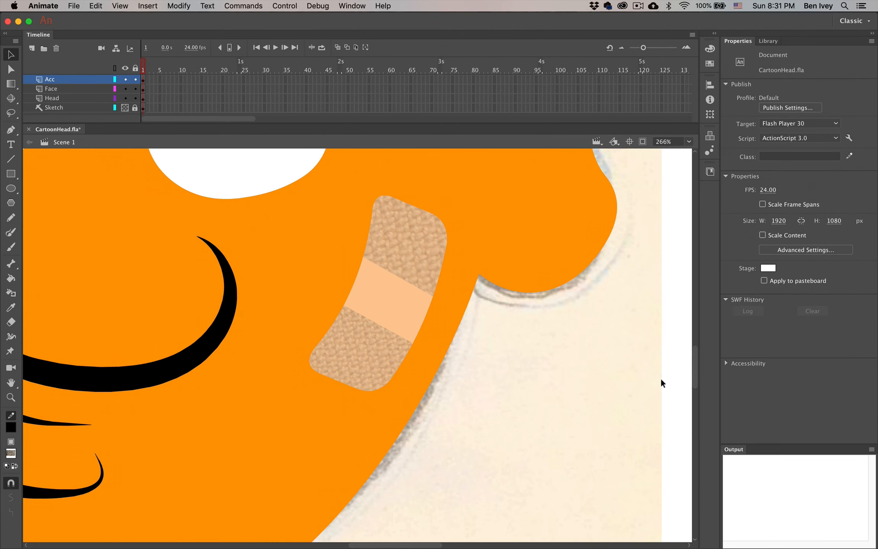
# Fit the whole head in view and delete the leftover Texture.jpg bitmap beside it
pyautogui.press('super+minus')
pyautogui.click(689, 142)
pyautogui.click(685, 163)
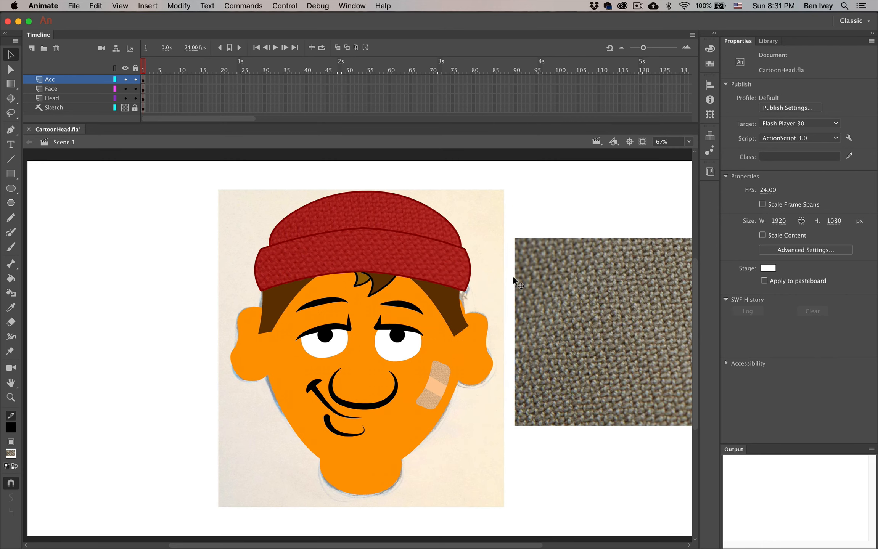
pyautogui.click(595, 287)
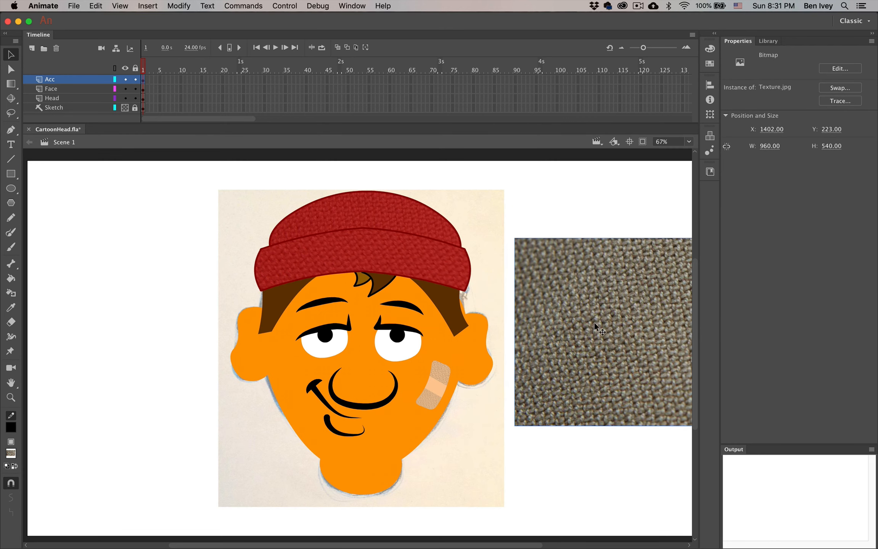
pyautogui.press('Delete')
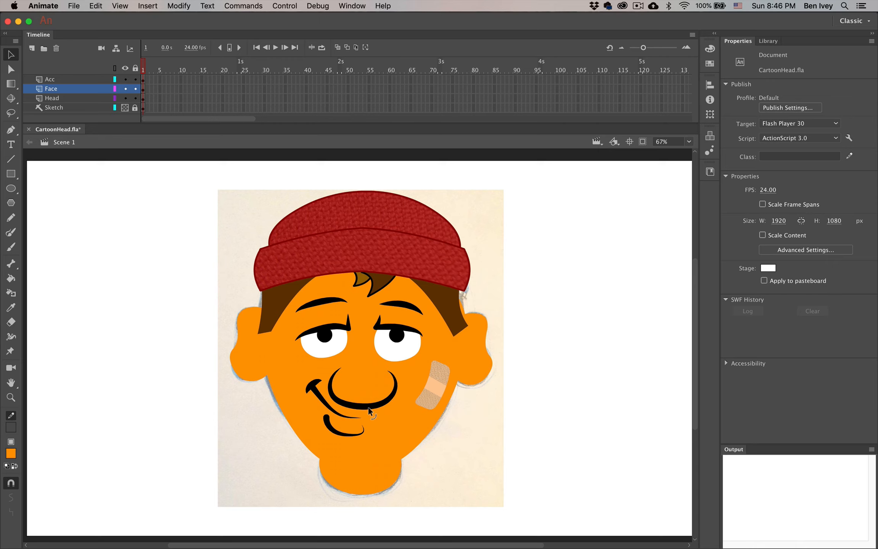
# Zoom in on the nose and enter the nose-and-mouth drawing object for editing
pyautogui.scroll(5, 368, 408)
pyautogui.moveTo(367, 407); pyautogui.dragTo(357, 230)
pyautogui.click(381, 423)
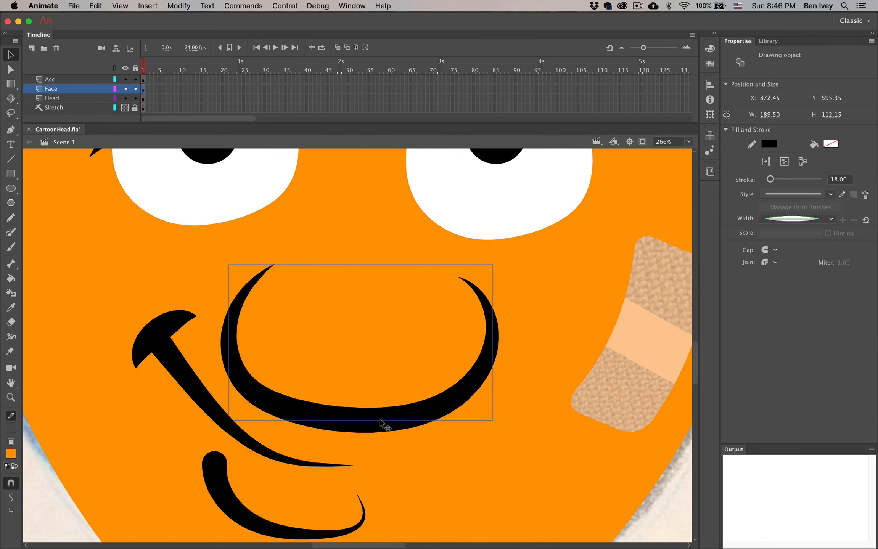
pyautogui.doubleClick(381, 424)
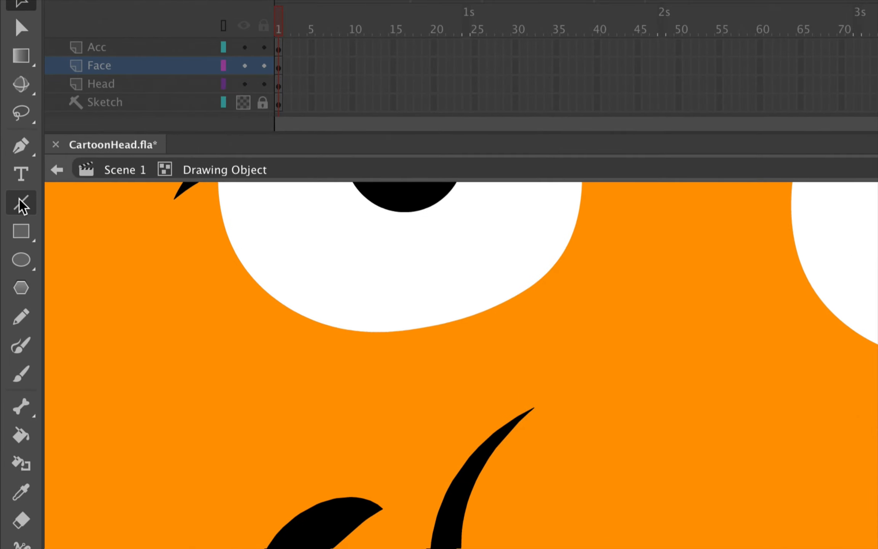
# Draw a straight line between the nose curve's tips to close its open top
pyautogui.click(10, 158)
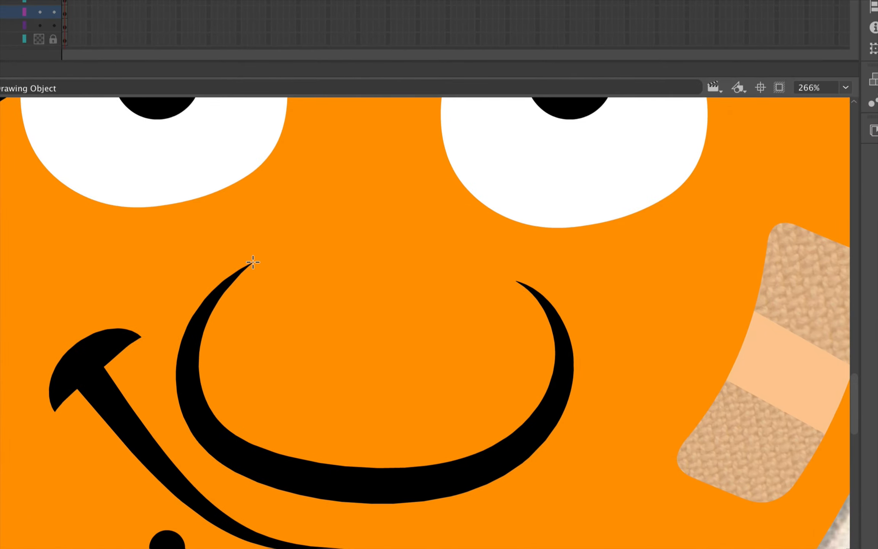
pyautogui.moveTo(252, 263); pyautogui.dragTo(516, 281)
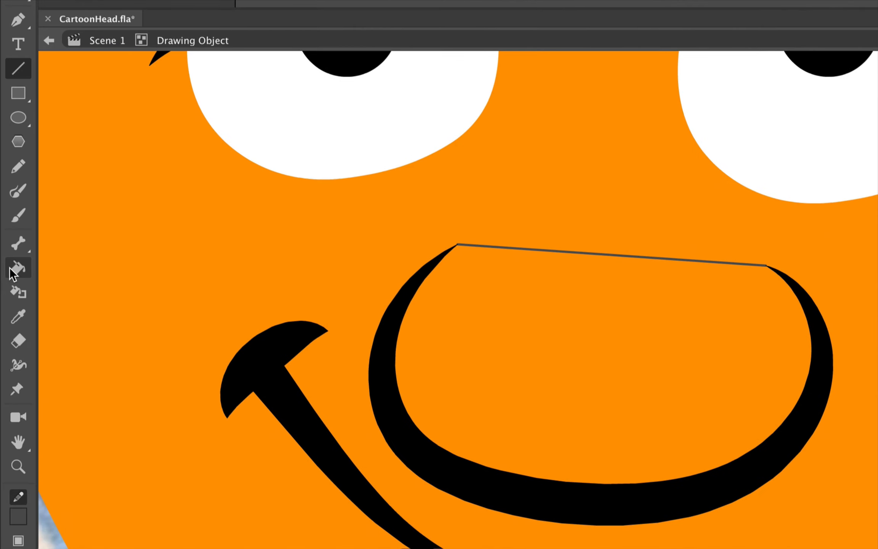
pyautogui.click(12, 272)
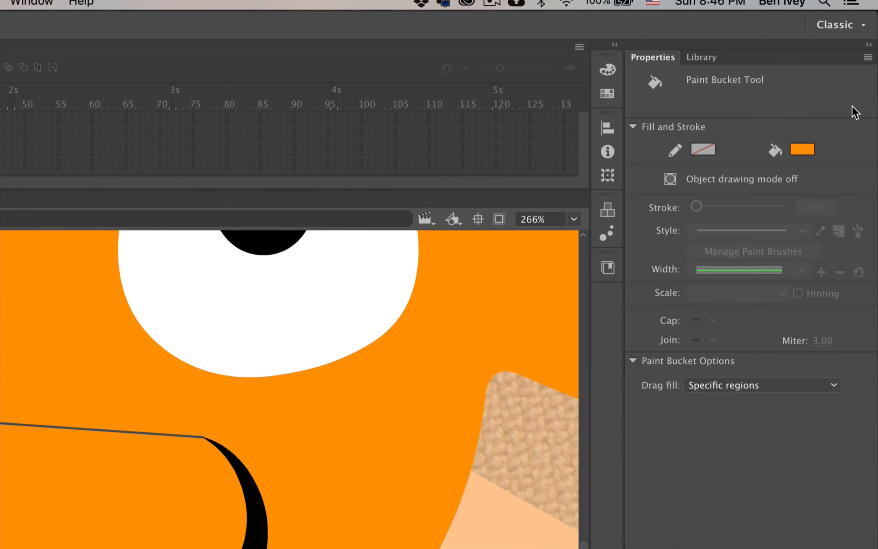
pyautogui.click(832, 98)
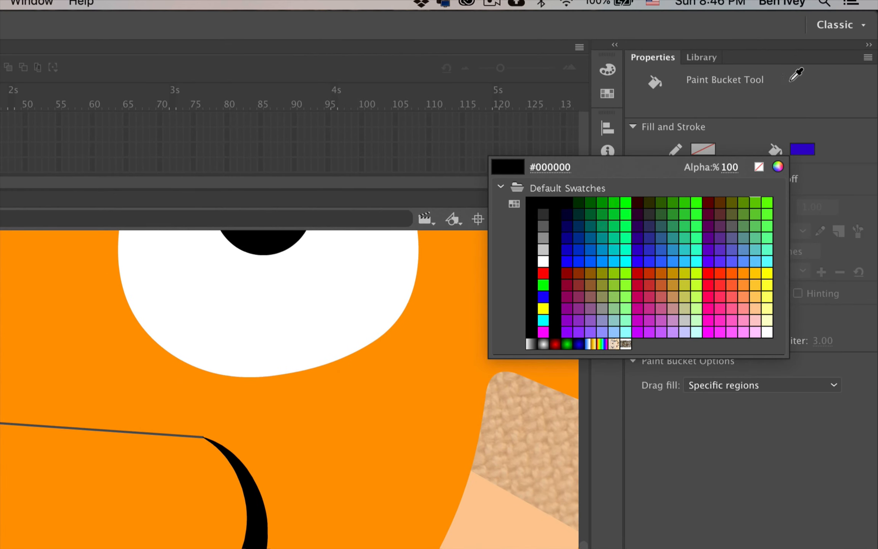
# Set the fill to light gray #B6B6B6 in the Color panel and show its fill-type list
pyautogui.click(819, 73)
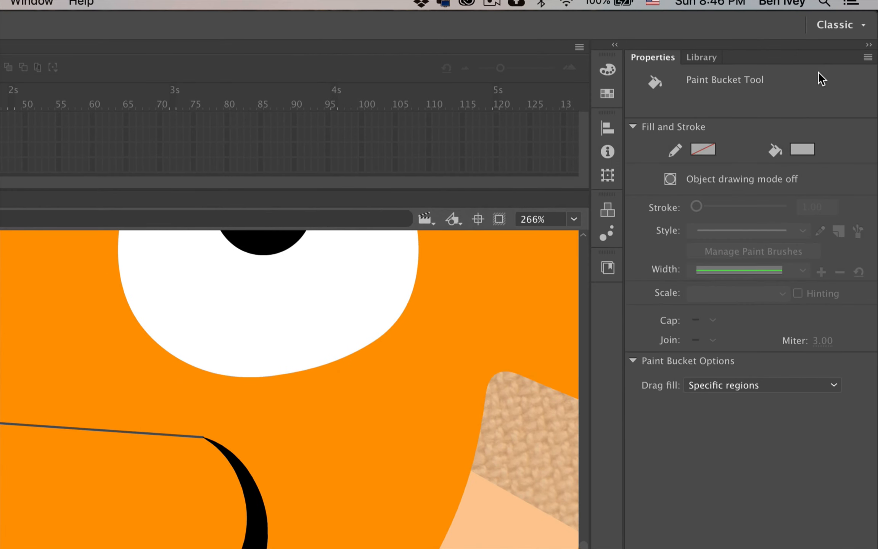
pyautogui.click(609, 71)
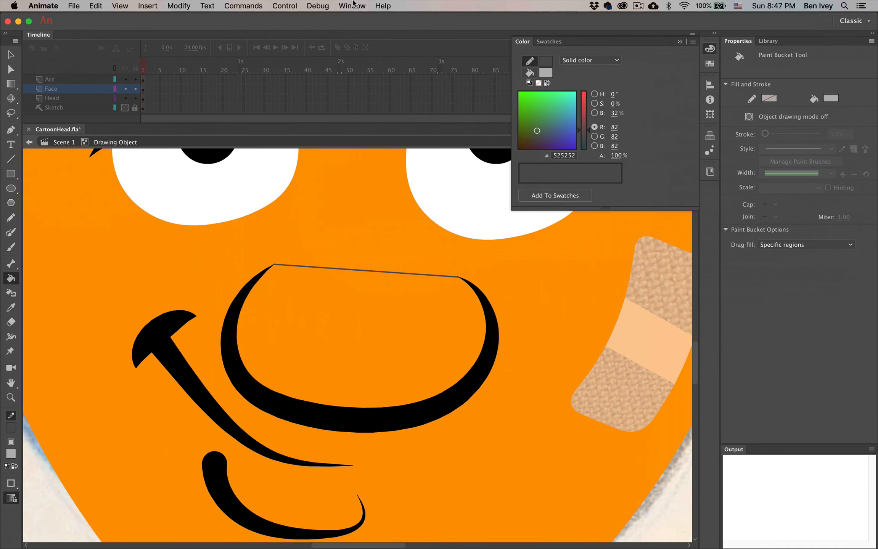
pyautogui.click(31, 2)
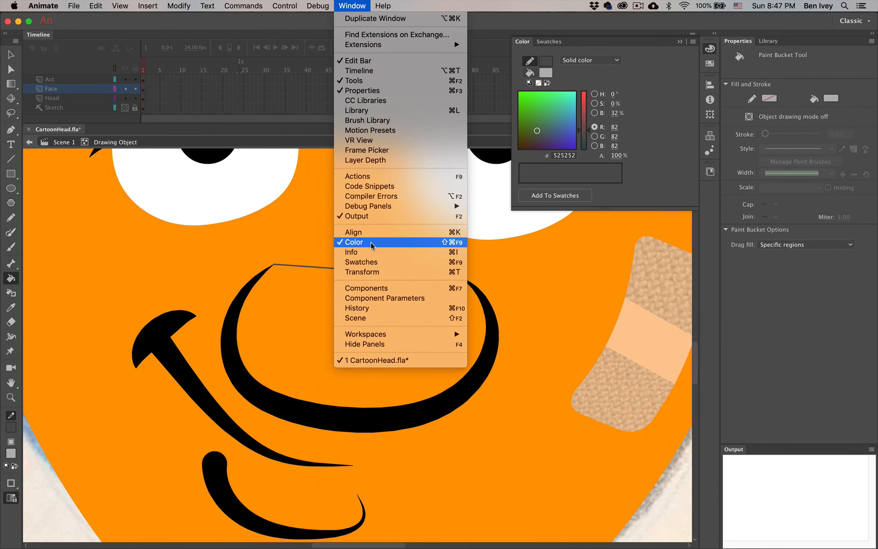
pyautogui.click(344, 5)
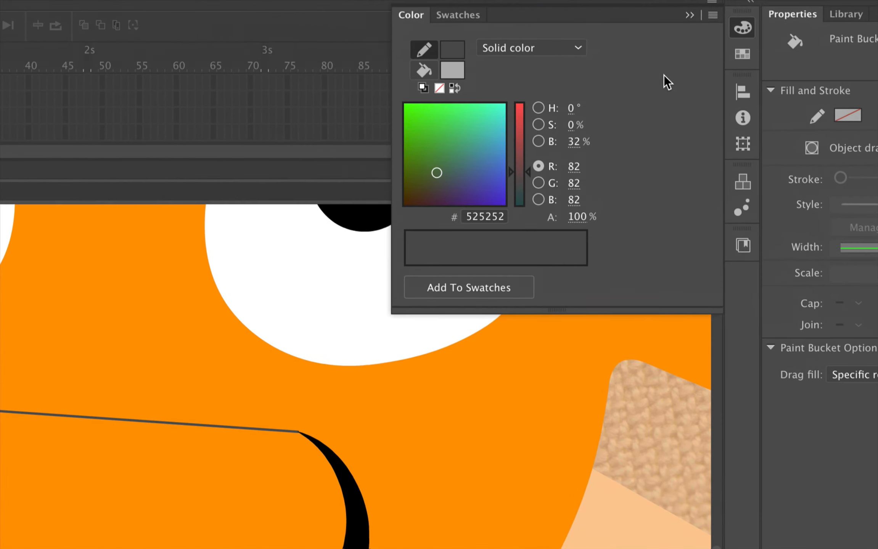
pyautogui.click(426, 71)
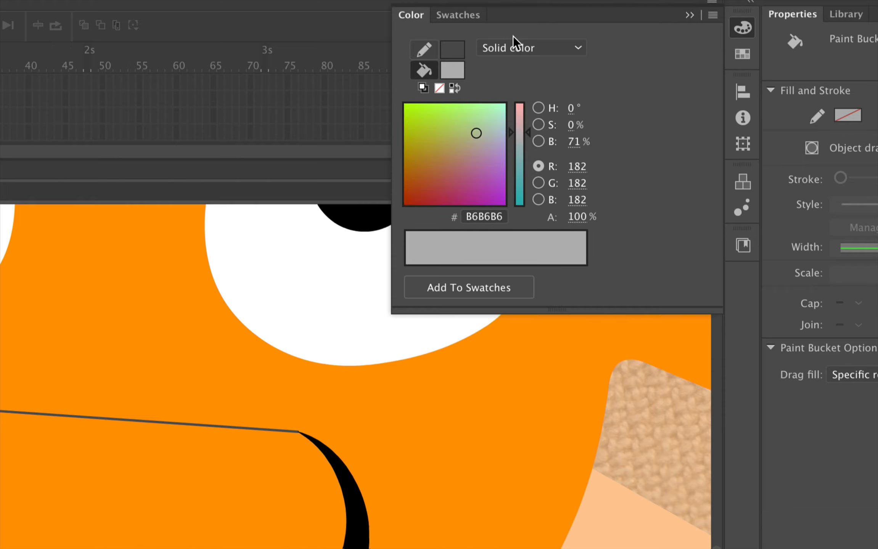
pyautogui.click(528, 52)
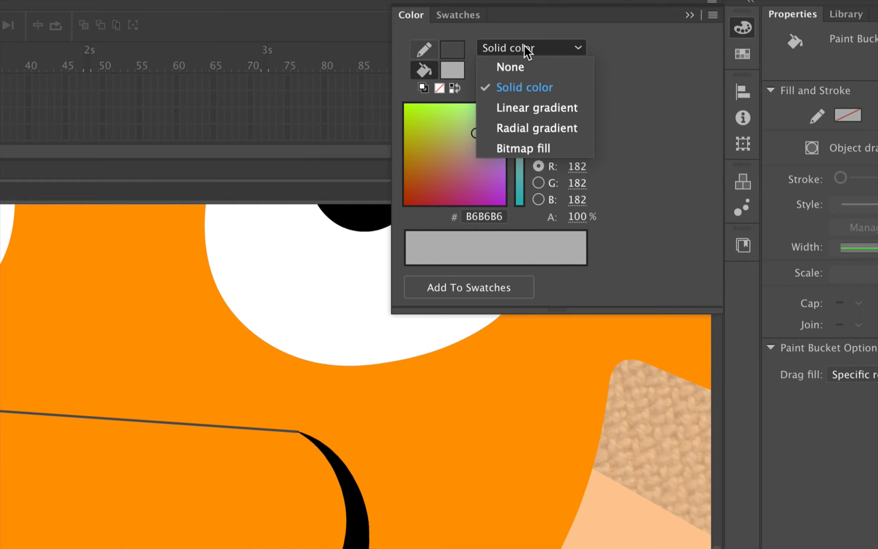
# Make the fill a radial gradient: orange left stop, #CC6600 middle, #CC3300 outer
pyautogui.click(527, 129)
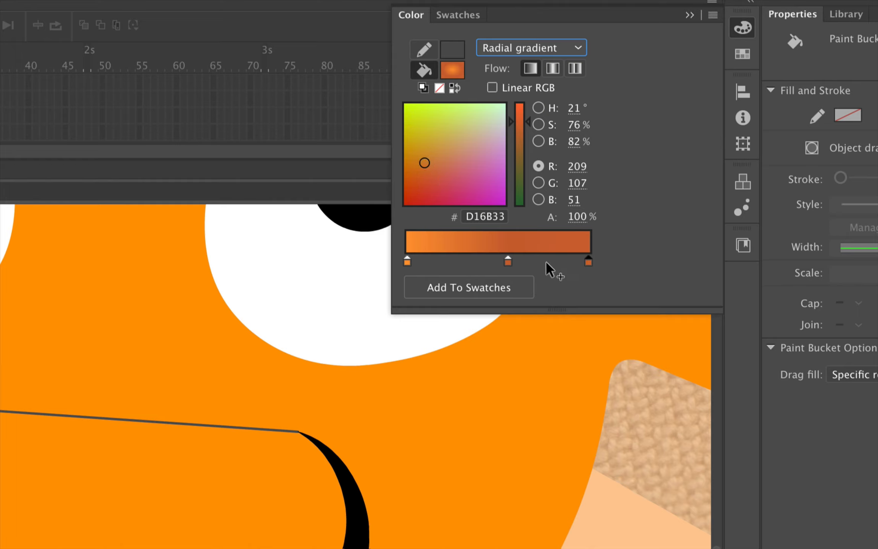
pyautogui.doubleClick(407, 261)
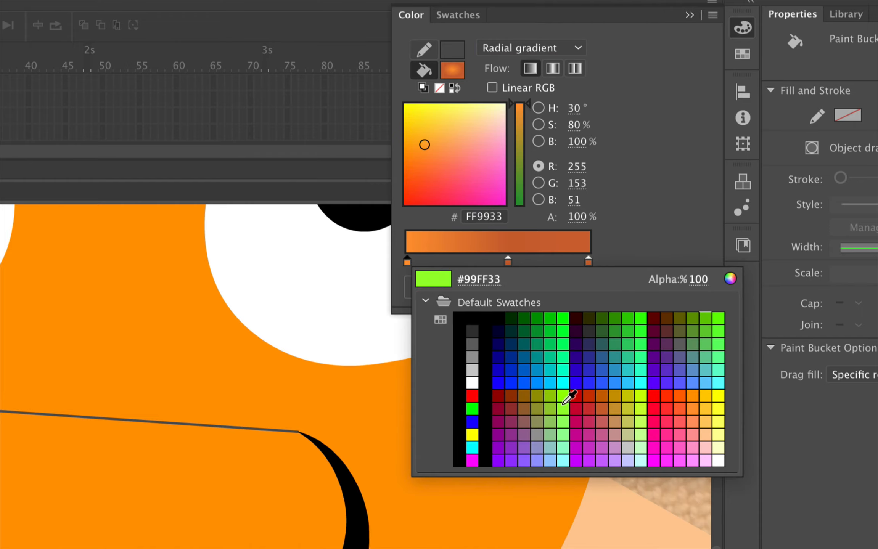
pyautogui.click(696, 407)
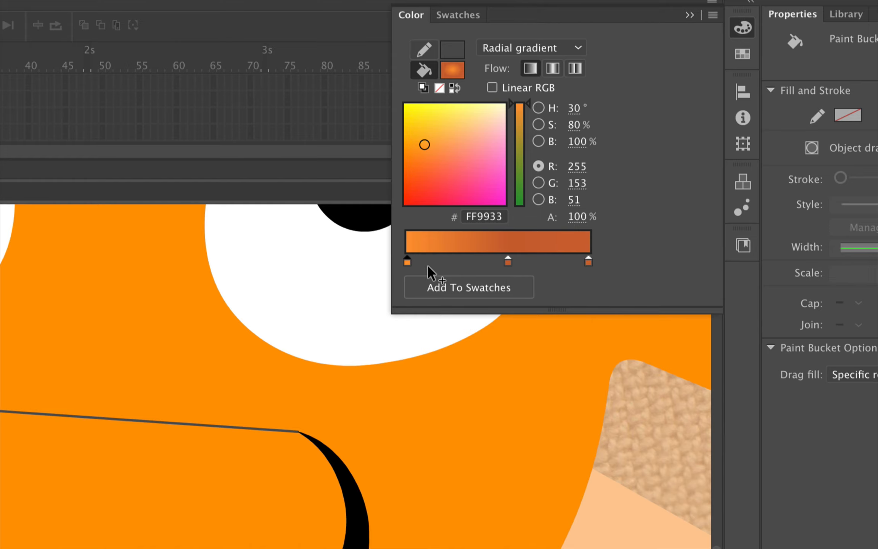
pyautogui.doubleClick(406, 261)
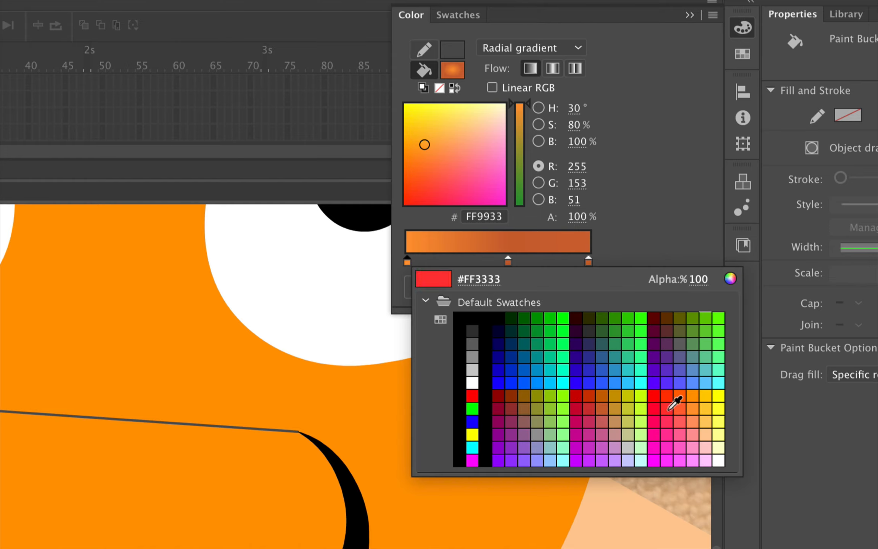
pyautogui.click(701, 406)
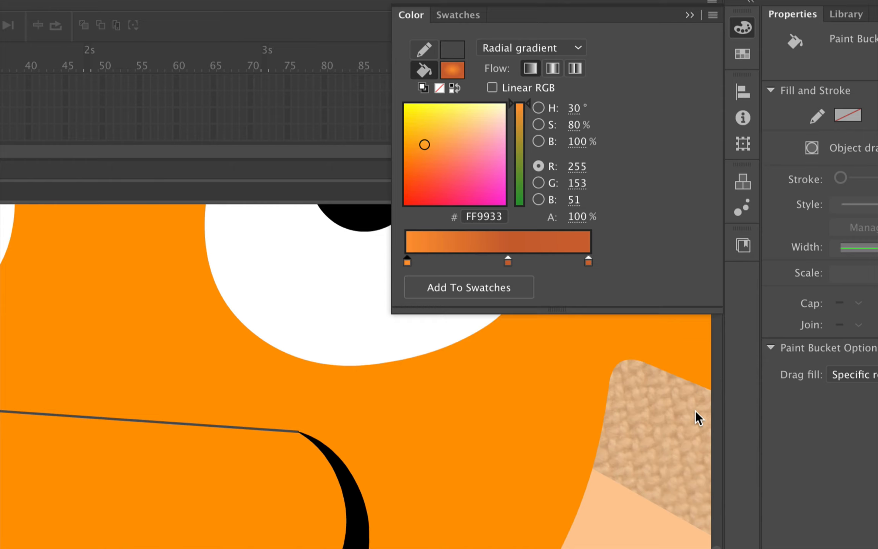
pyautogui.doubleClick(508, 262)
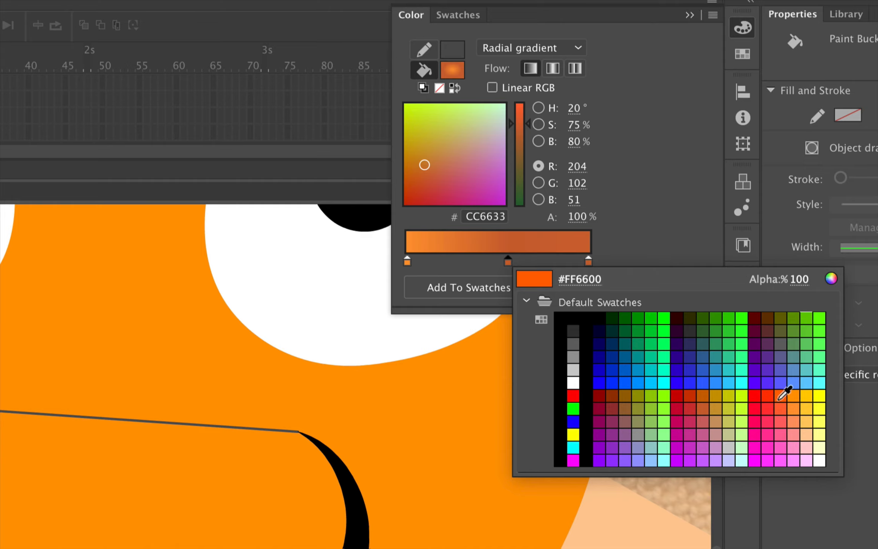
pyautogui.click(703, 398)
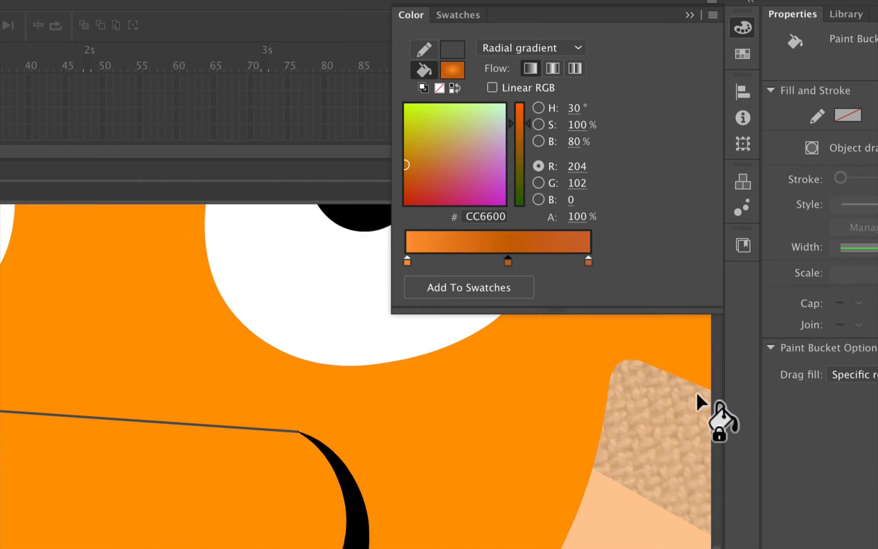
pyautogui.click(588, 261)
pyautogui.click(588, 262)
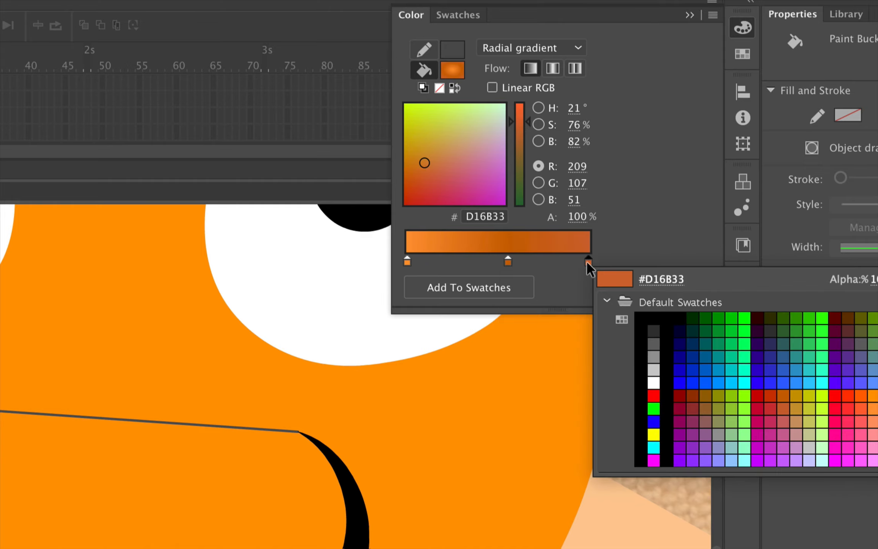
pyautogui.click(770, 397)
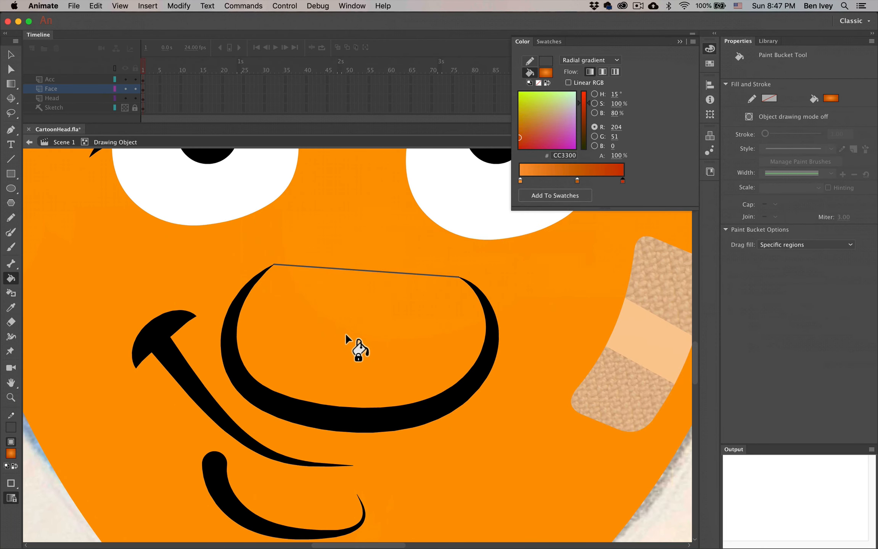
# Paint the nose with the red-orange radial gradient and zoom out to show the frame
pyautogui.click(346, 335)
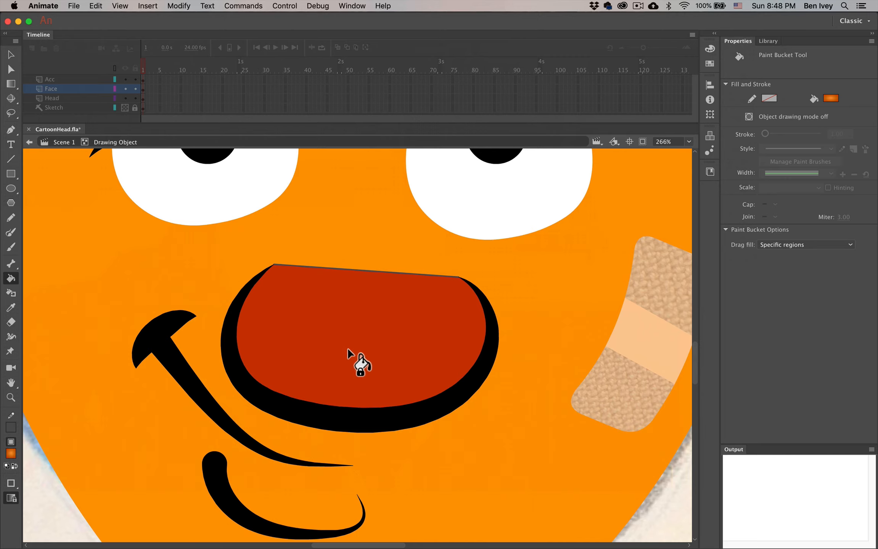
pyautogui.press('super+minus')
pyautogui.press('super+minus')
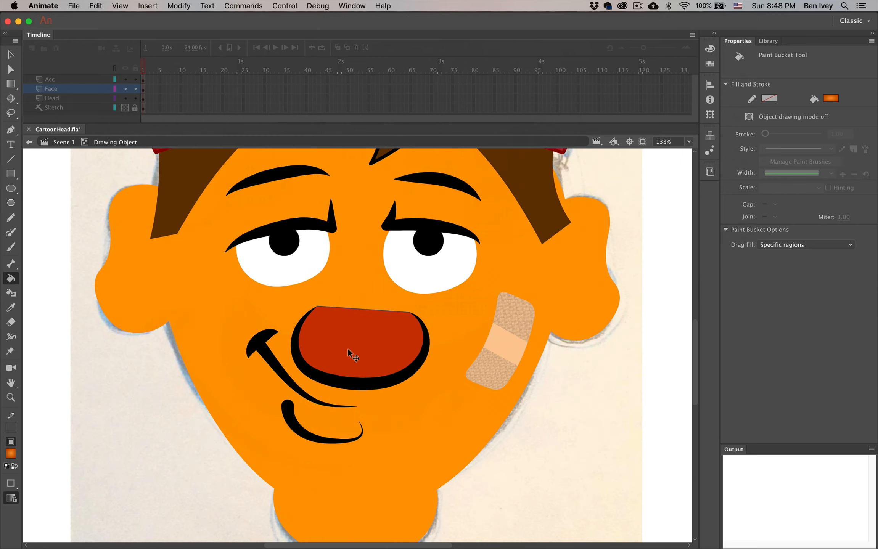
pyautogui.click(689, 141)
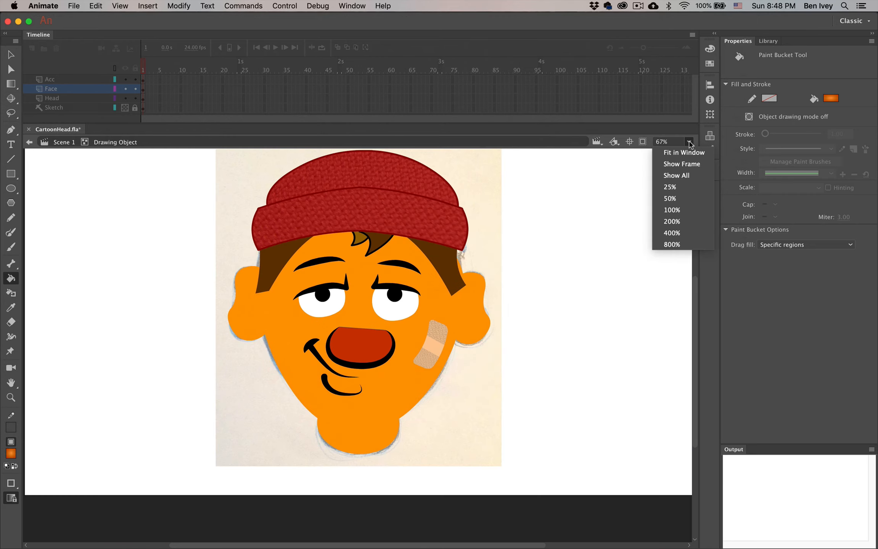
pyautogui.click(678, 168)
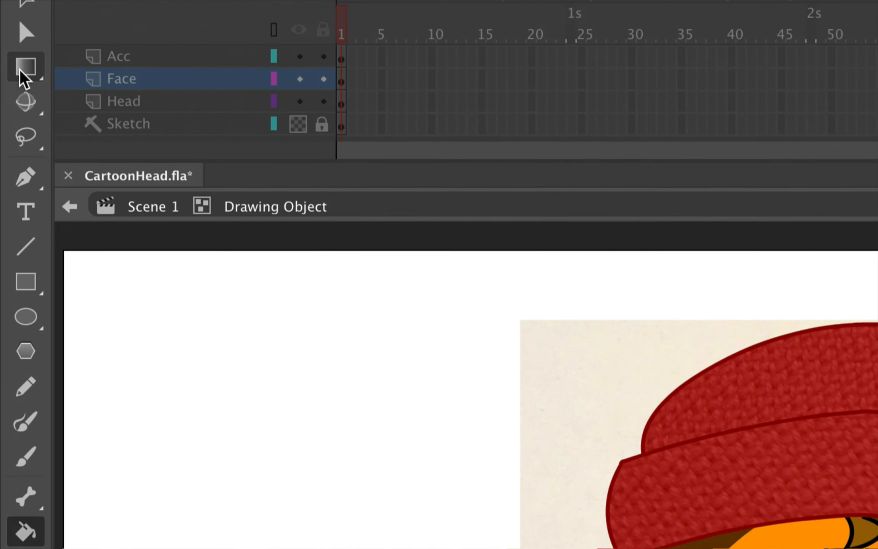
pyautogui.moveTo(12, 81); pyautogui.dragTo(86, 92)
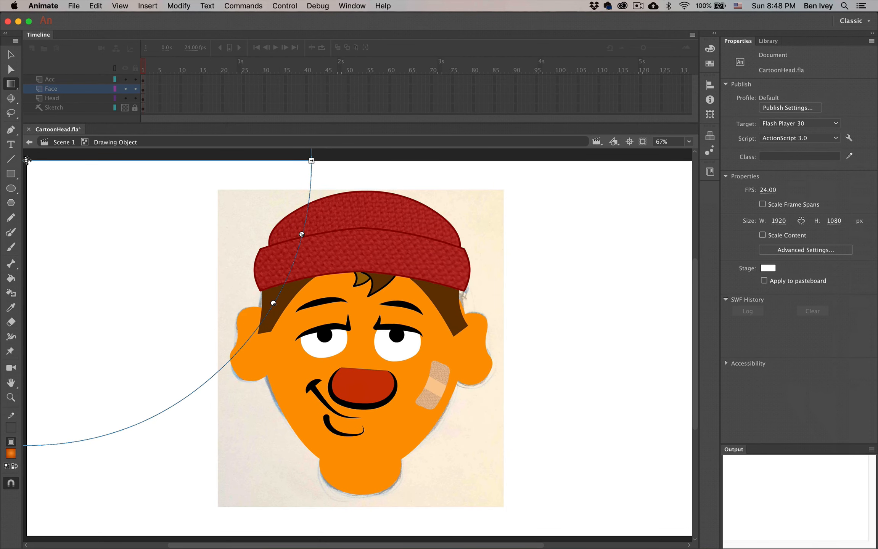
# Center the nose's radial gradient on the nose, then narrow, shrink, rotate and stretch it taller for orange-to-brown shading
pyautogui.moveTo(27, 160)
pyautogui.mouseDown()
pyautogui.moveTo(92, 251)
pyautogui.moveTo(206, 313)
pyautogui.moveTo(362, 378)
pyautogui.moveTo(346, 376)
pyautogui.moveTo(269, 295)
pyautogui.moveTo(342, 372)
pyautogui.moveTo(415, 396)
pyautogui.moveTo(496, 341)
pyautogui.moveTo(348, 310)
pyautogui.moveTo(225, 400)
pyautogui.moveTo(338, 400)
pyautogui.moveTo(388, 332)
pyautogui.mouseUp()
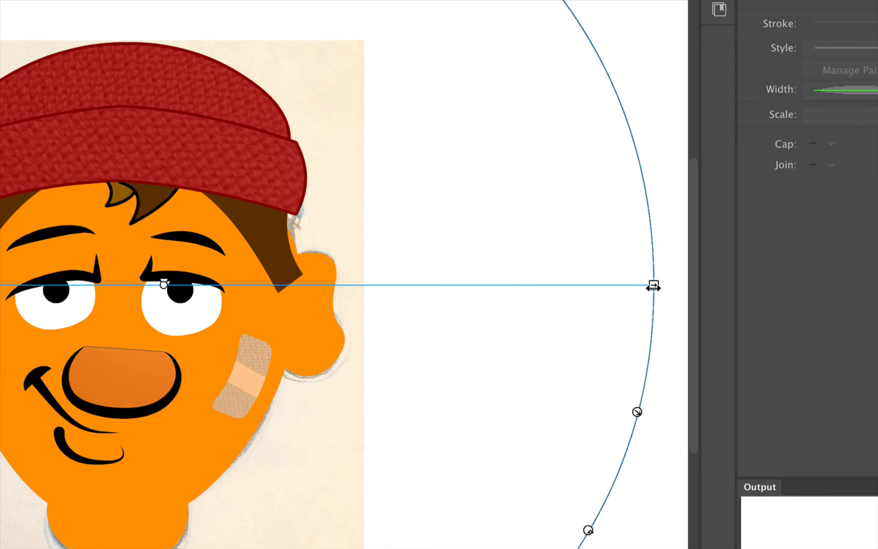
pyautogui.moveTo(653, 286); pyautogui.dragTo(329, 287)
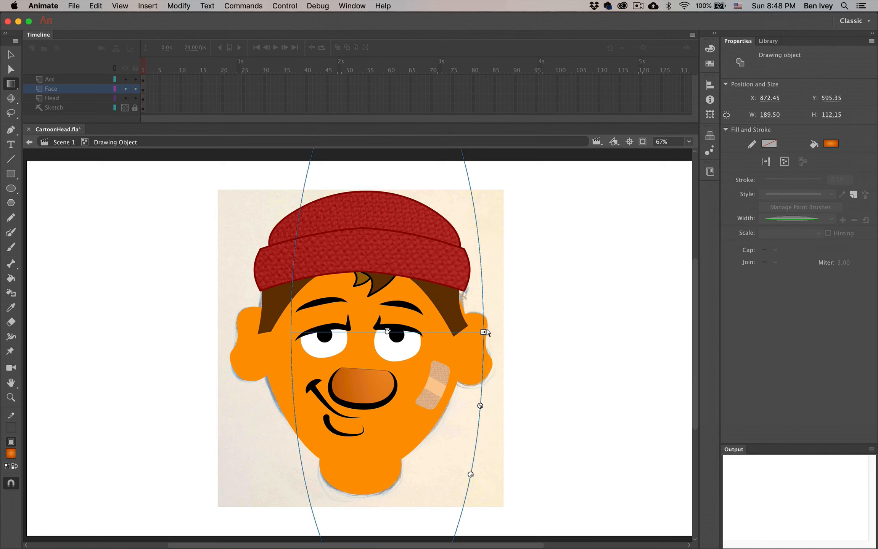
pyautogui.moveTo(482, 331); pyautogui.dragTo(446, 333)
pyautogui.moveTo(439, 404); pyautogui.dragTo(417, 372)
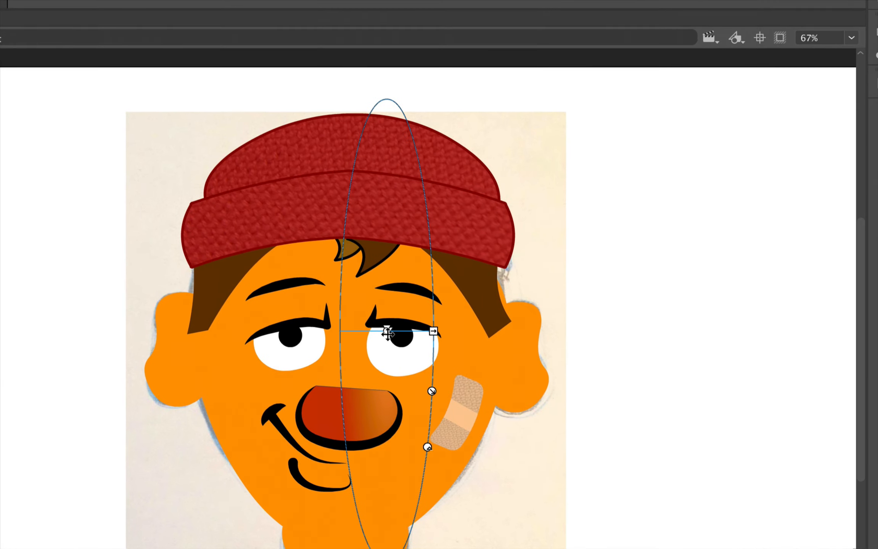
pyautogui.moveTo(387, 333); pyautogui.dragTo(347, 399)
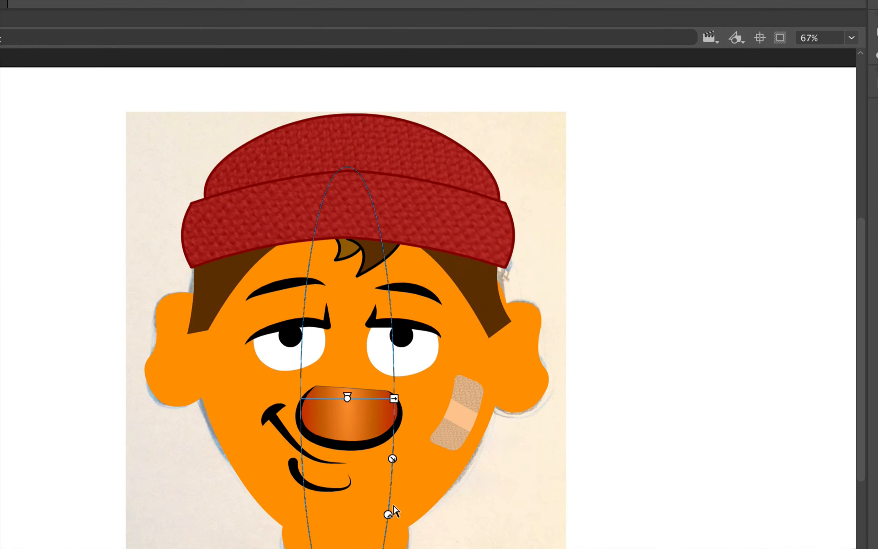
pyautogui.moveTo(387, 514); pyautogui.dragTo(433, 374)
pyautogui.moveTo(347, 400); pyautogui.dragTo(351, 389)
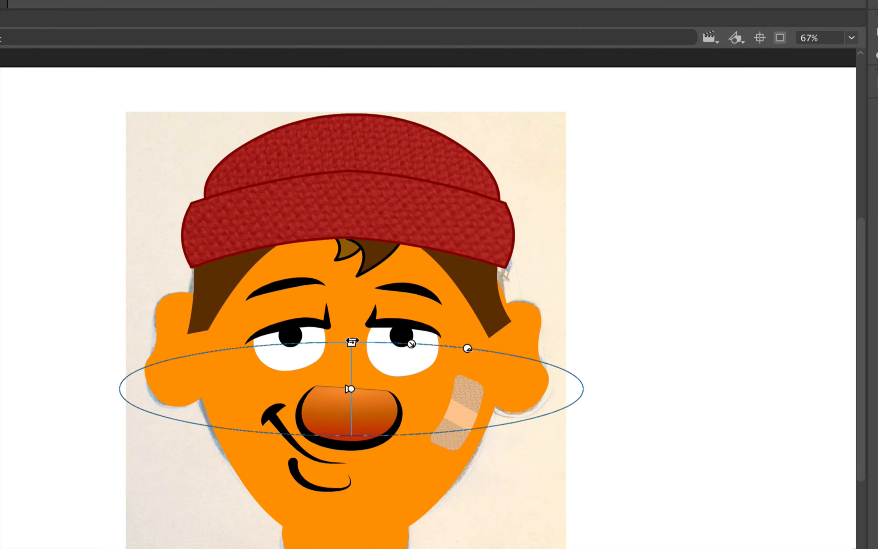
pyautogui.moveTo(351, 343); pyautogui.dragTo(352, 315)
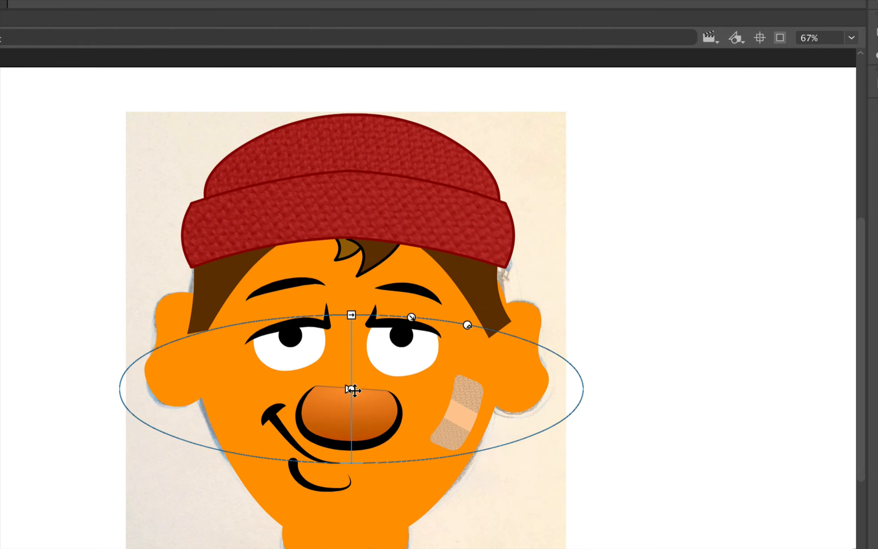
pyautogui.moveTo(351, 389)
pyautogui.mouseDown()
pyautogui.moveTo(349, 372)
pyautogui.moveTo(350, 393)
pyautogui.mouseUp()
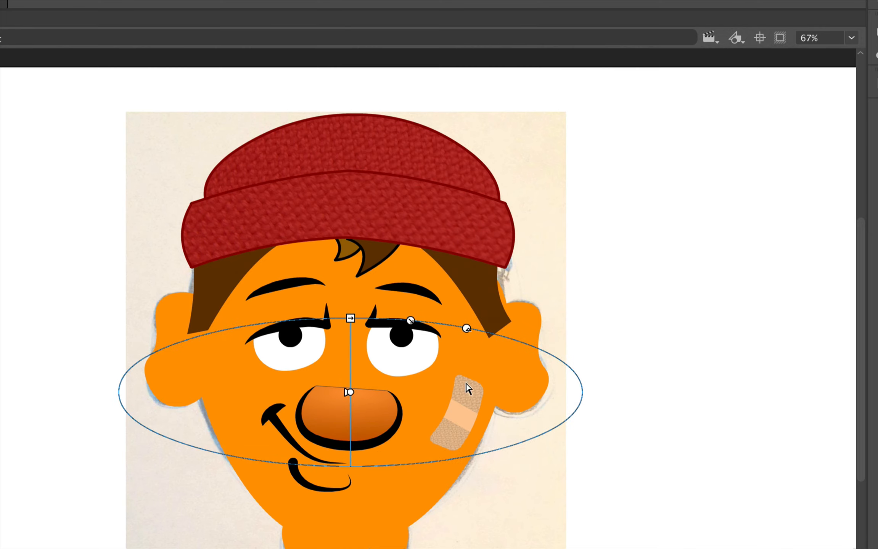
pyautogui.click(564, 461)
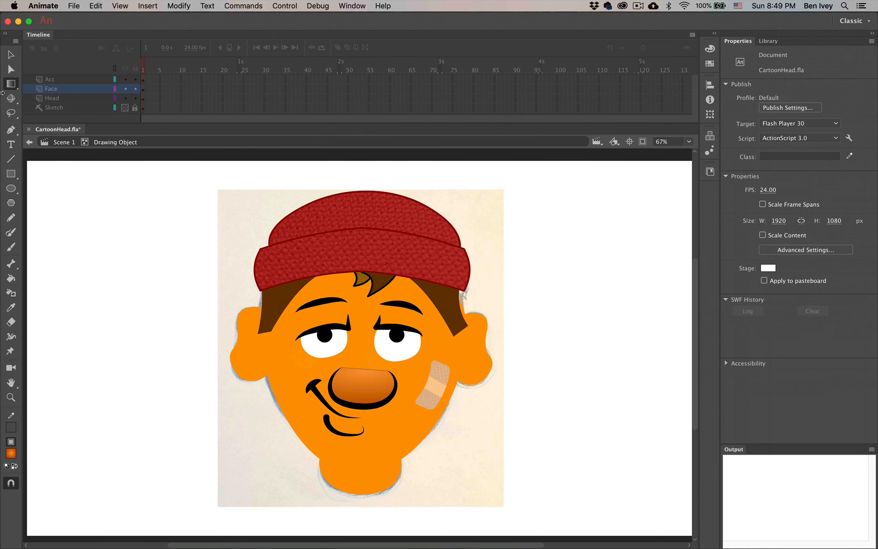
# Zoom in to 133% and delete the thin line across the top of the nose
pyautogui.click(11, 56)
pyautogui.press('super+equal')
pyautogui.press('space')
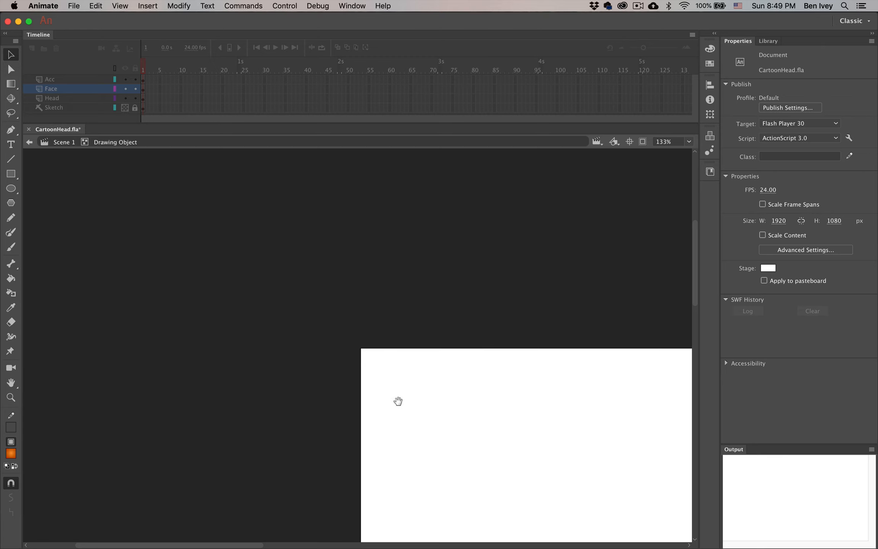
pyautogui.moveTo(398, 401); pyautogui.dragTo(229, 306)
pyautogui.hscroll(3, 451, 464)
pyautogui.scroll(-5, 450, 464)
pyautogui.hscroll(7, 450, 466)
pyautogui.scroll(-4, 450, 467)
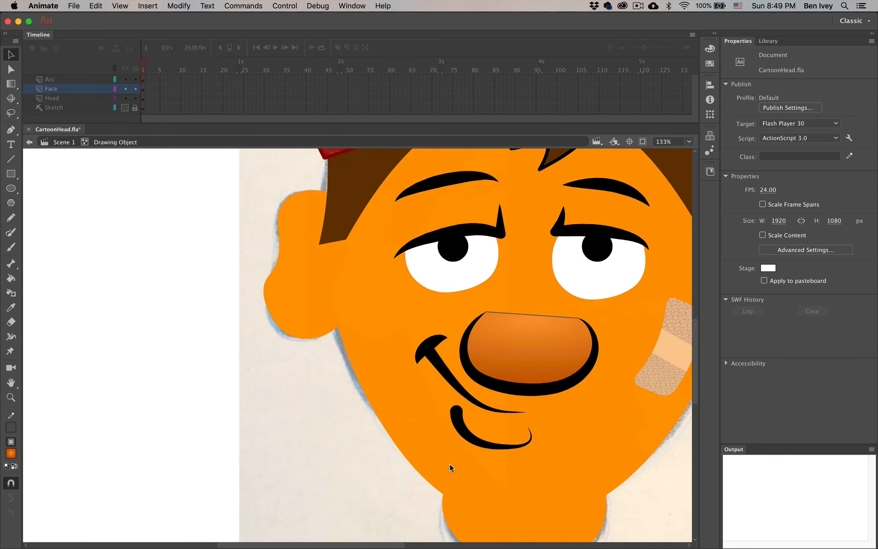
pyautogui.scroll(1, 451, 467)
pyautogui.click(547, 355)
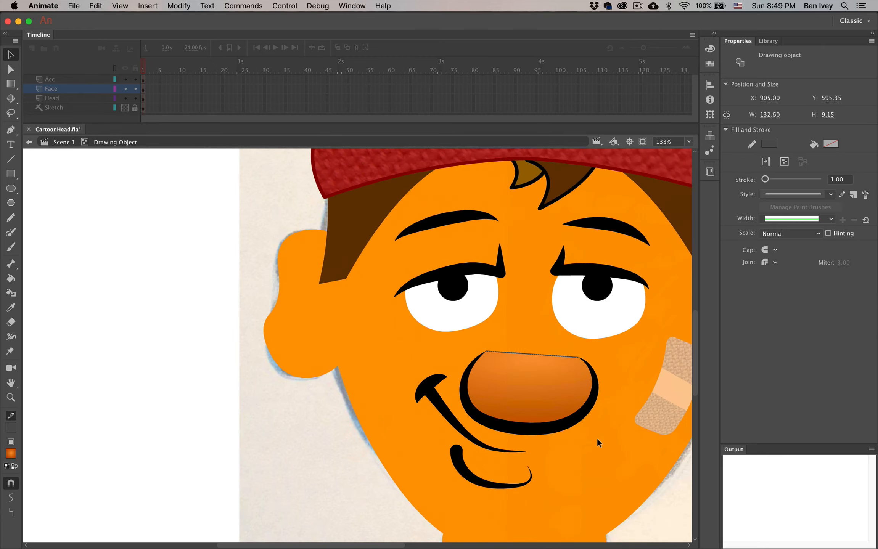
pyautogui.press('Delete')
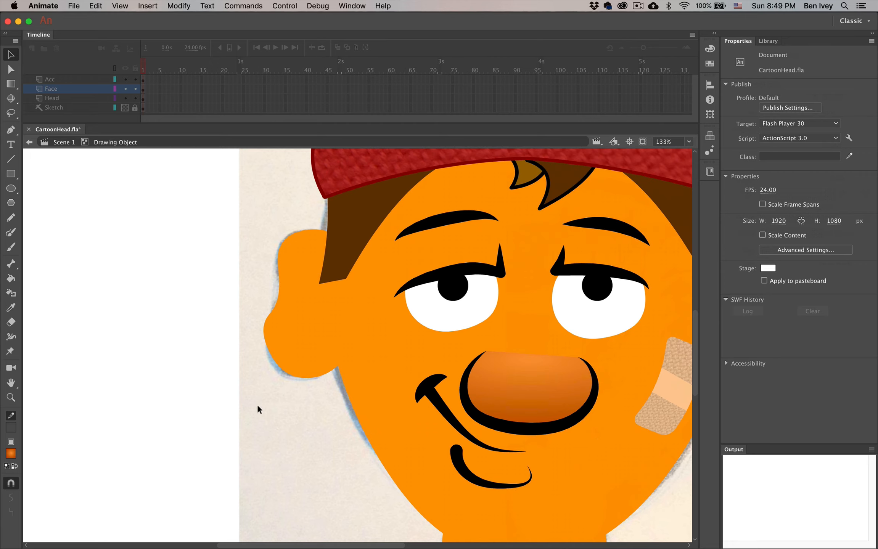
# Return to Scene 1 and fit the whole stage frame in view
pyautogui.doubleClick(270, 414)
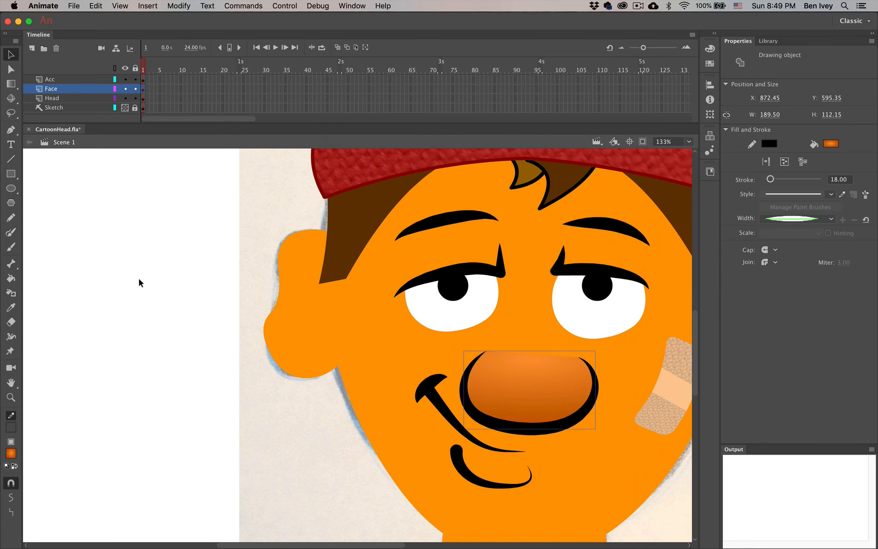
pyautogui.click(689, 142)
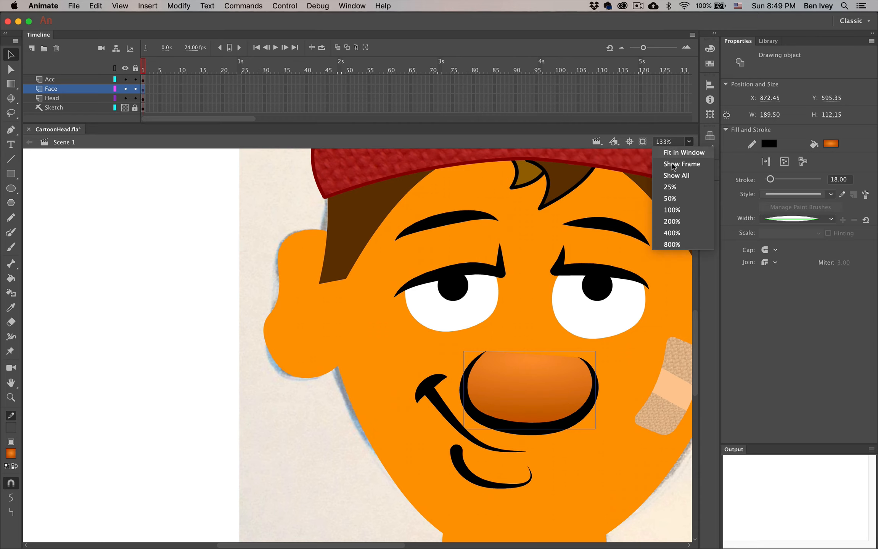
pyautogui.click(676, 165)
pyautogui.click(585, 393)
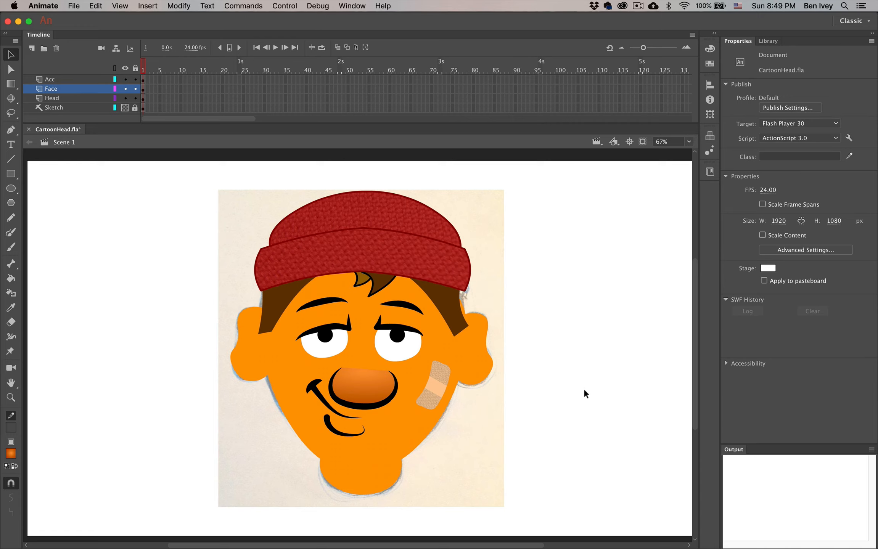
# Save CartoonHead.fla under its existing name
pyautogui.click(74, 5)
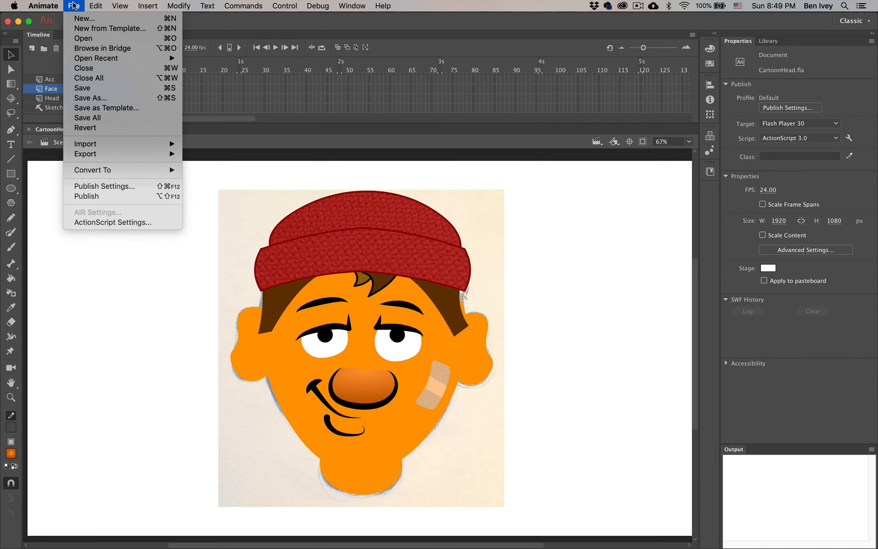
pyautogui.click(87, 98)
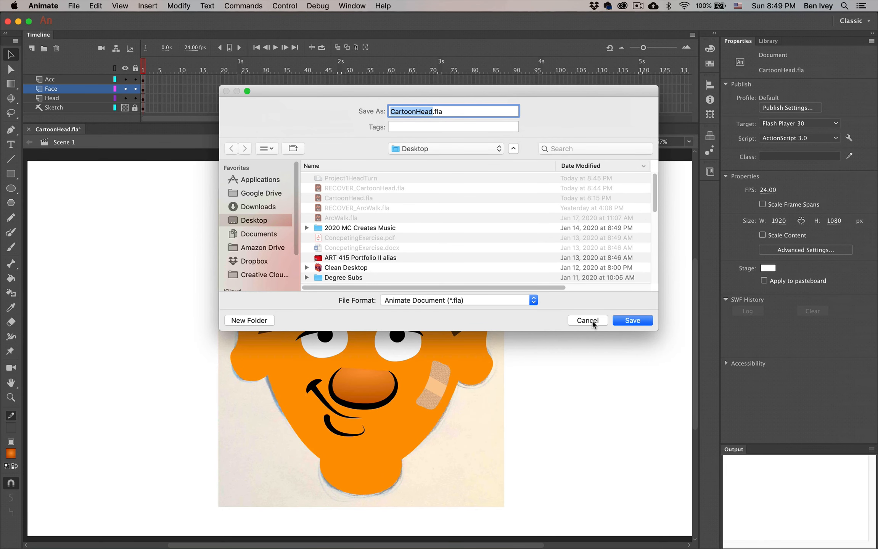
pyautogui.click(593, 321)
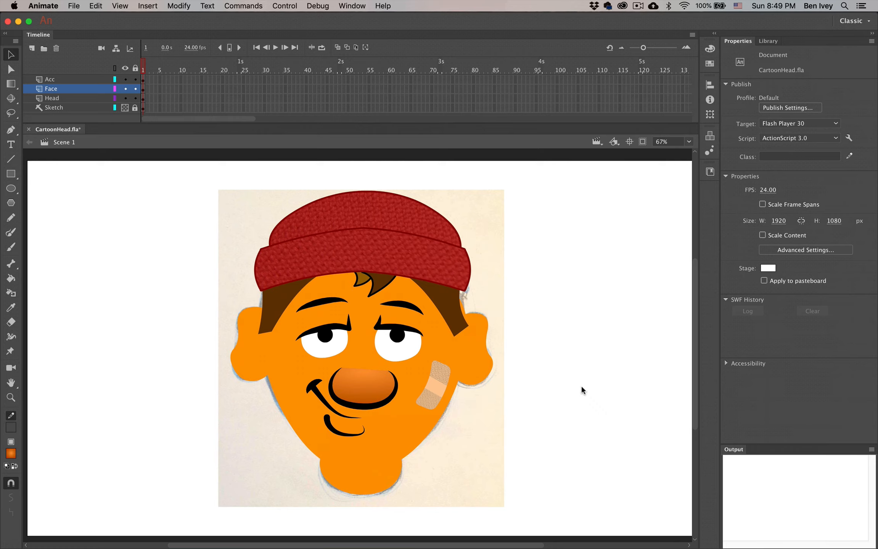